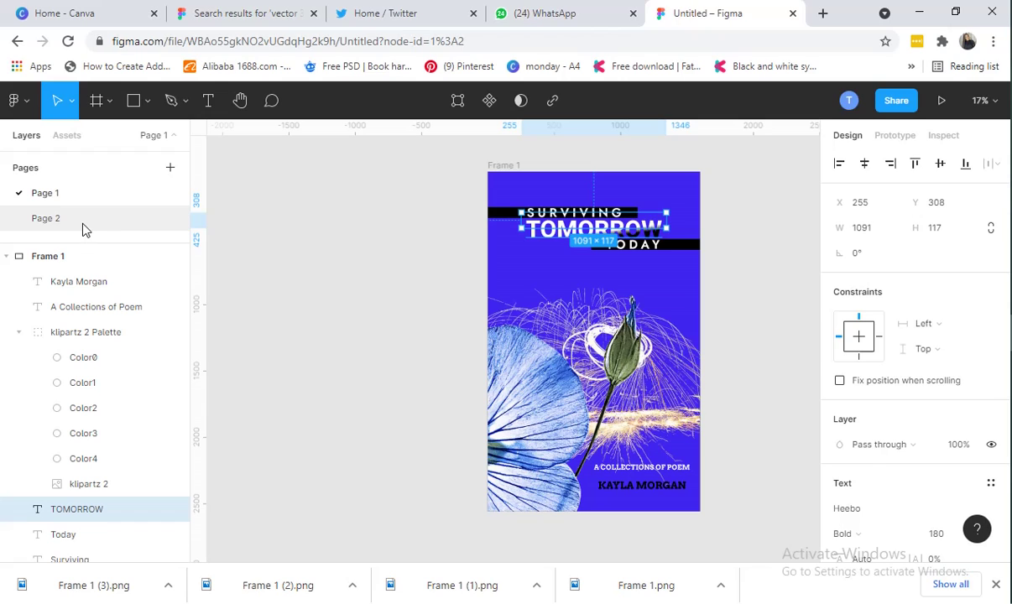
Switch to the blank Page 2 in the Pages list
left_click(97, 228)
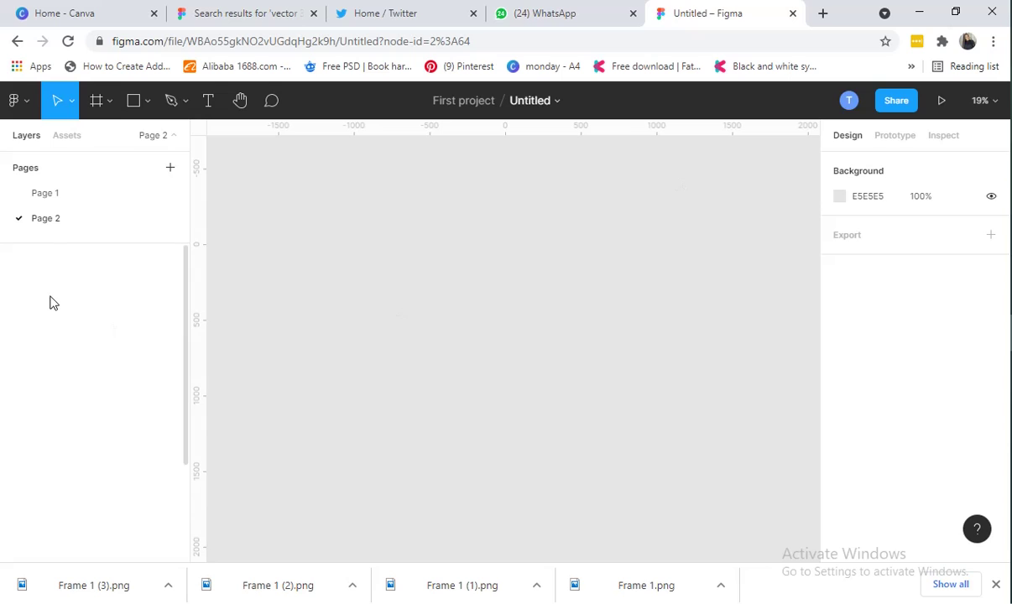
Draw Frame 1 on Page 2 and size it to W 1600, H 2560
left_click(96, 103)
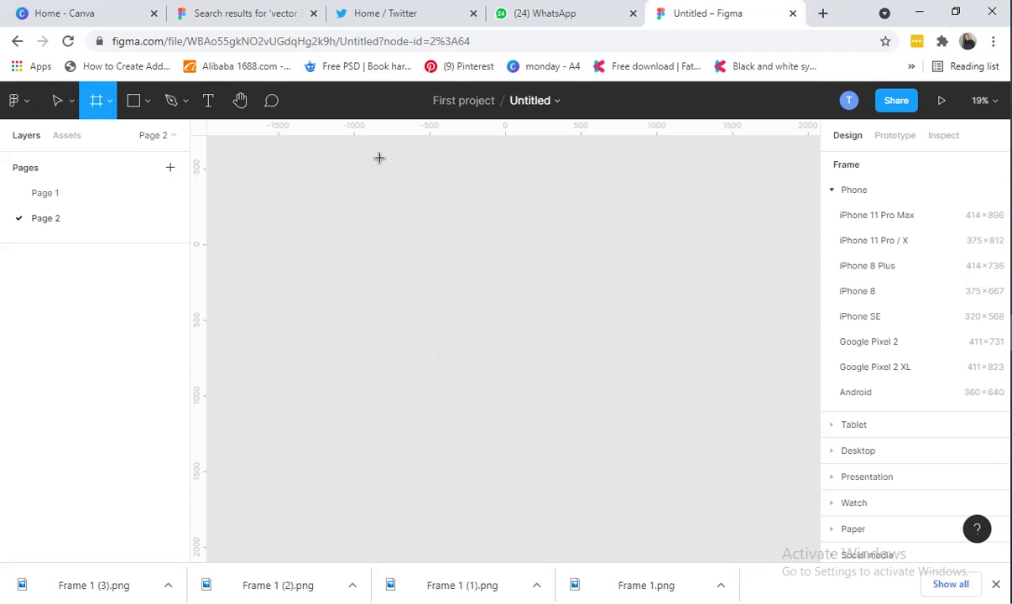
left_click_drag(372, 156, 655, 468)
scroll(678, 463, "up", 2)
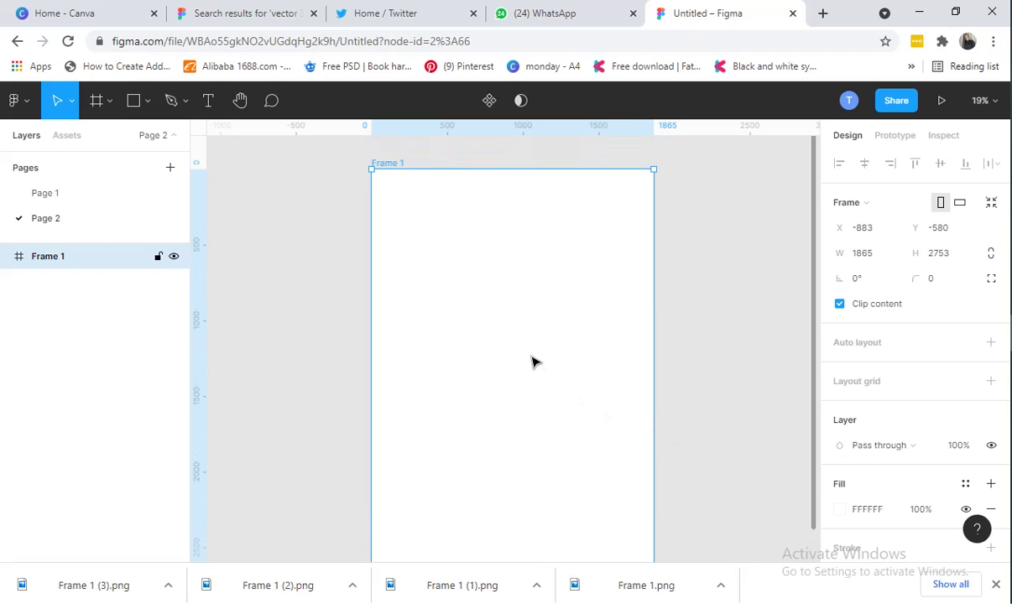
left_click_drag(558, 361, 552, 342)
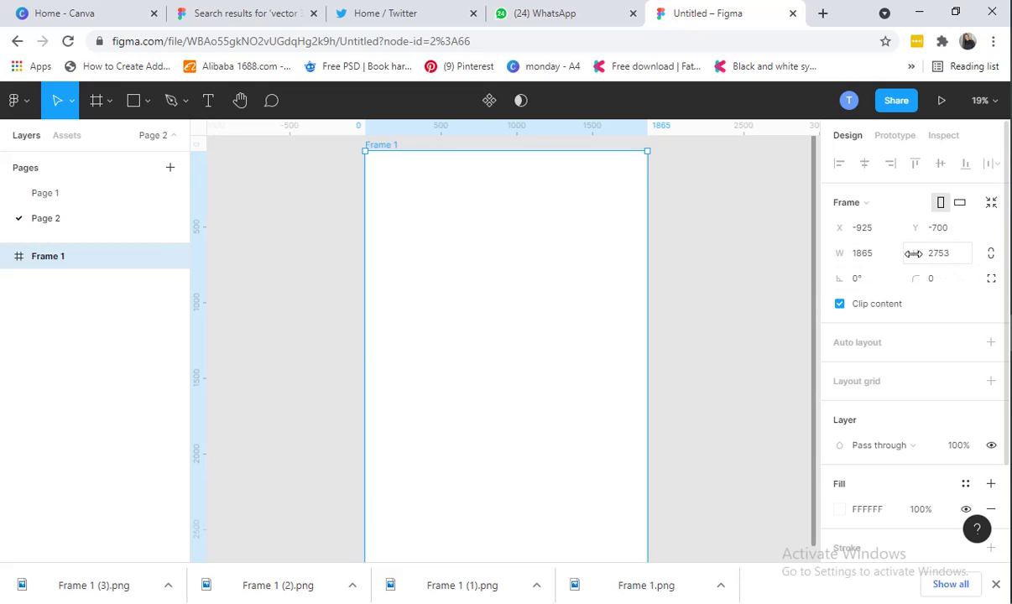
left_click(866, 255)
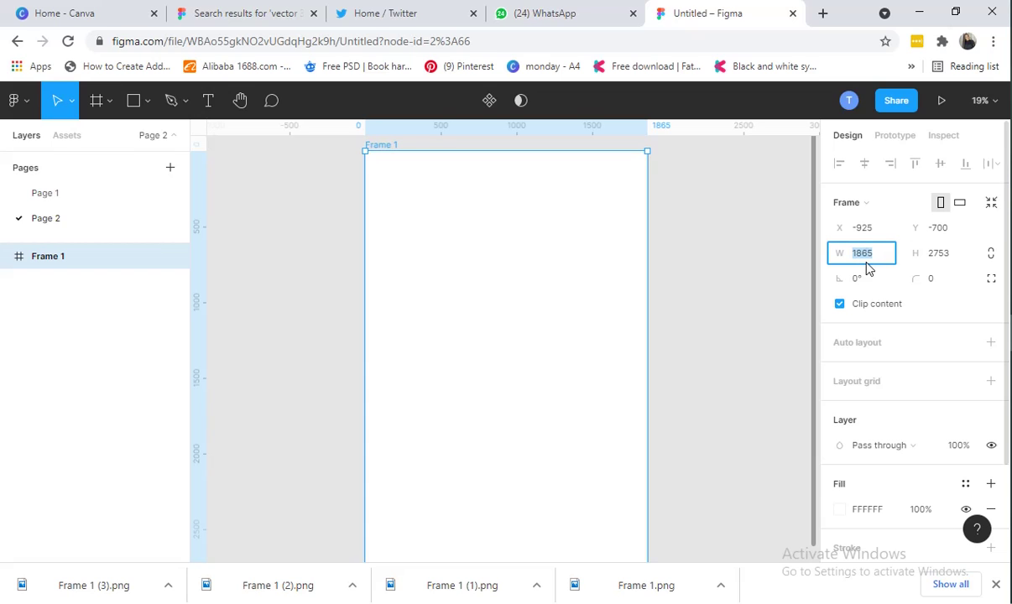
type("1600")
left_click(943, 263)
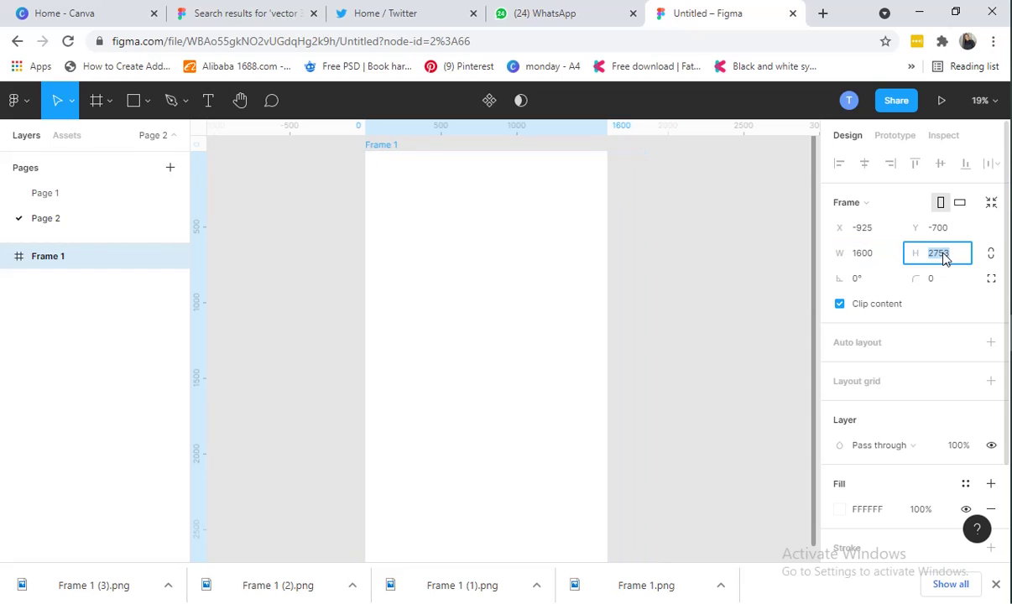
type("2")
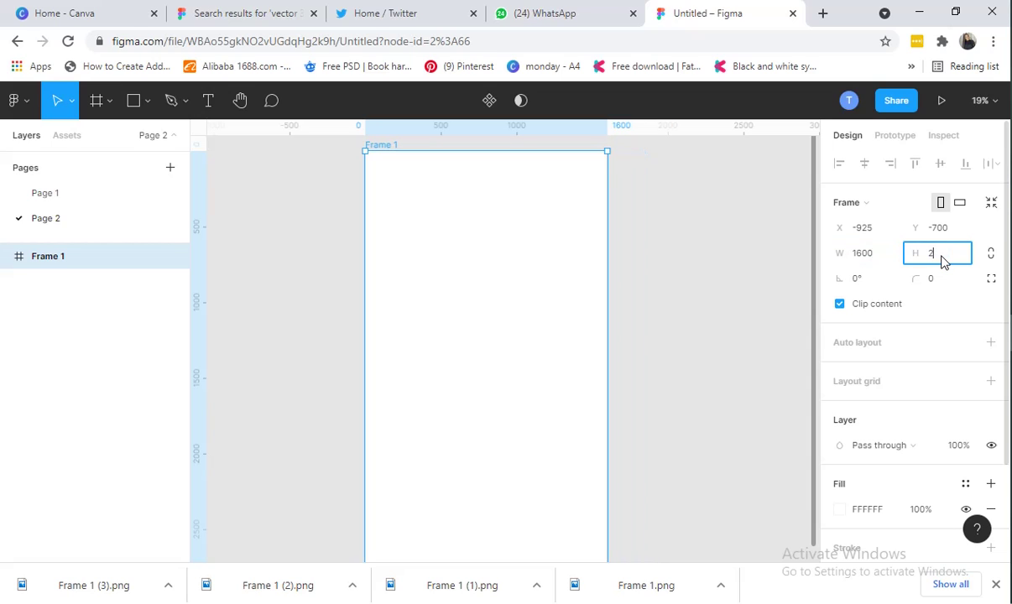
type("560")
key("Return")
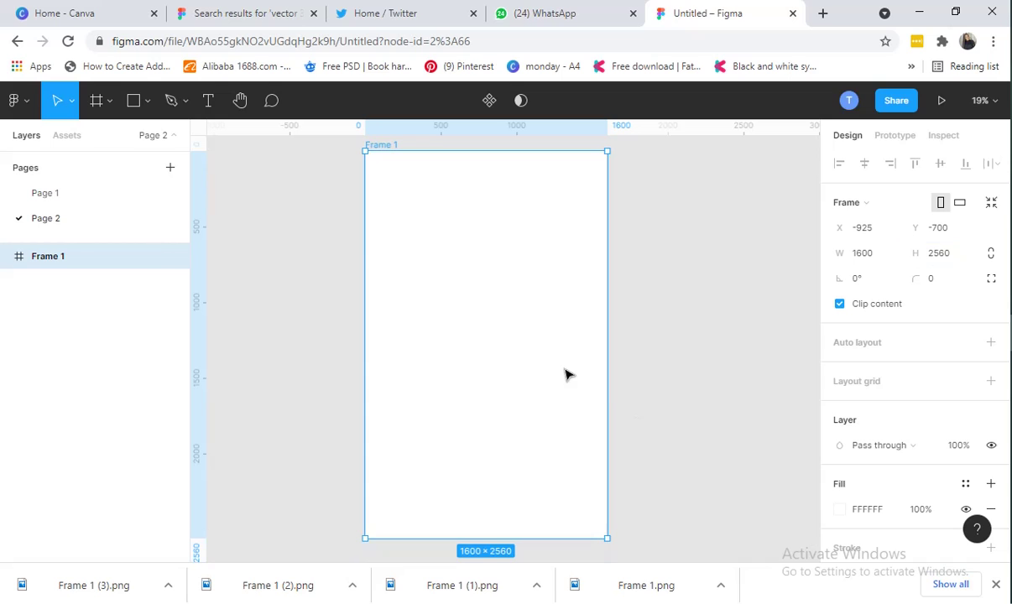
left_click_drag(414, 309, 447, 322)
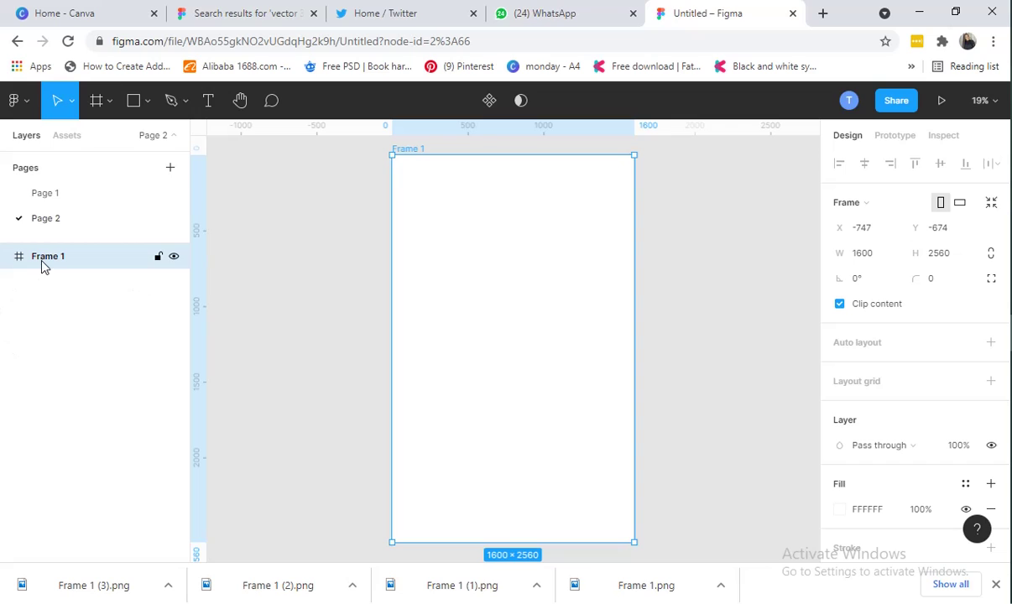
Rename Frame 1 in the Layers panel to 'Book Cover'
double_click(68, 263)
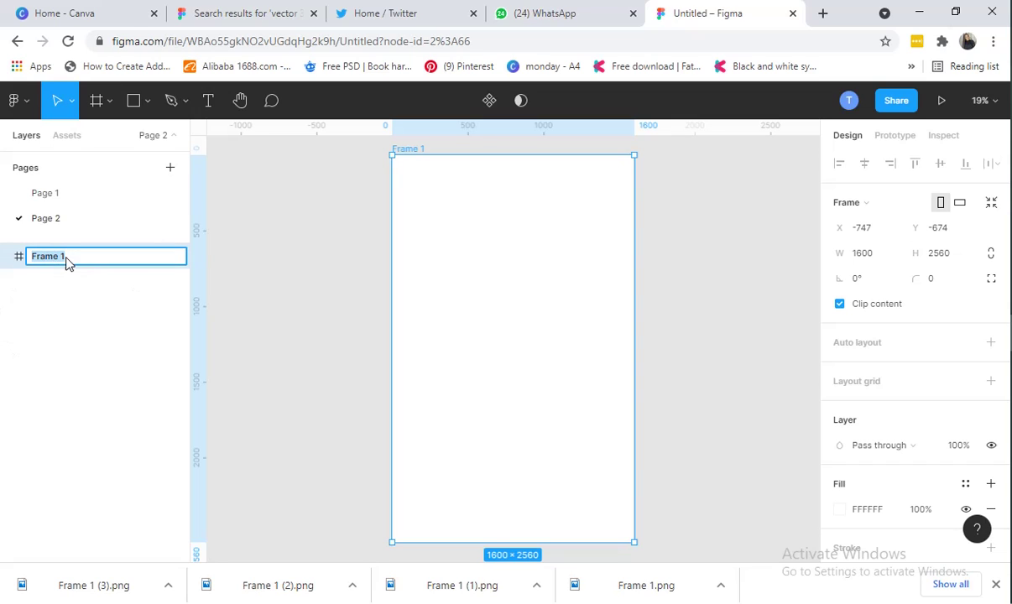
type("abook")
key("BackSpace")
key("BackSpace")
key("BackSpace")
key("BackSpace")
type("Book Cover")
left_click(449, 374)
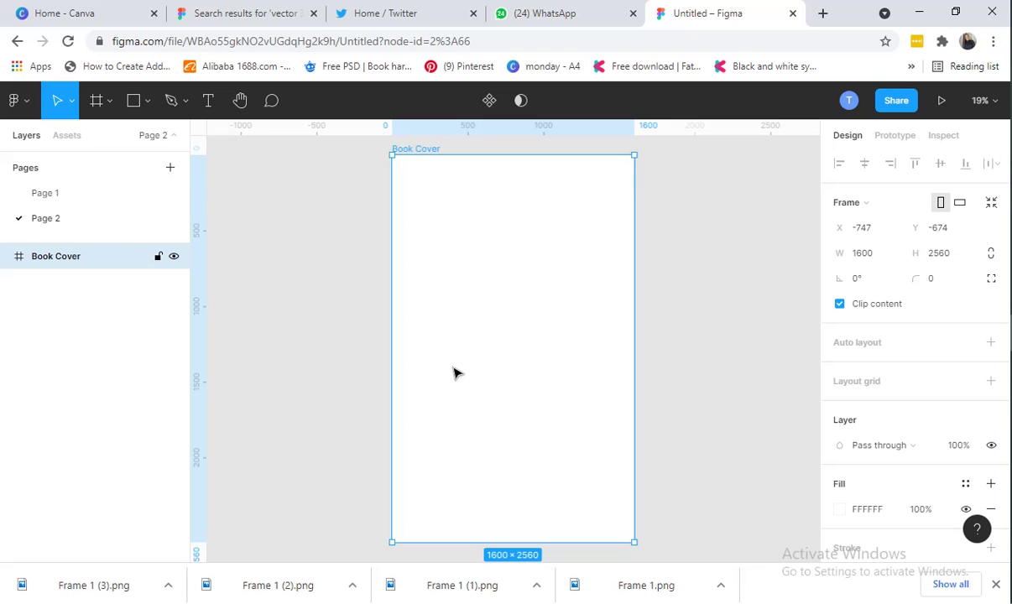
Glance at Page 1's reference cover, then copy hex code 4024EF from Notepad
left_click(74, 200)
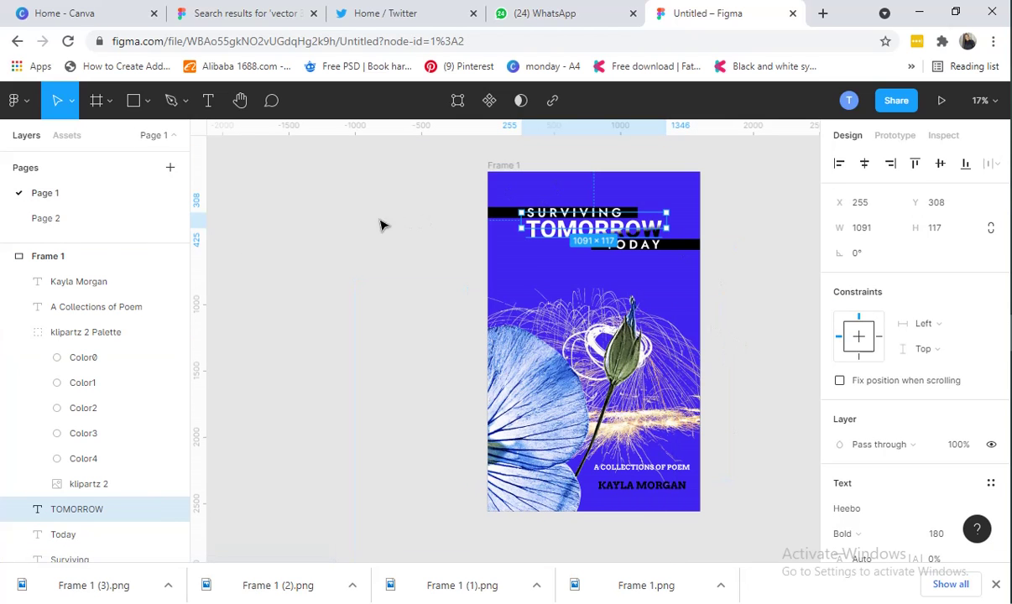
left_click(83, 220)
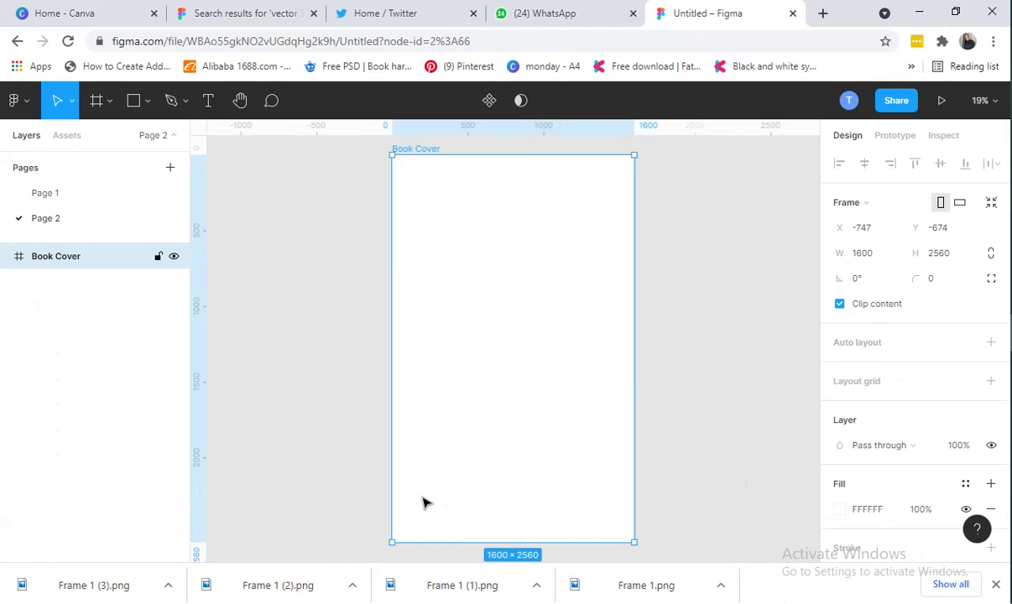
key("alt+Tab")
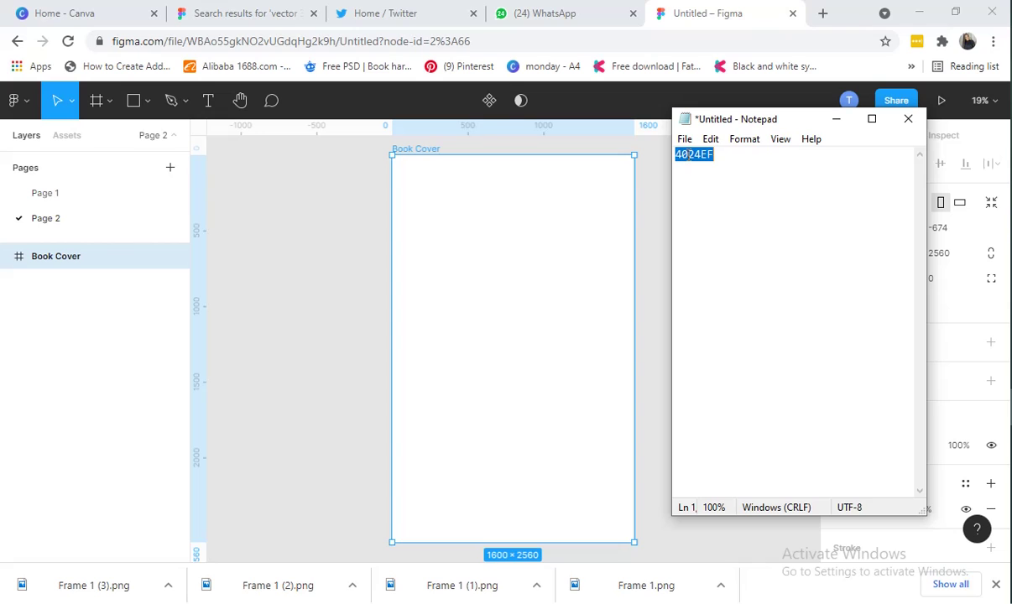
right_click(690, 154)
left_click(743, 207)
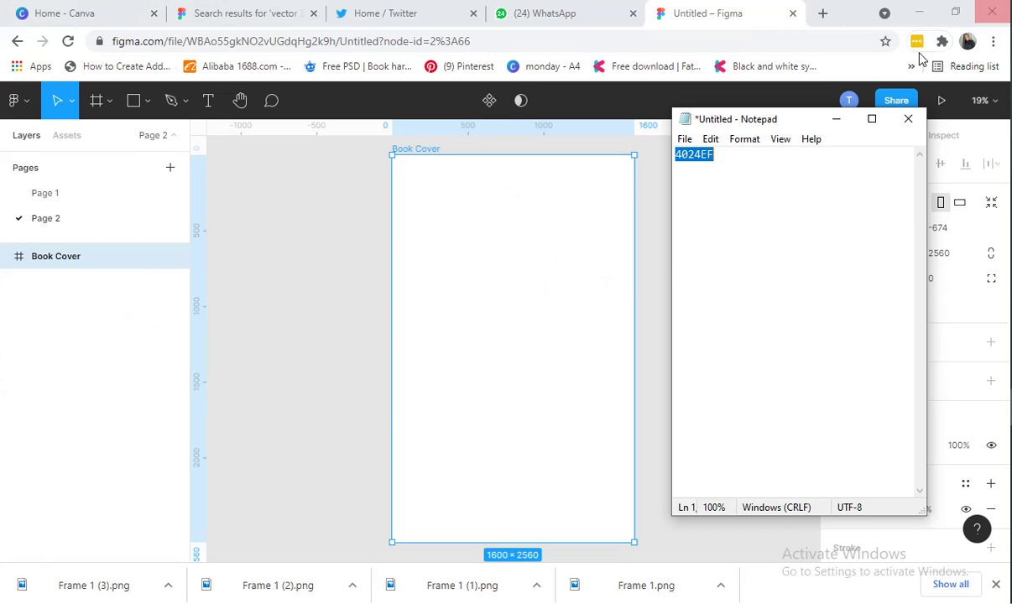
left_click(836, 119)
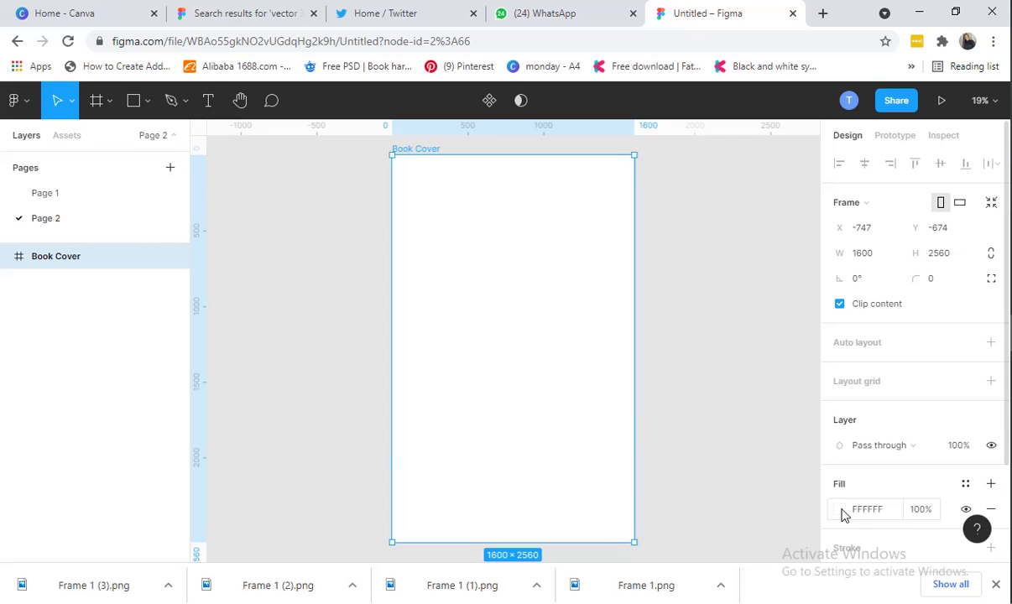
Replace the Book Cover's FFFFFF fill with hex 4024EF, then view Page 1's reference
left_click(843, 511)
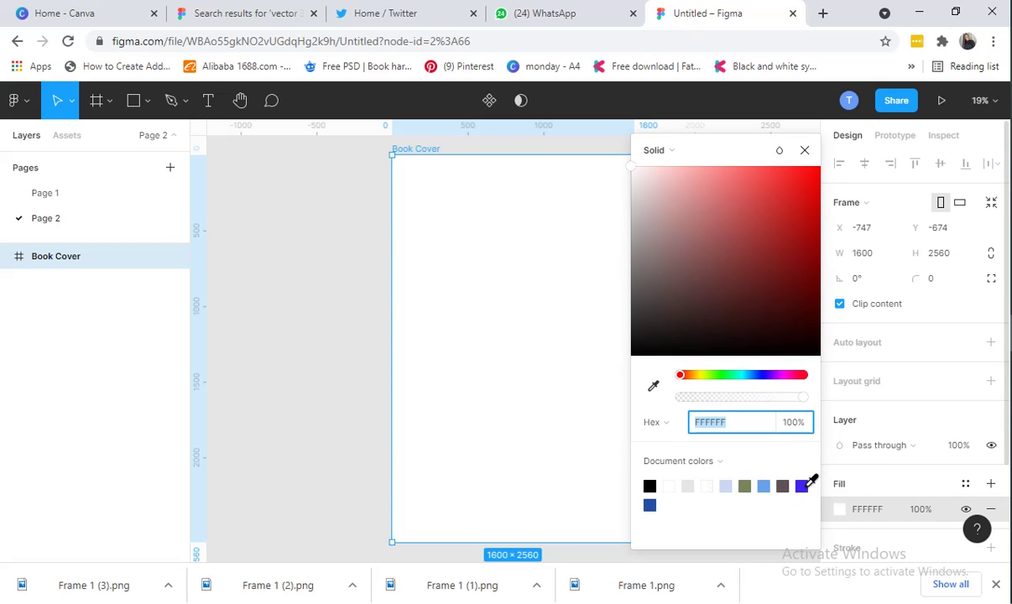
left_click(730, 428)
double_click(730, 427)
left_click(733, 427)
double_click(735, 427)
left_click_drag(734, 427, 708, 434)
type("4024EF")
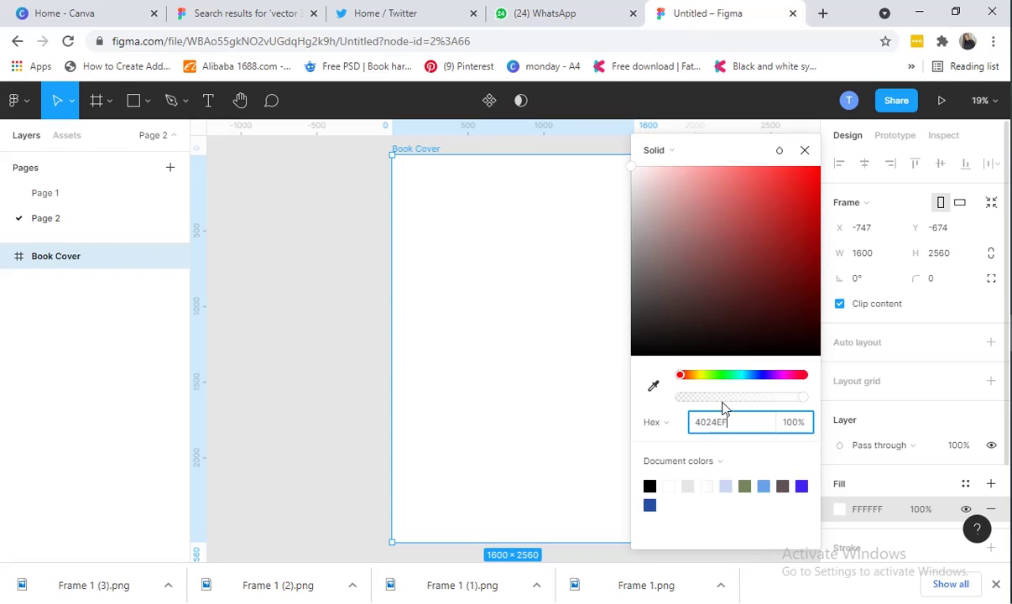
key("Return")
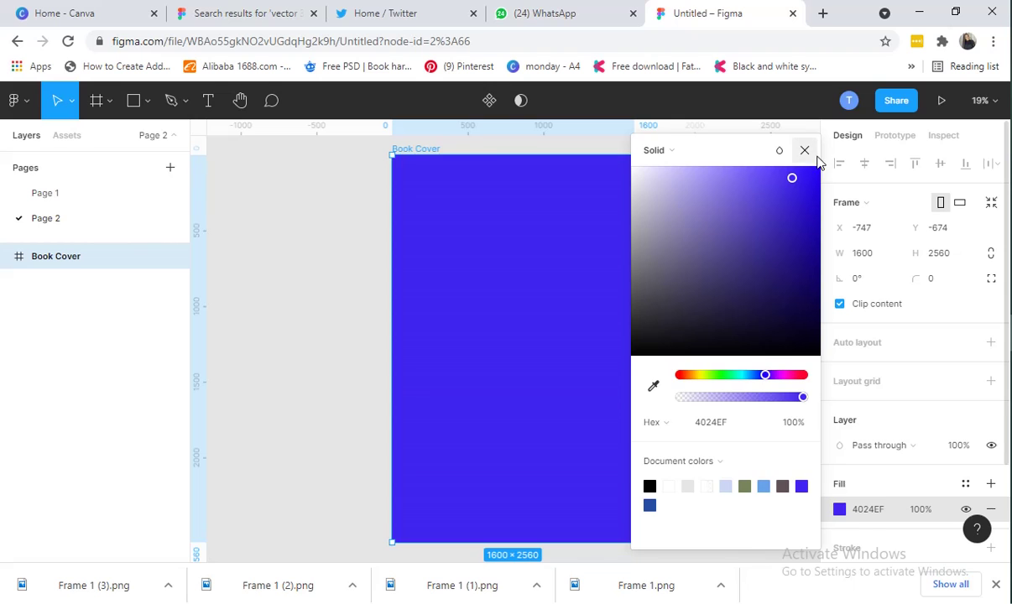
left_click(804, 150)
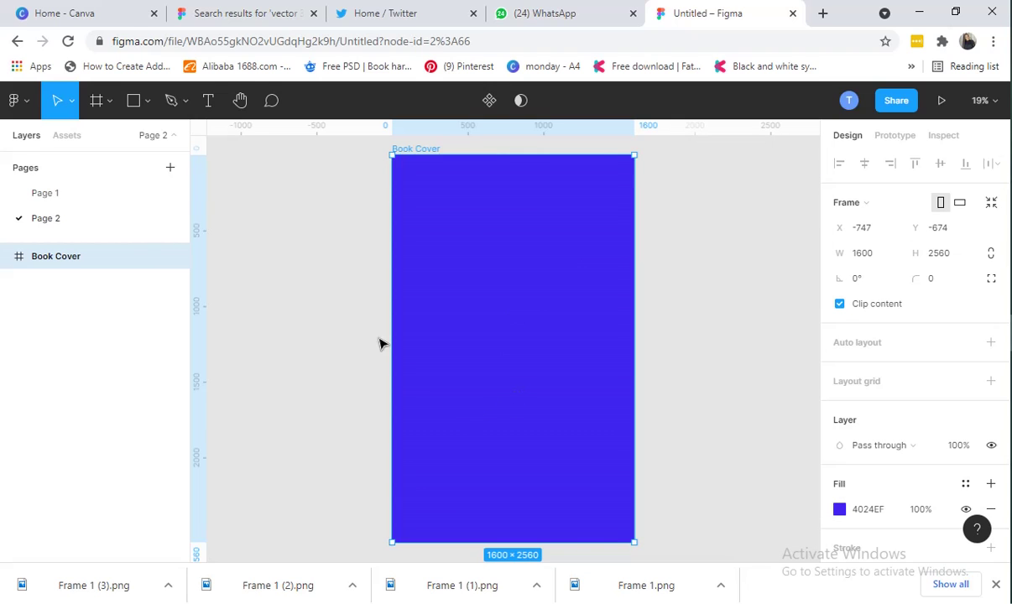
left_click(61, 193)
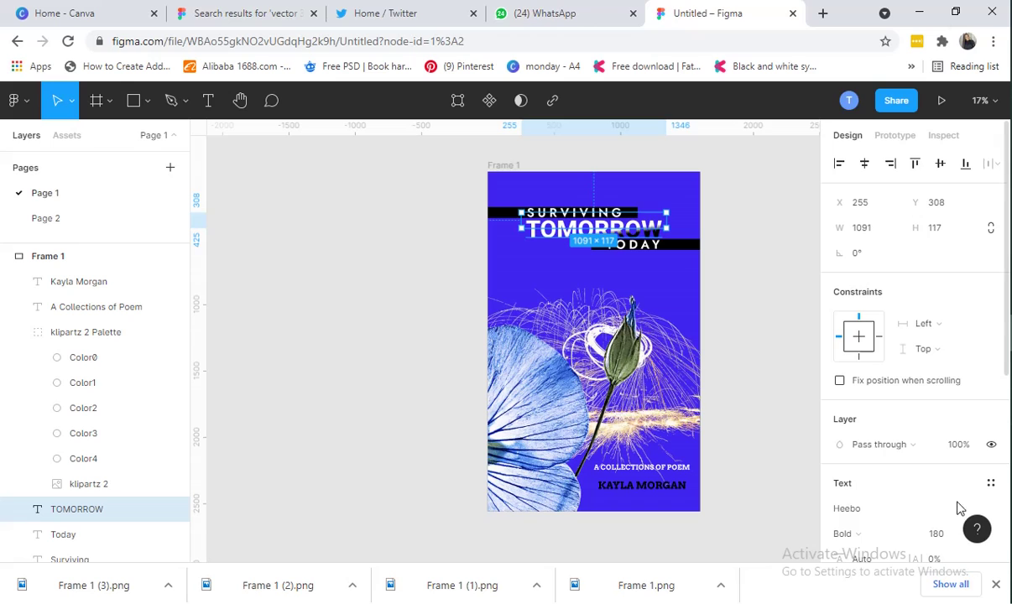
Back on Page 2, drag the blue flower image from Downloads onto the cover's lower left
left_click(68, 225)
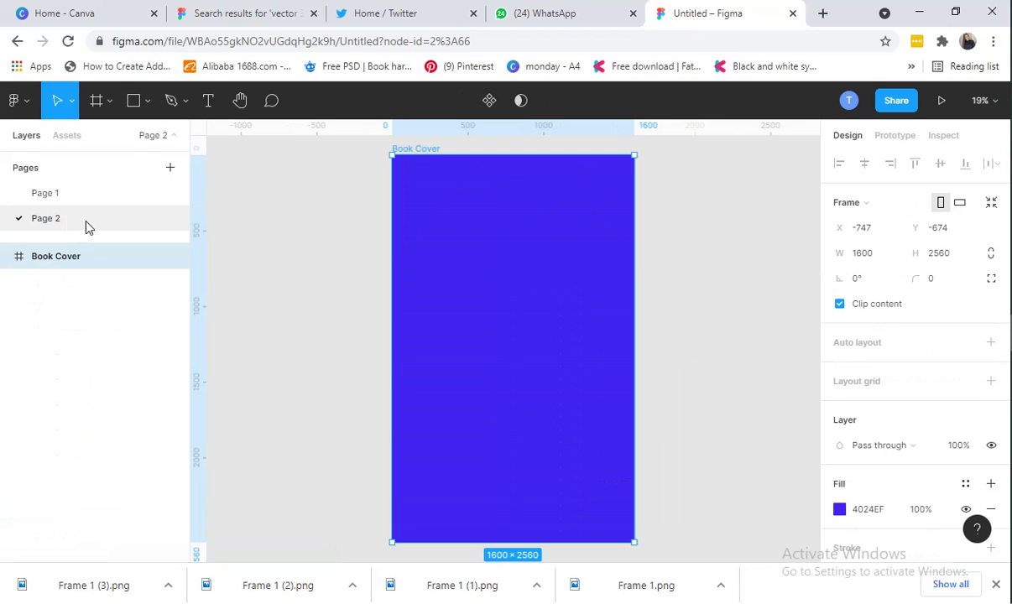
mouse_move(1011, 258)
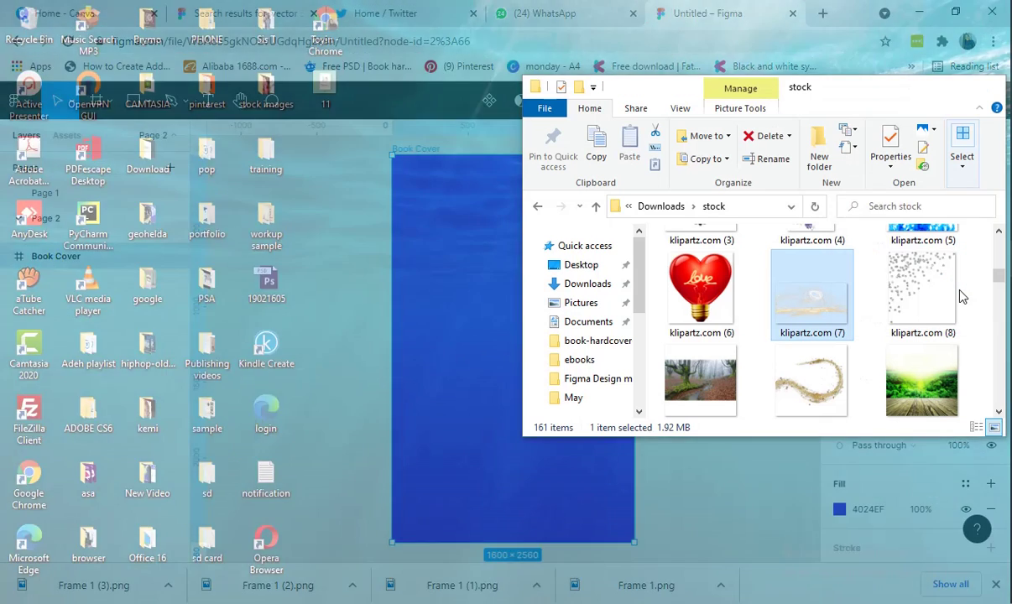
left_click(913, 277)
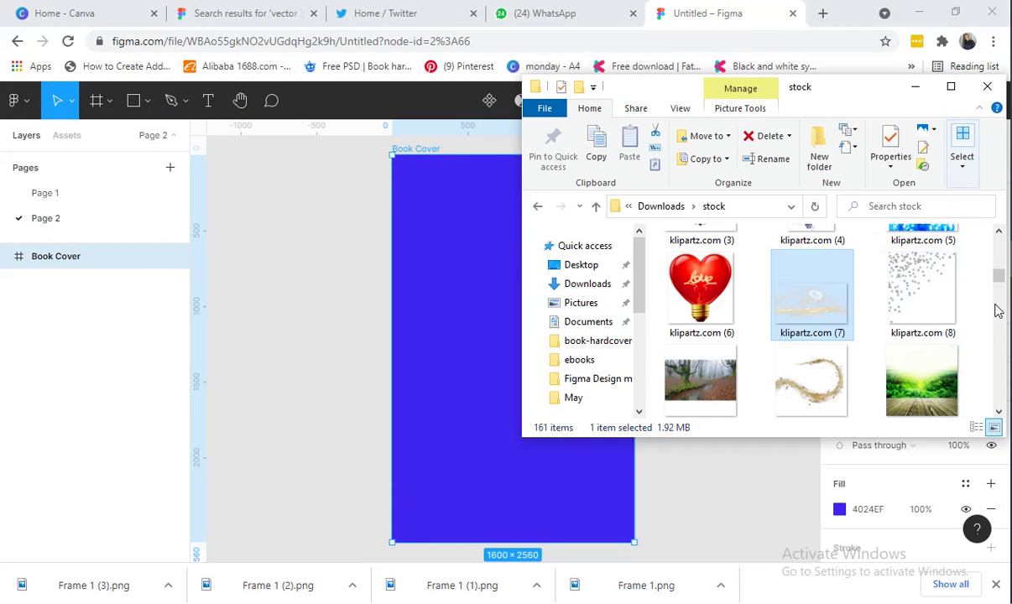
left_click_drag(998, 277, 941, 225)
left_click(587, 284)
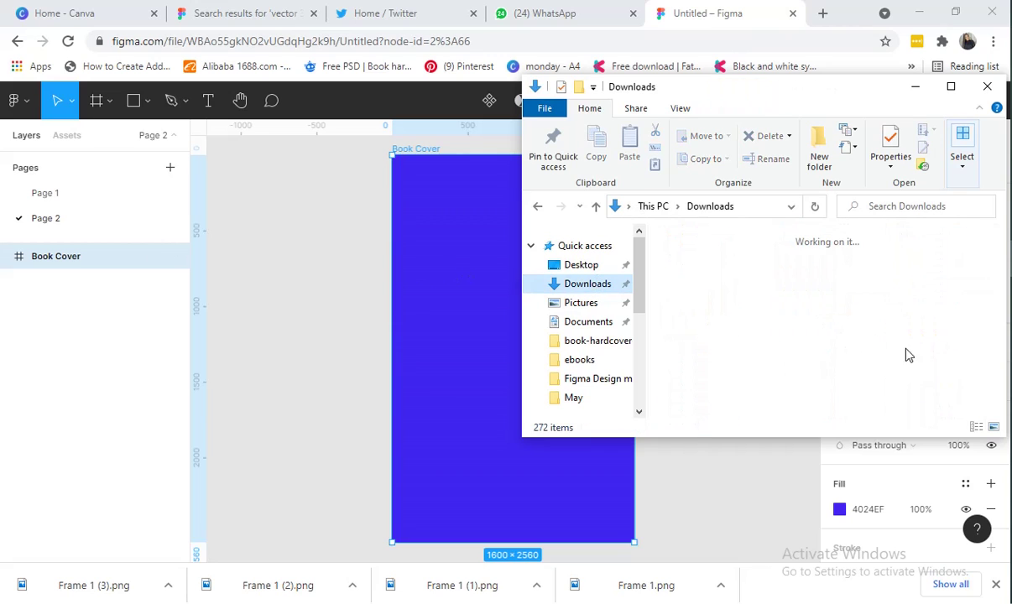
left_click(999, 342)
left_click_drag(999, 343, 998, 312)
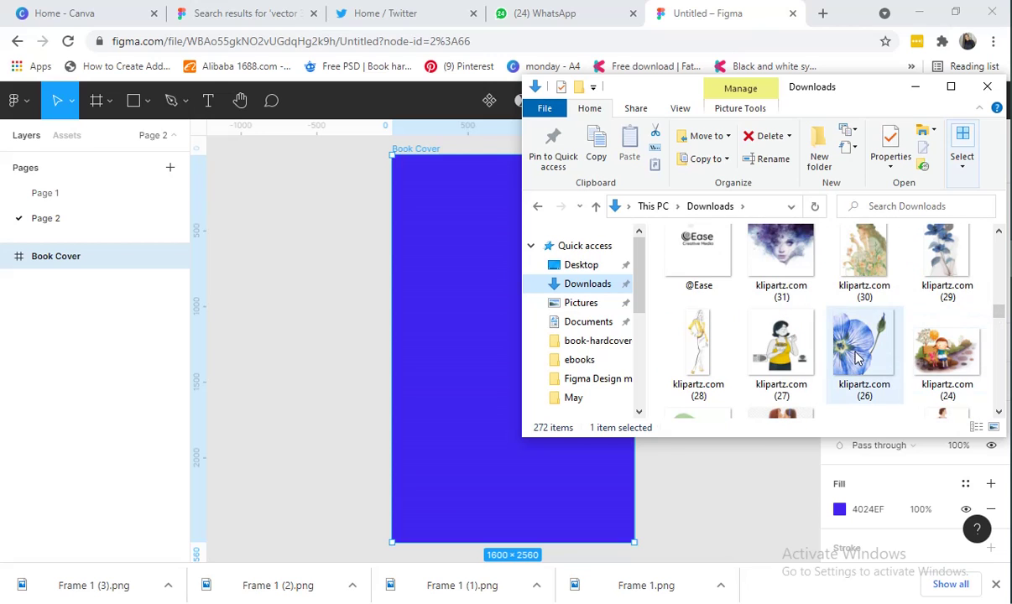
left_click_drag(847, 363, 443, 470)
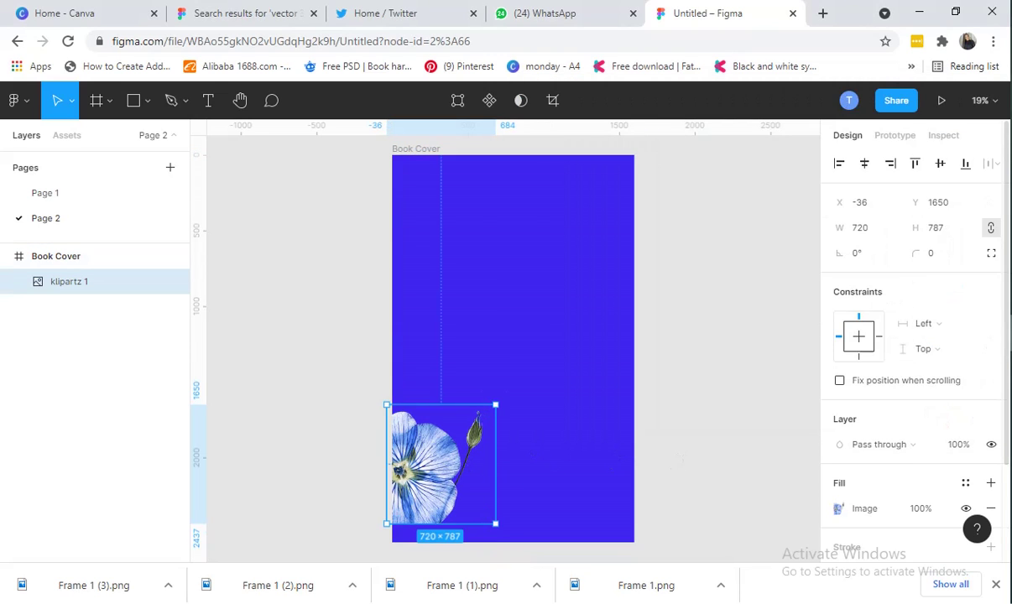
Drag the klipartz.com (7) sparks image from the stock folder onto the cover
key("alt+Tab")
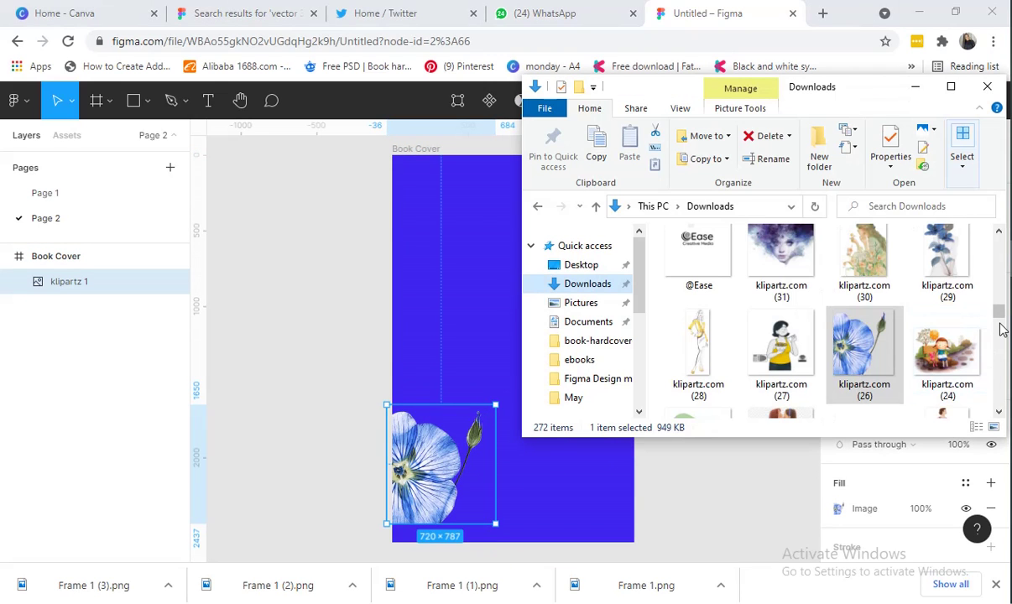
left_click_drag(1001, 329, 1004, 359)
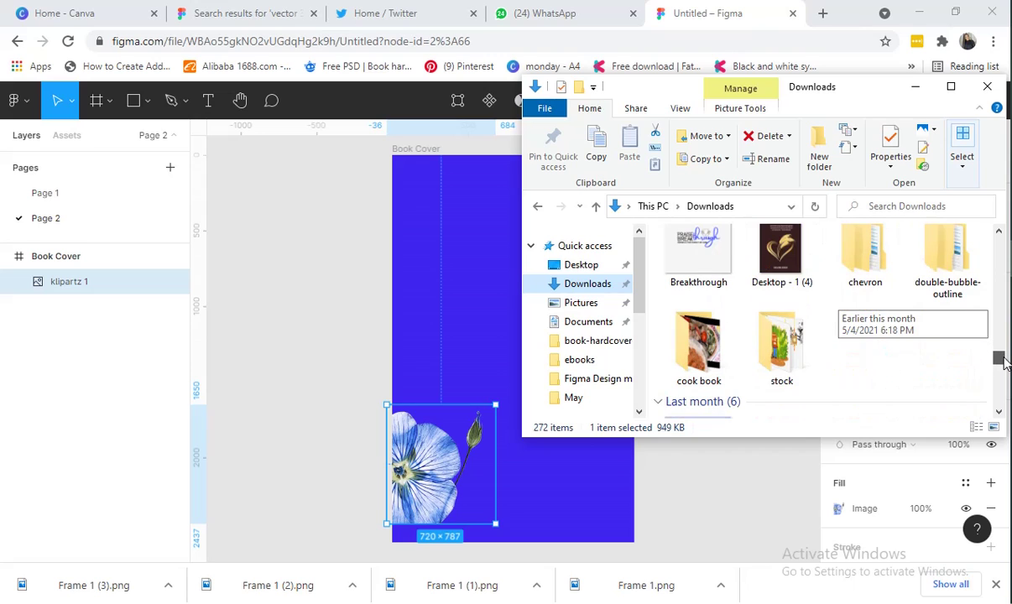
double_click(781, 344)
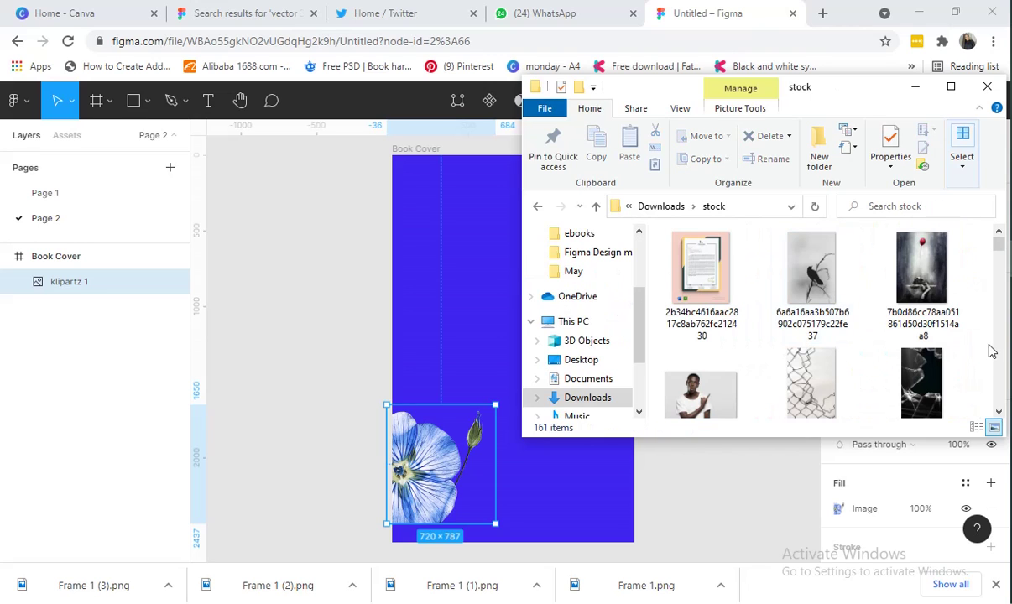
left_click_drag(1004, 270, 1001, 286)
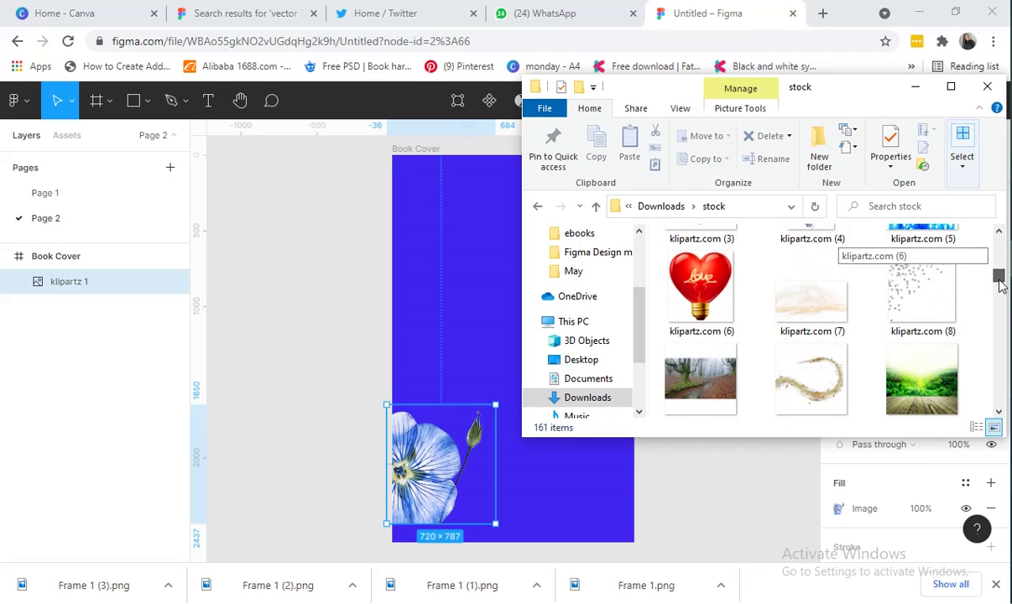
left_click_drag(811, 293, 580, 351)
Scale the flower image around its centre to 1912×2089 and shift it up and right
left_click(442, 501)
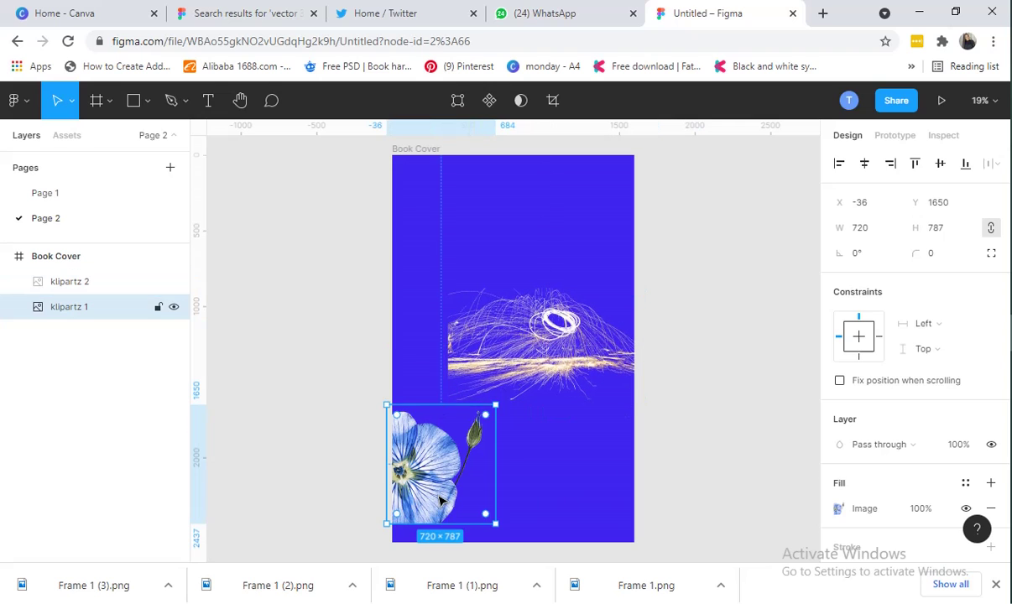
left_click(470, 372)
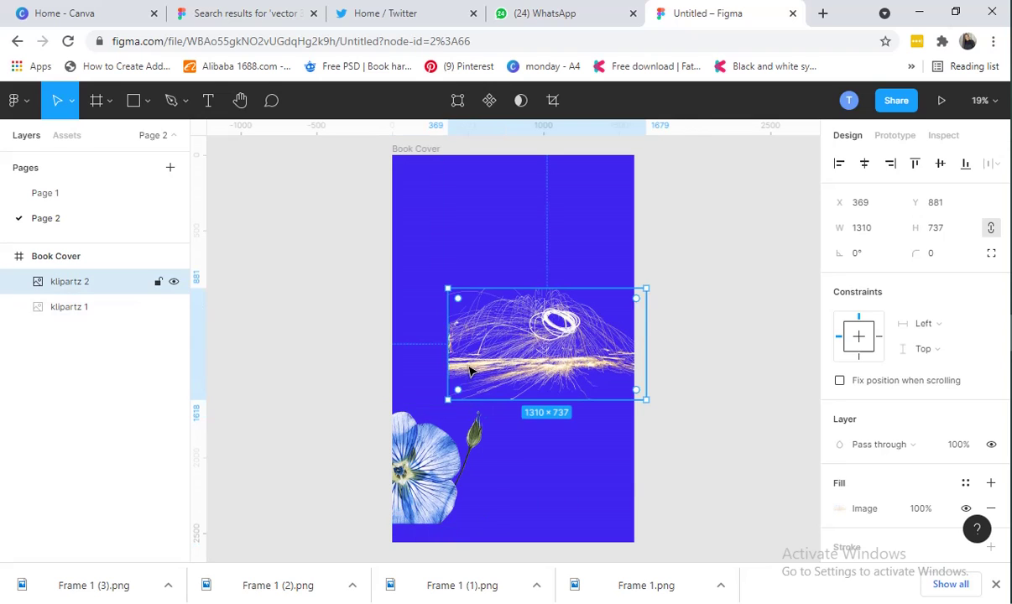
left_click(428, 504)
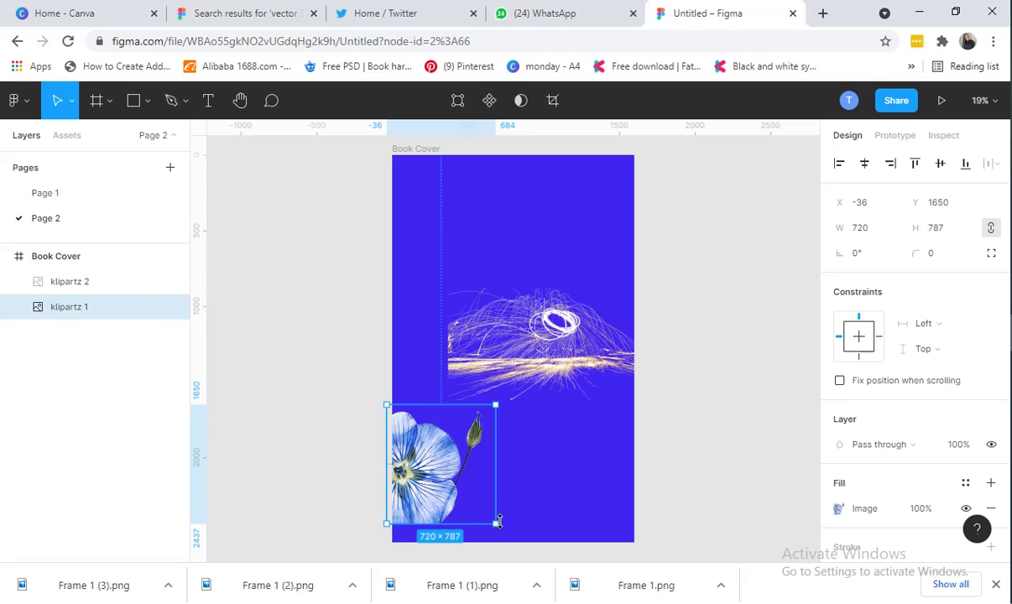
left_click_drag(495, 522, 539, 398)
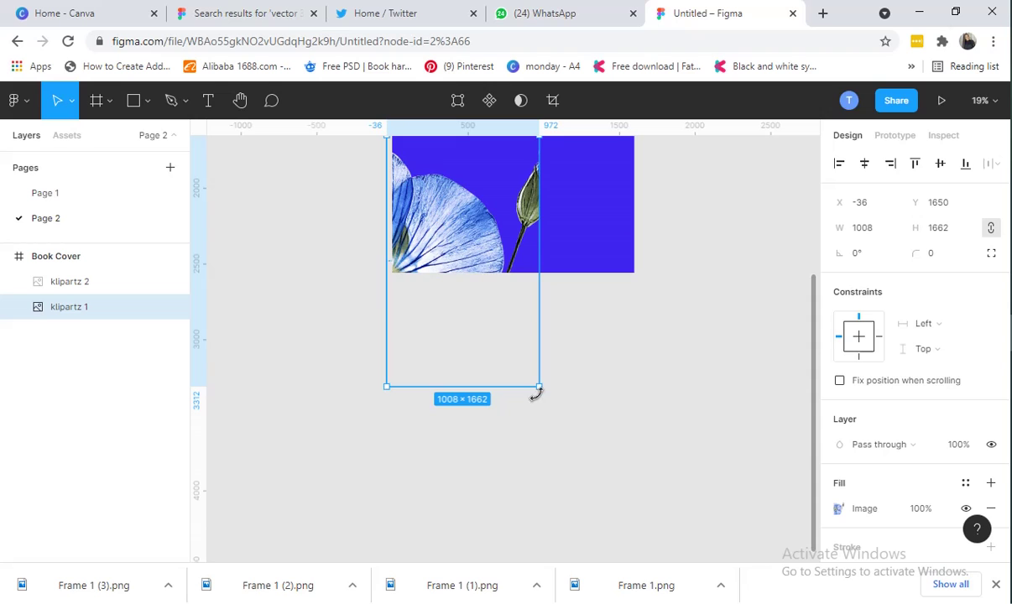
key("ctrl+z")
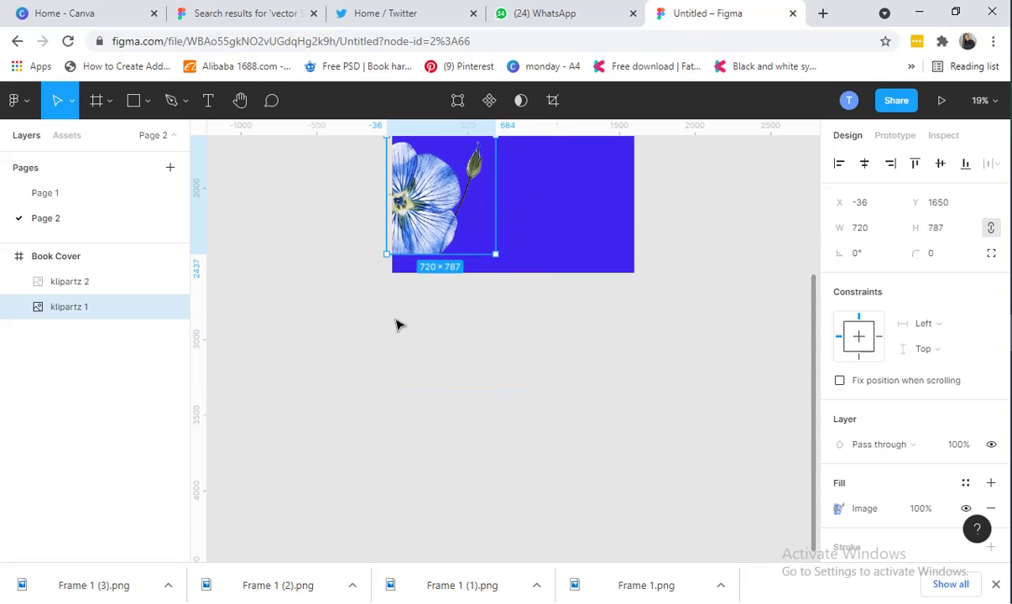
scroll(584, 267, "up", 3)
left_click_drag(576, 259, 614, 226)
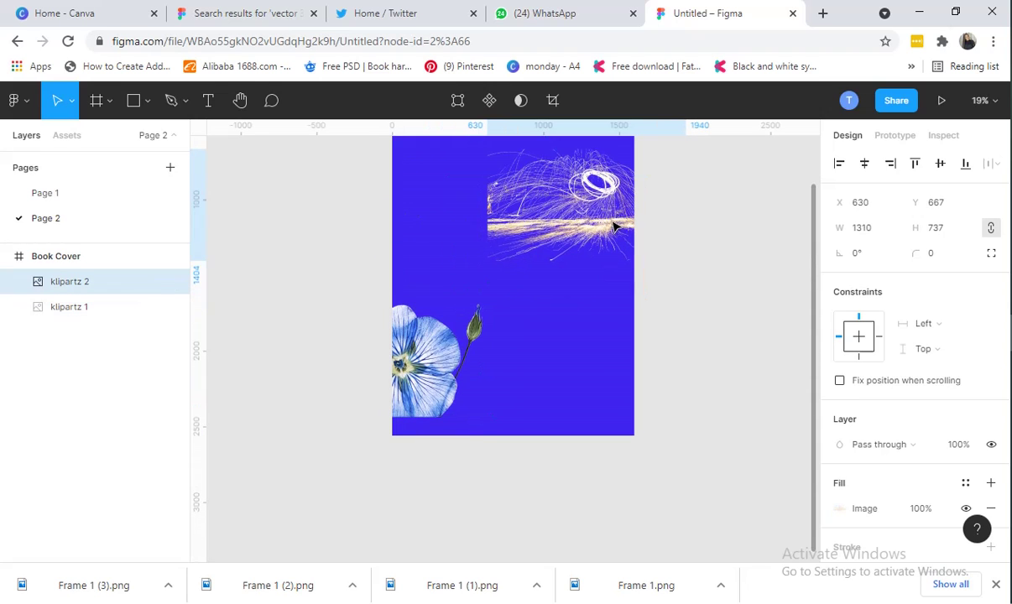
left_click(407, 392)
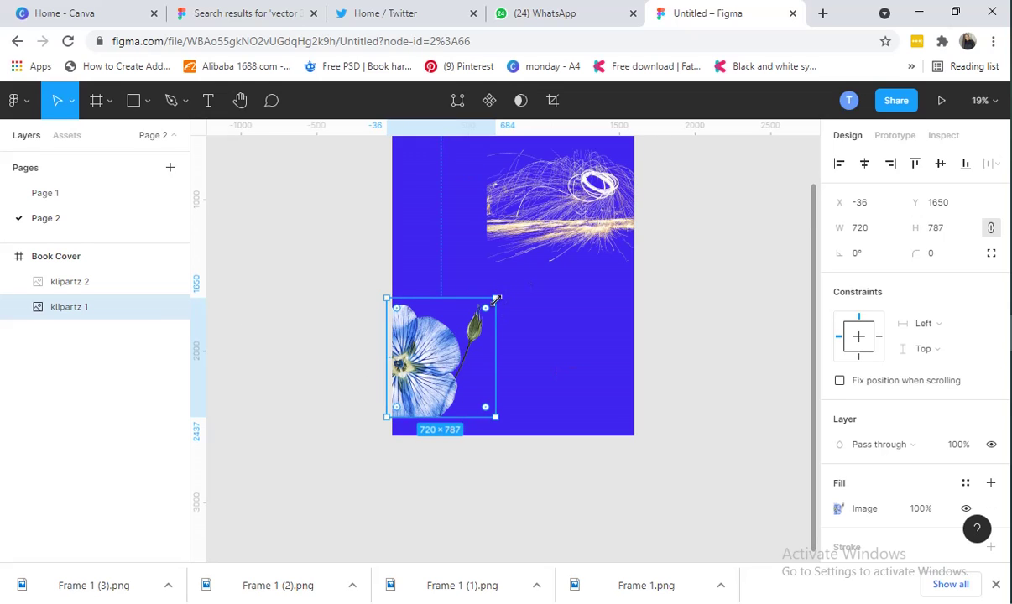
left_click_drag(496, 300, 585, 243)
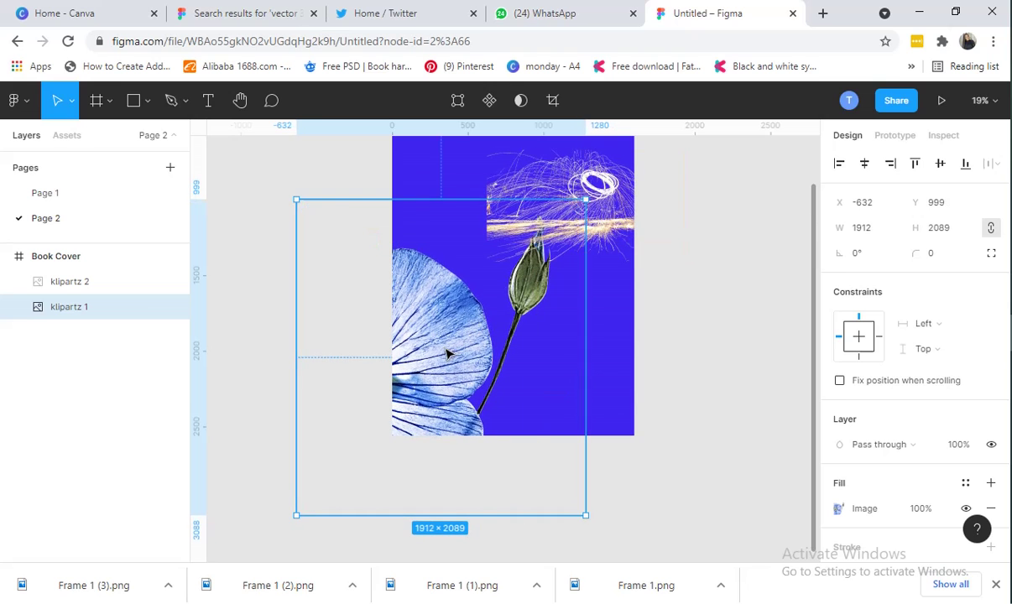
left_click_drag(450, 350, 486, 310)
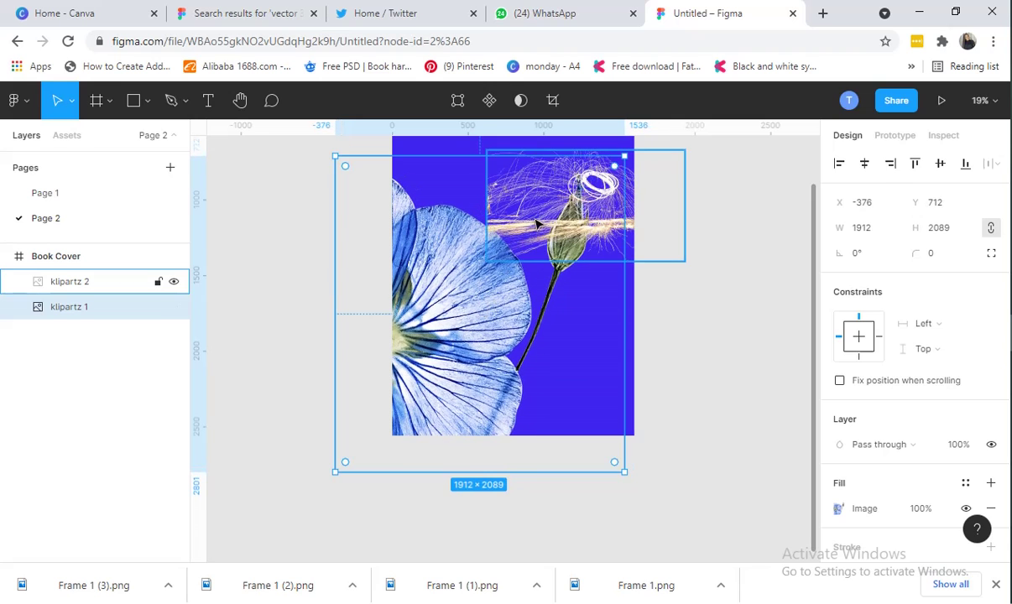
Scale the sparks image to 2344×1319 and position it across the cover's middle
left_click(669, 251)
left_click_drag(610, 222, 485, 288)
key("alt")
key("alt")
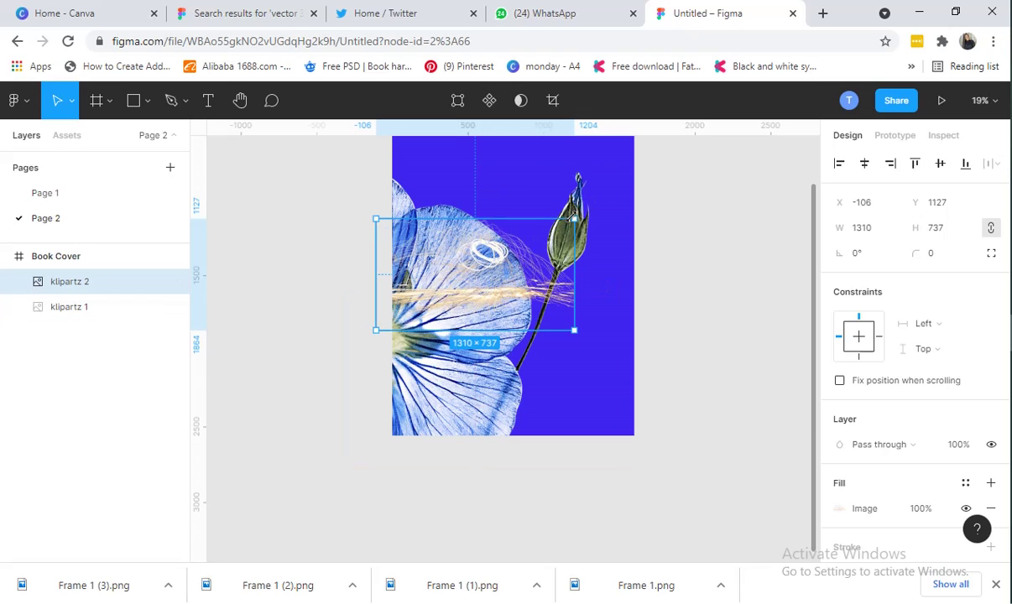
left_click_drag(574, 220, 653, 176)
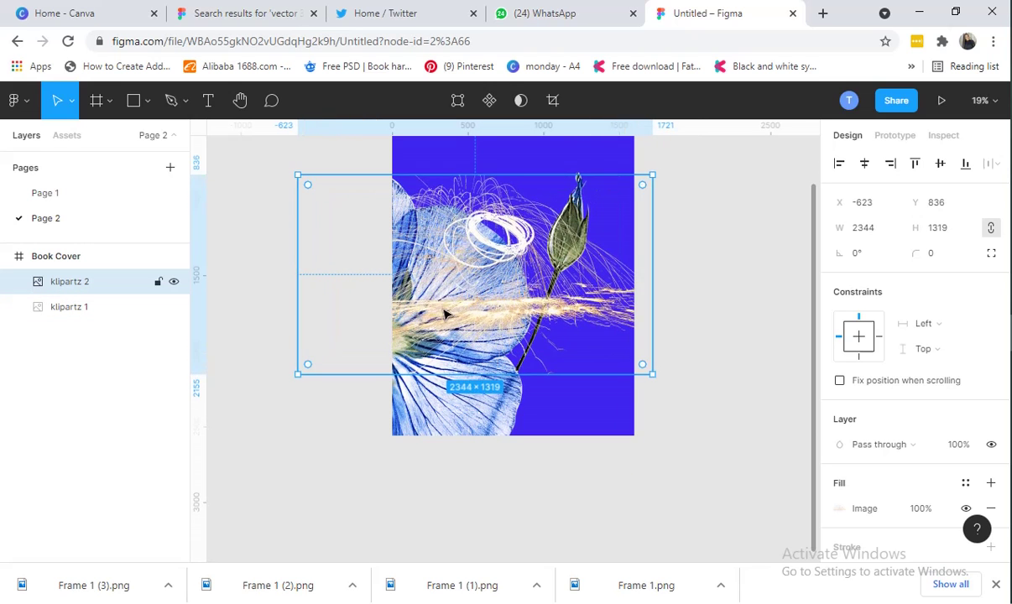
left_click_drag(445, 314, 517, 326)
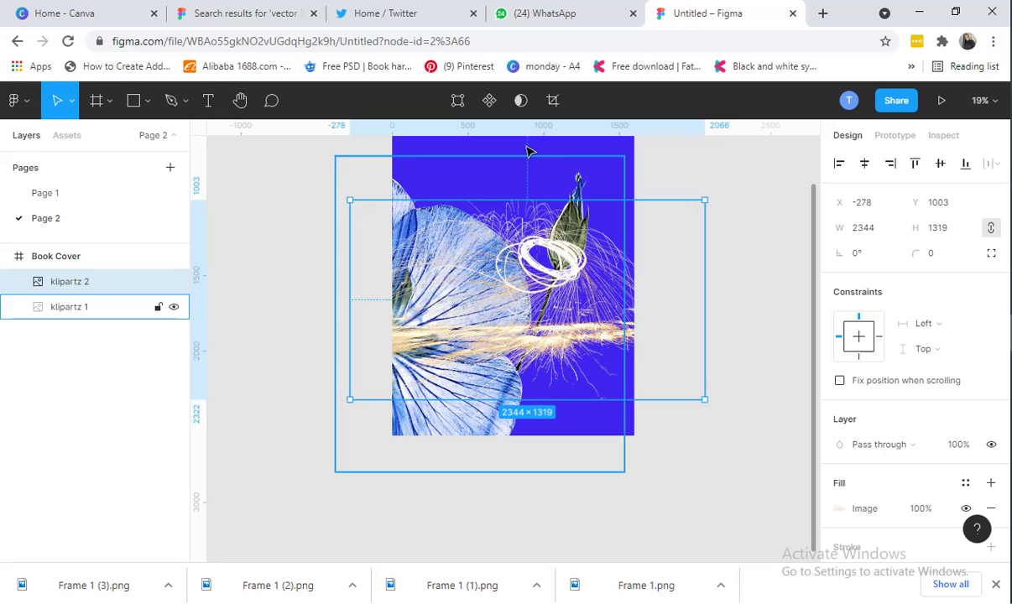
Send the sparks image backward behind the flower using its layer menu
right_click(566, 278)
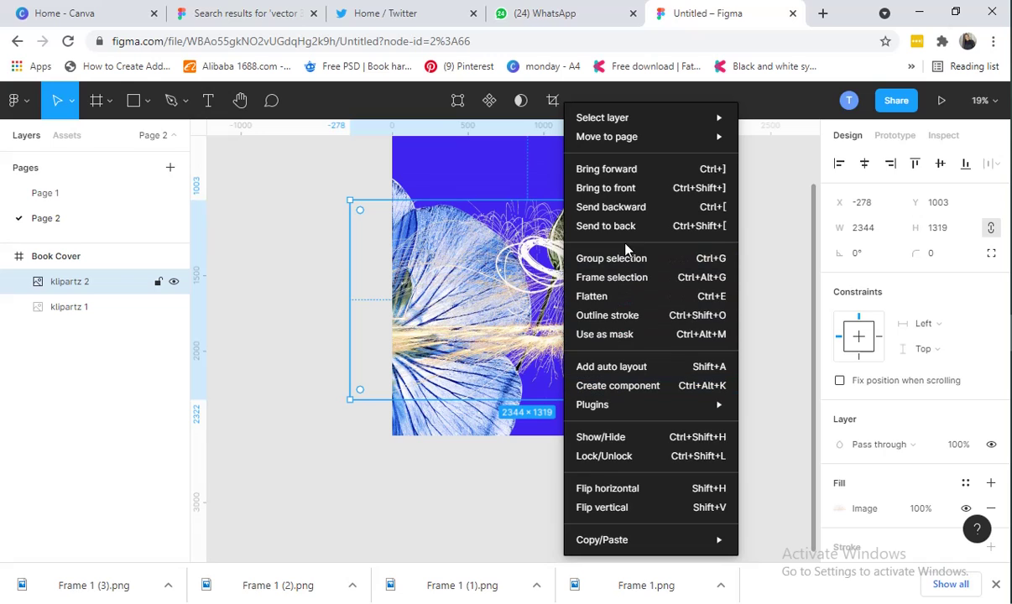
left_click(633, 218)
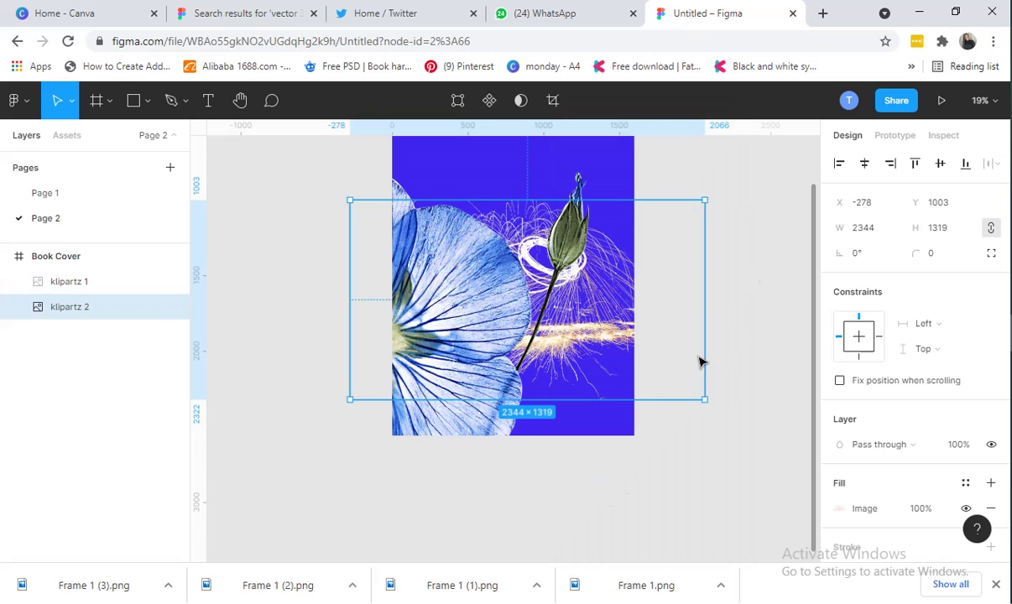
left_click(735, 203)
scroll(727, 409, "up", 2)
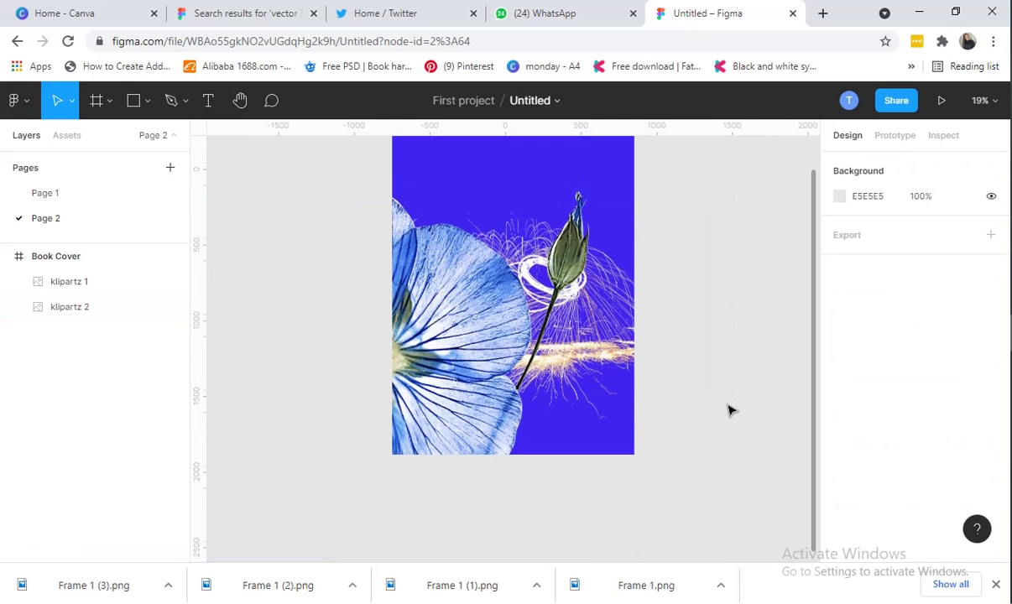
left_click(74, 195)
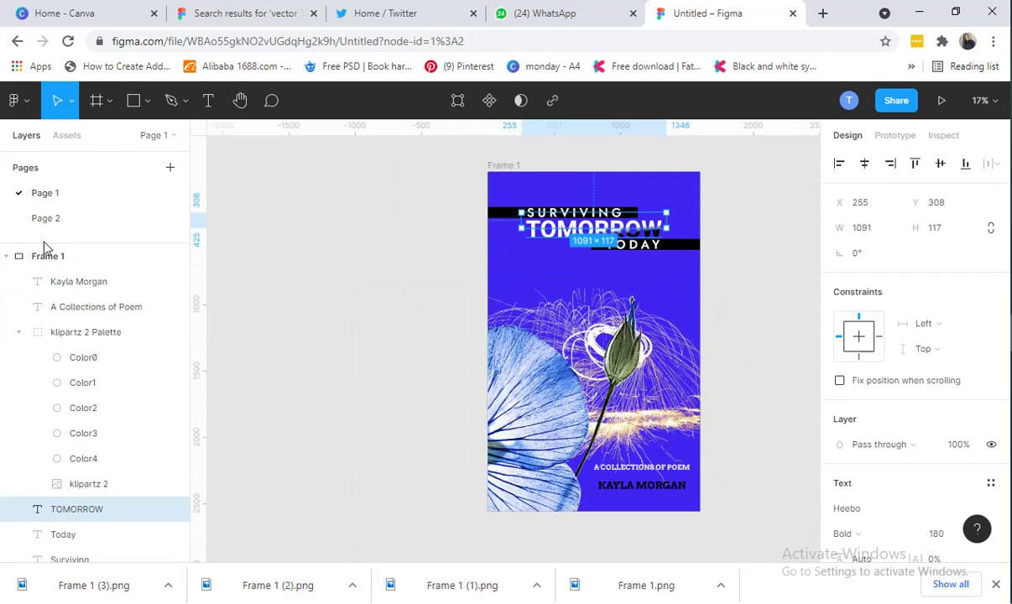
left_click(72, 220)
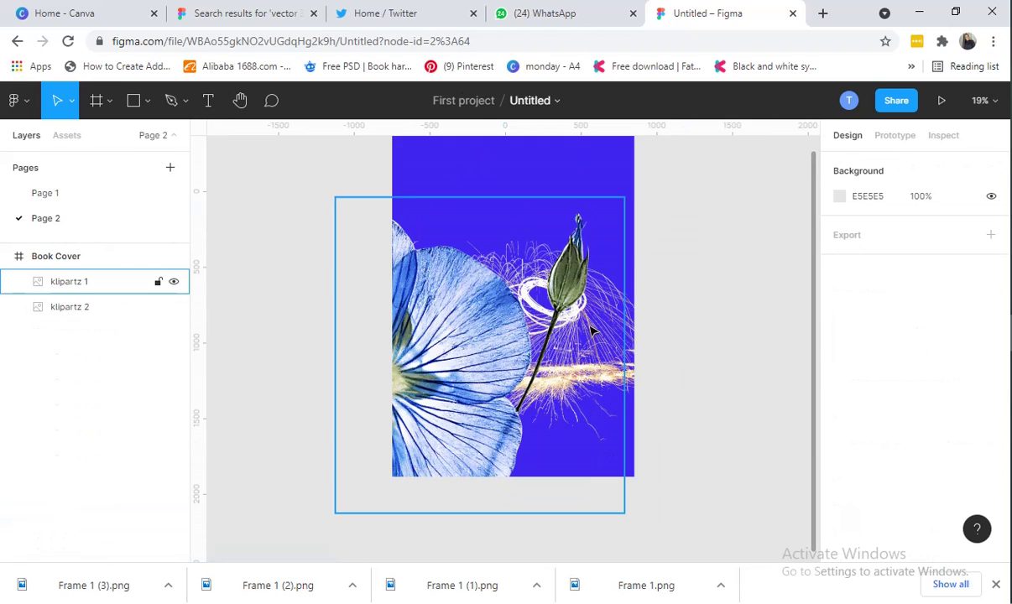
Drag the sparks image out of the Book Cover frame and bring it in front with Ctrl+]
left_click(637, 344)
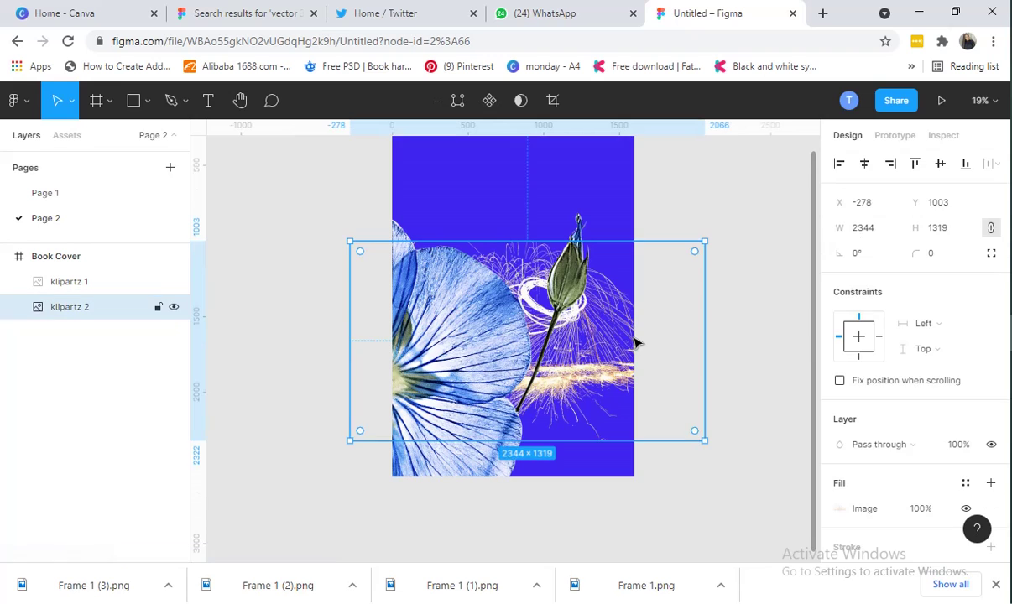
mouse_move(637, 313)
left_mouse_down()
mouse_move(637, 301)
mouse_move(637, 313)
left_mouse_up()
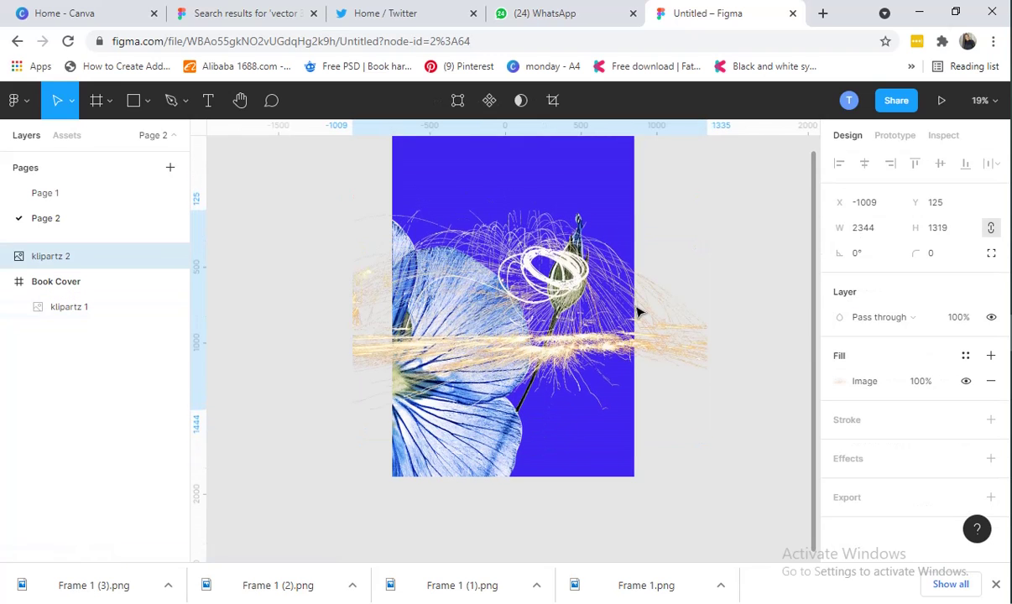
left_click(732, 427)
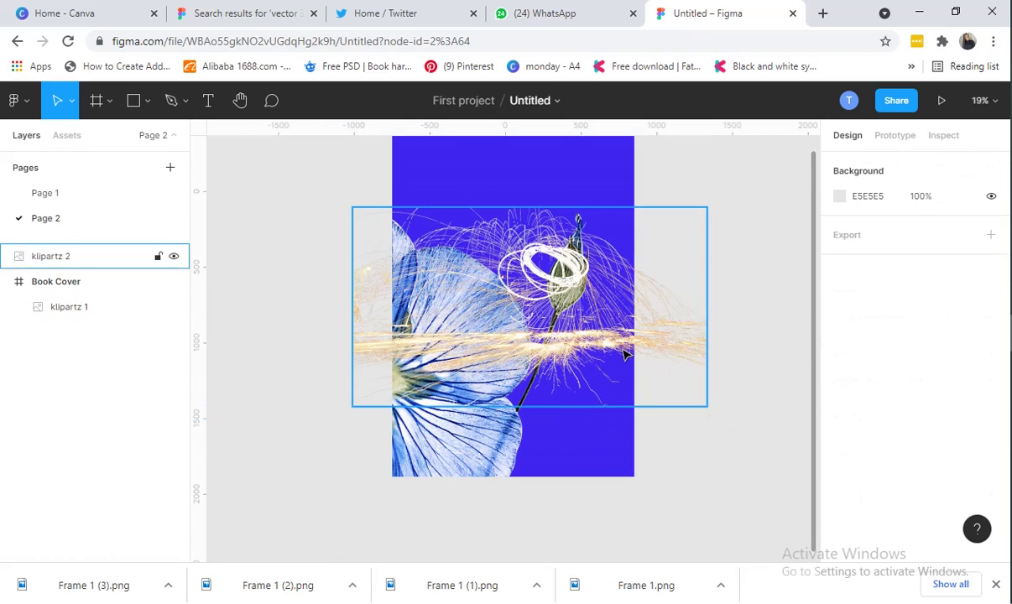
left_click(570, 300)
left_click_drag(569, 300, 602, 313)
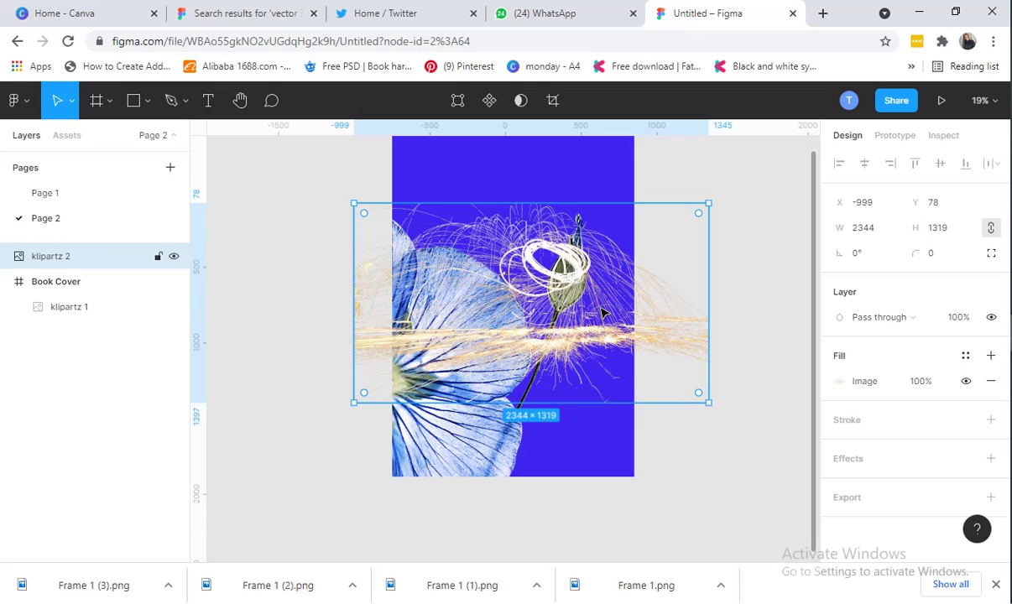
right_click(537, 303)
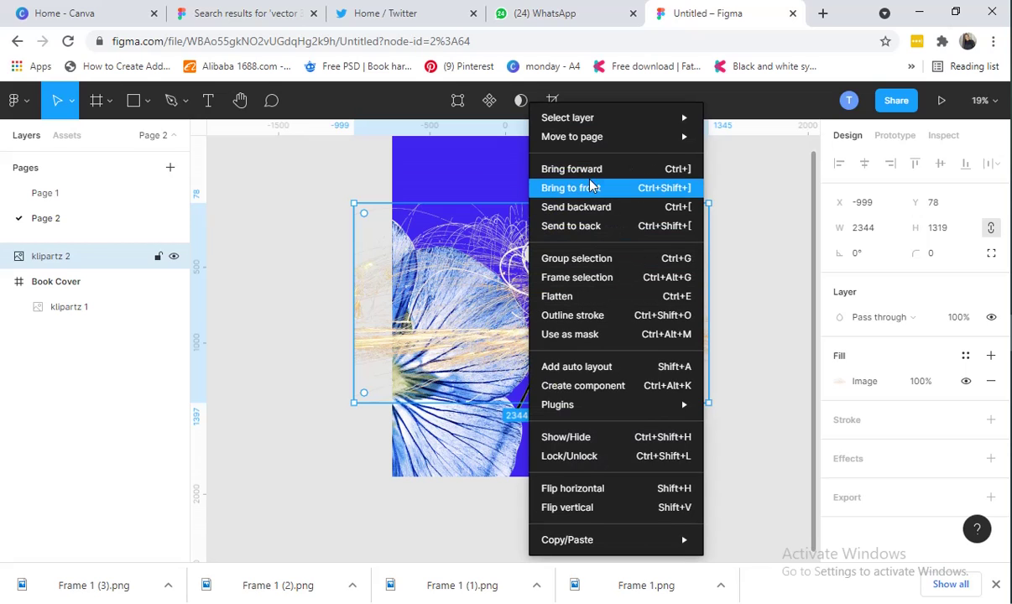
left_click(578, 206)
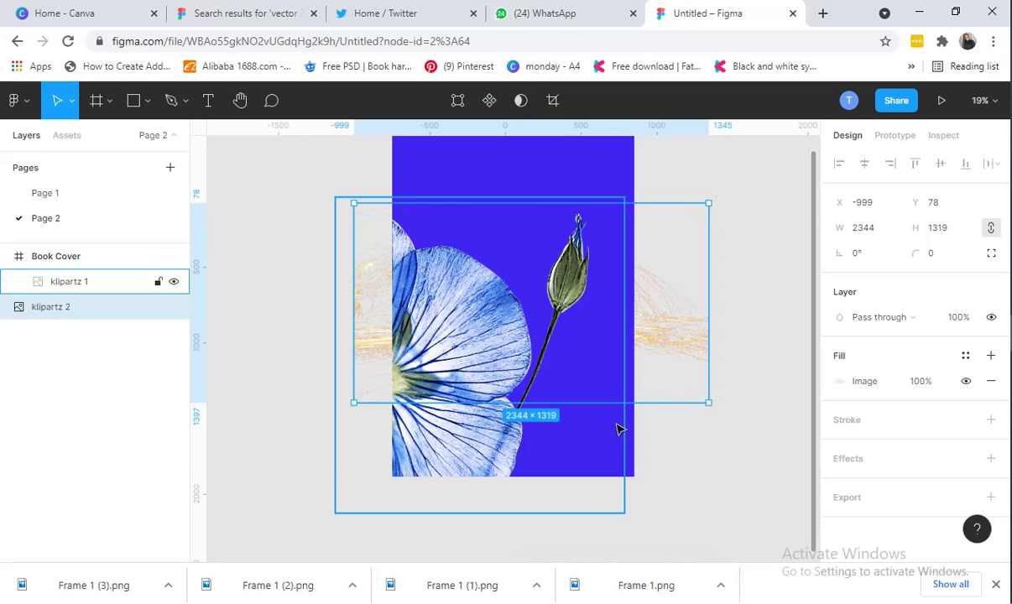
key("ctrl+]")
left_click(718, 314)
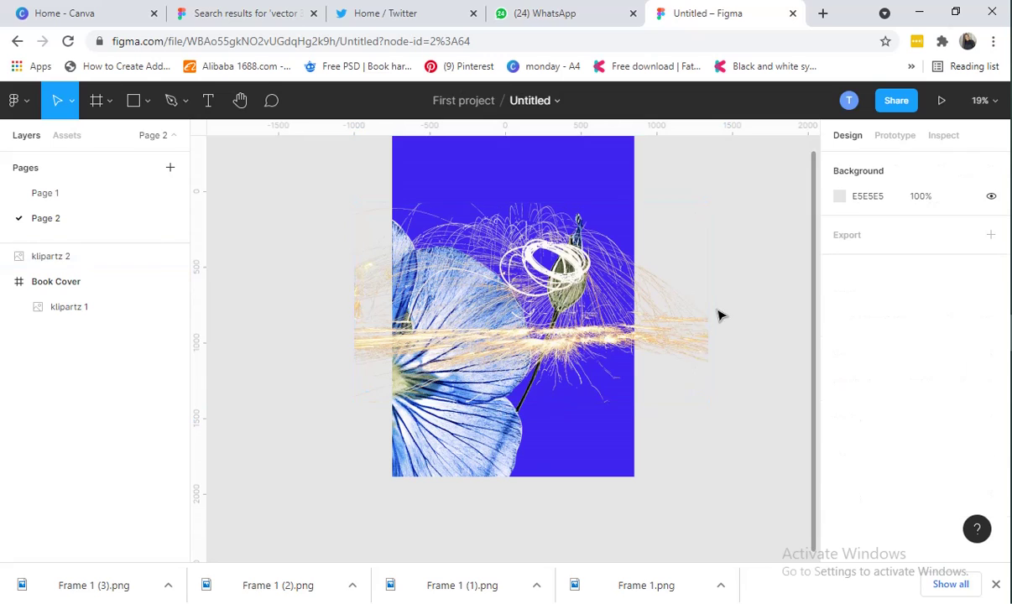
Undo with Ctrl+Z so the sparks image returns inside Book Cover, beneath the flower
double_click(618, 352)
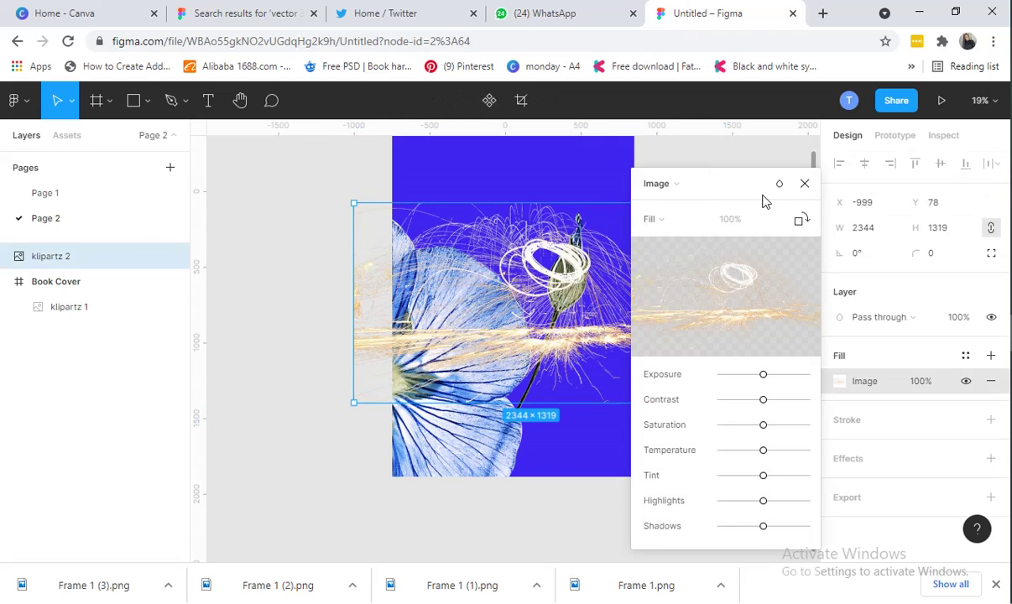
left_click(804, 183)
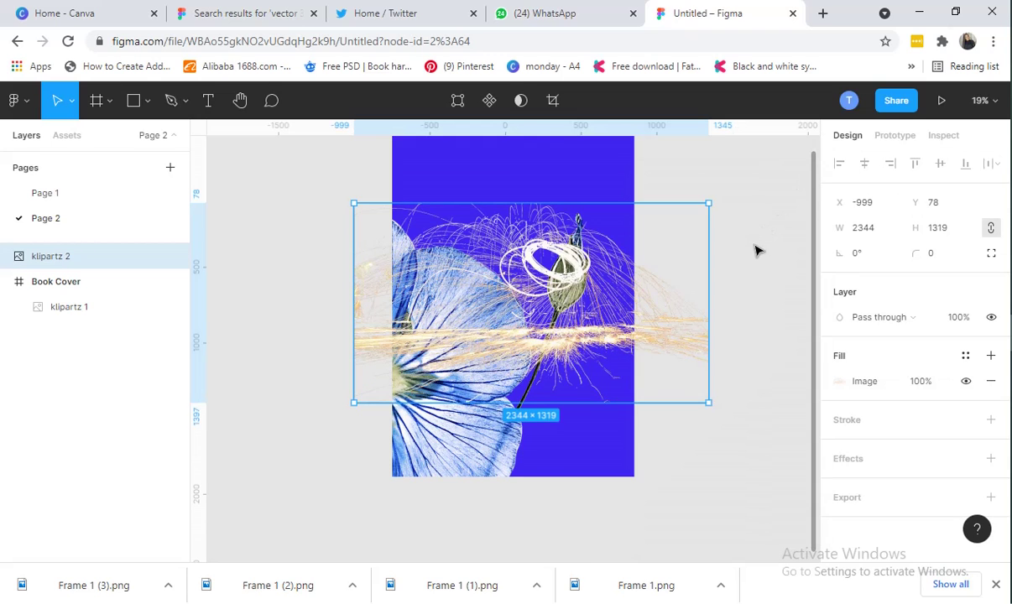
key("Escape")
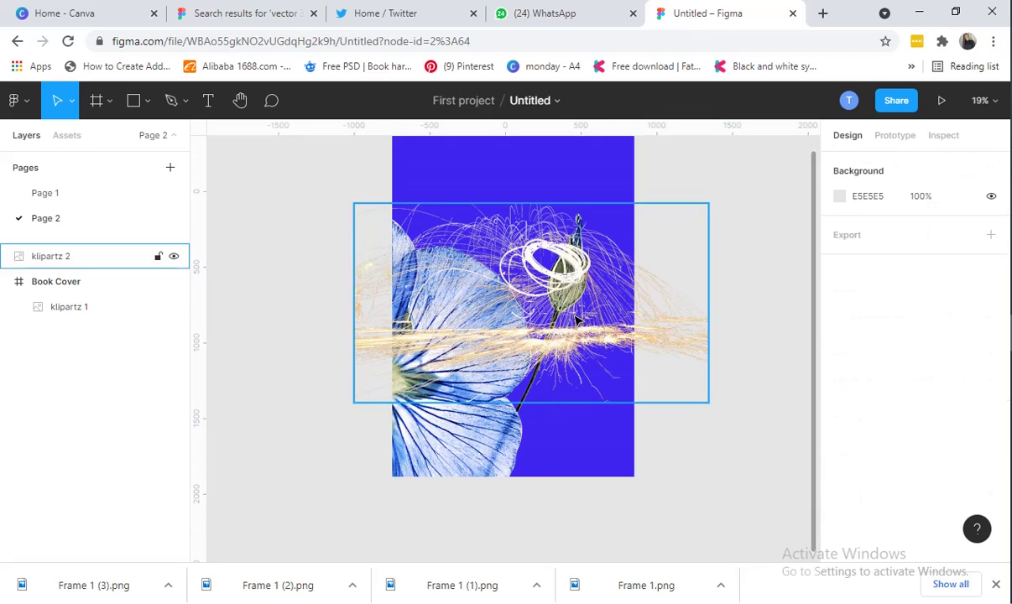
left_click(579, 314)
left_click_drag(579, 314, 600, 320)
key("Escape")
key("ctrl+z")
key("ctrl+z")
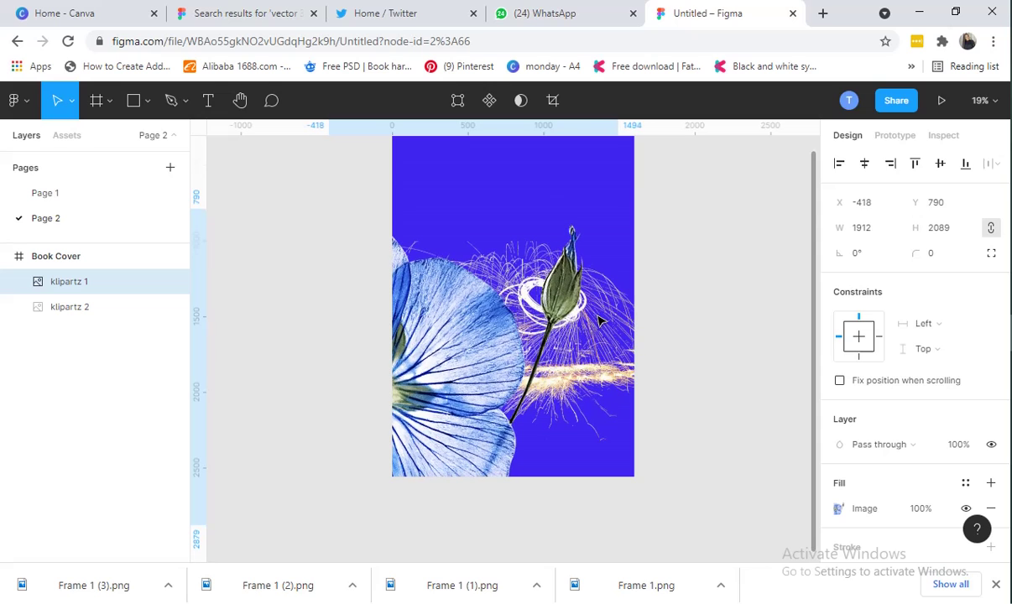
left_click(695, 274)
scroll(696, 275, "up", 1)
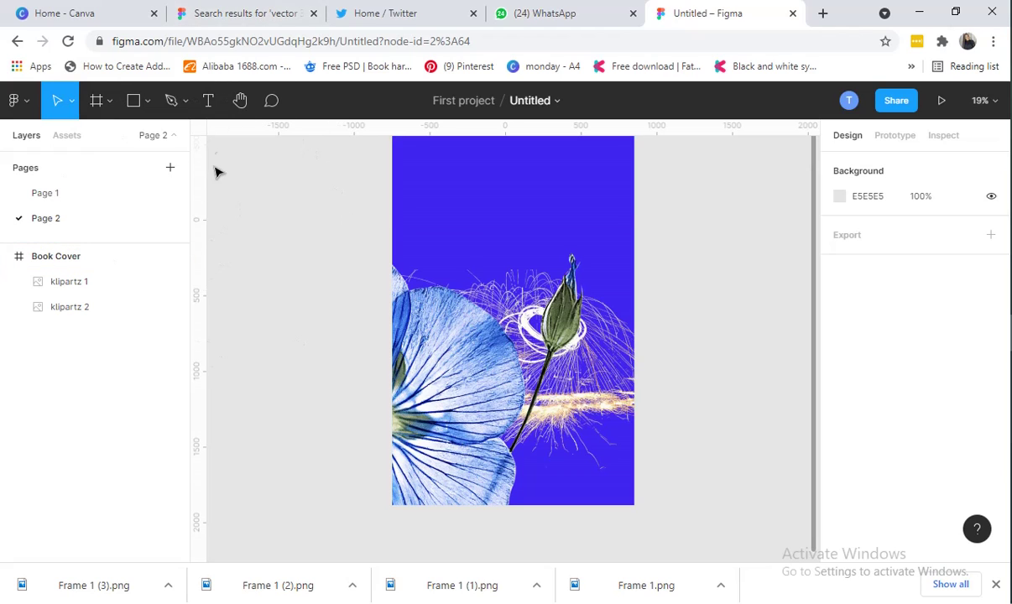
Add a SURVIVING text heading at the top of the Book Cover, then view Page 1
left_click(209, 104)
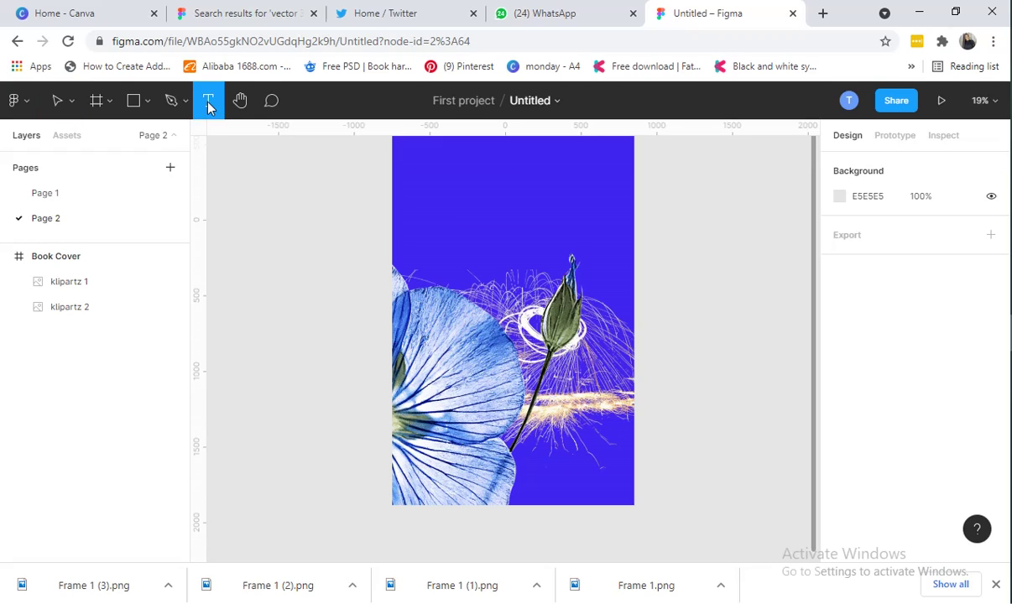
left_click(457, 195)
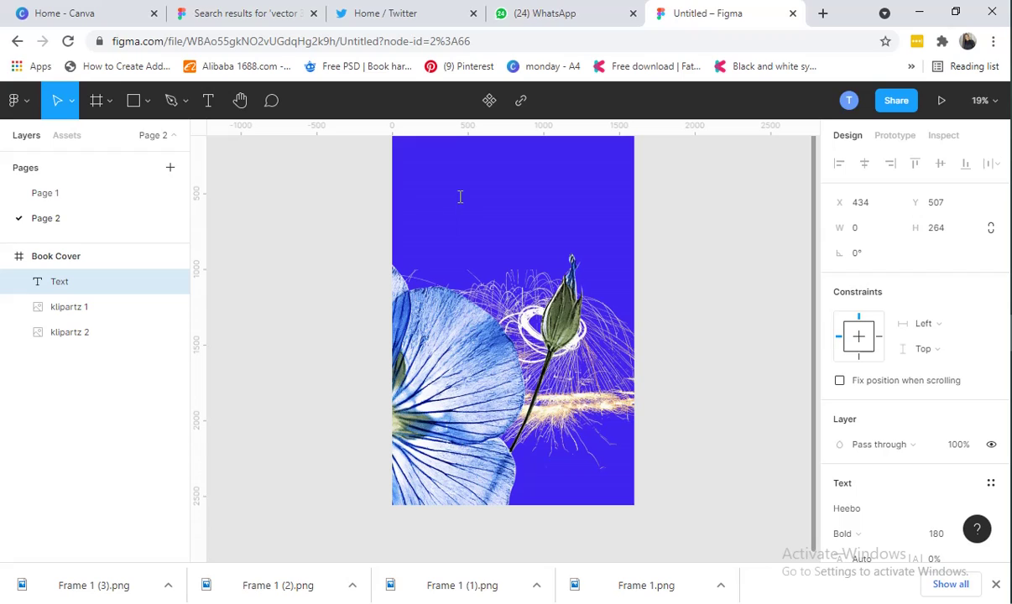
type("SURV")
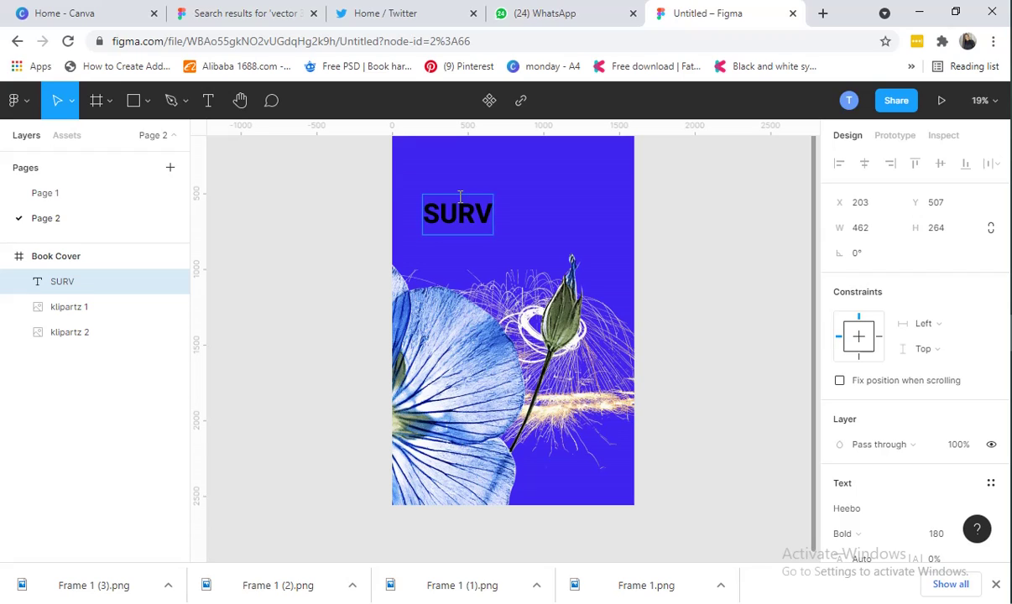
type("IVING")
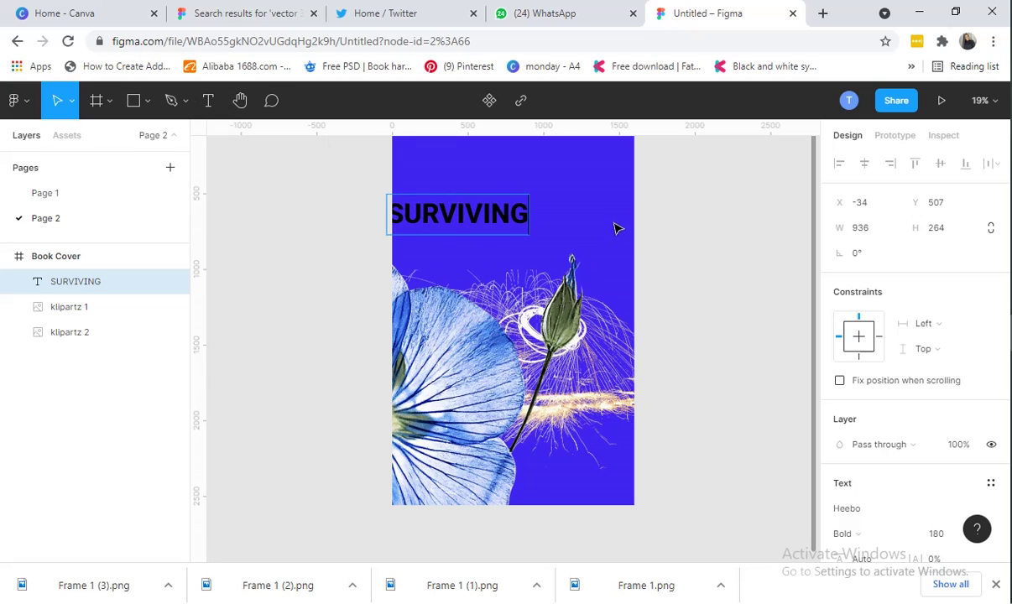
key("Escape")
left_click_drag(472, 219, 494, 185)
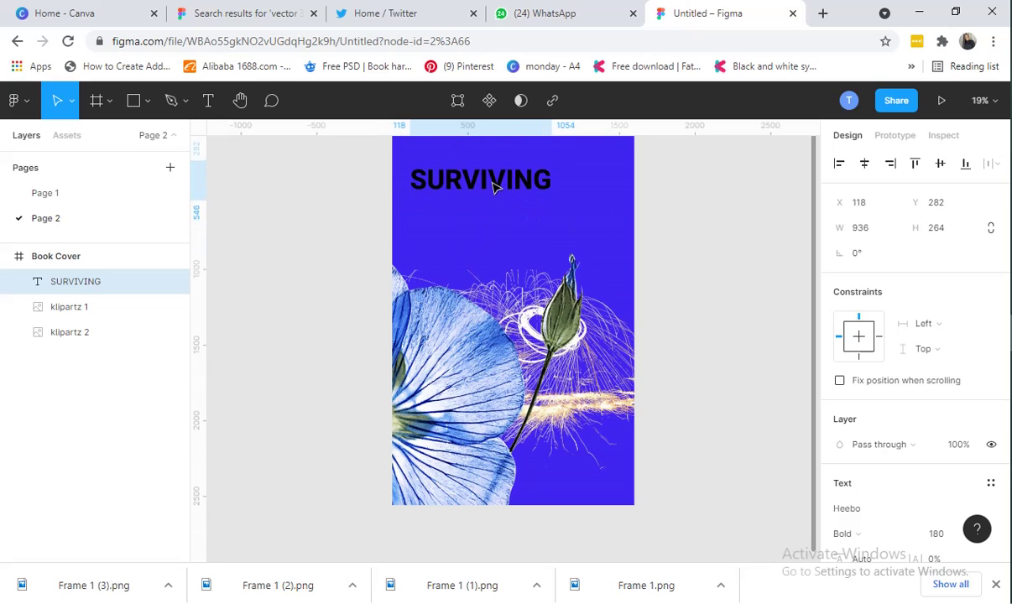
left_click(82, 193)
Check the reference SURVIVING title's Jost SemiBold 94 settings, then return to Page 2
left_click(596, 198)
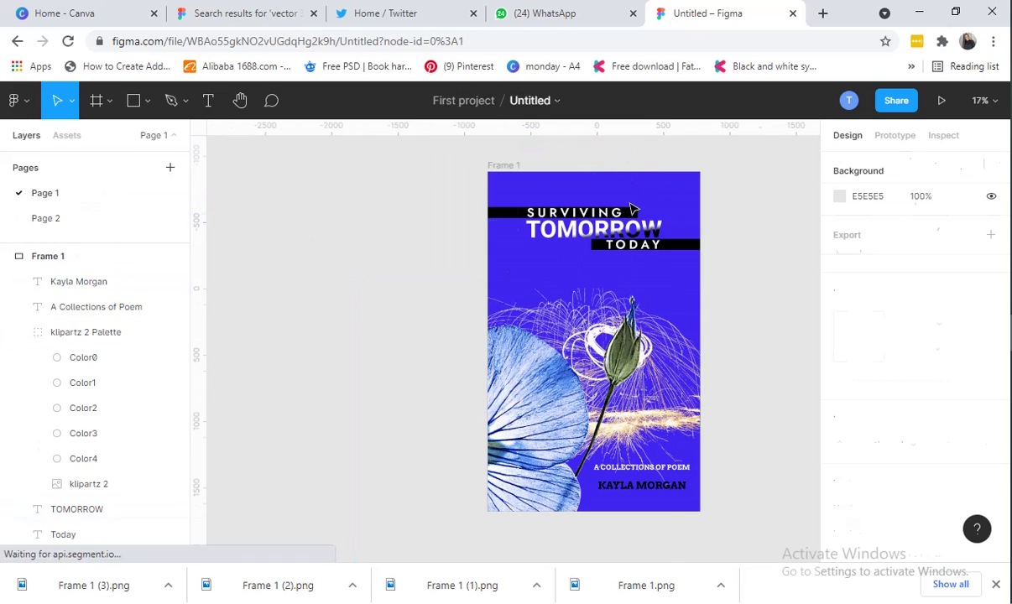
left_click(567, 205)
left_click(564, 205)
left_click(564, 205)
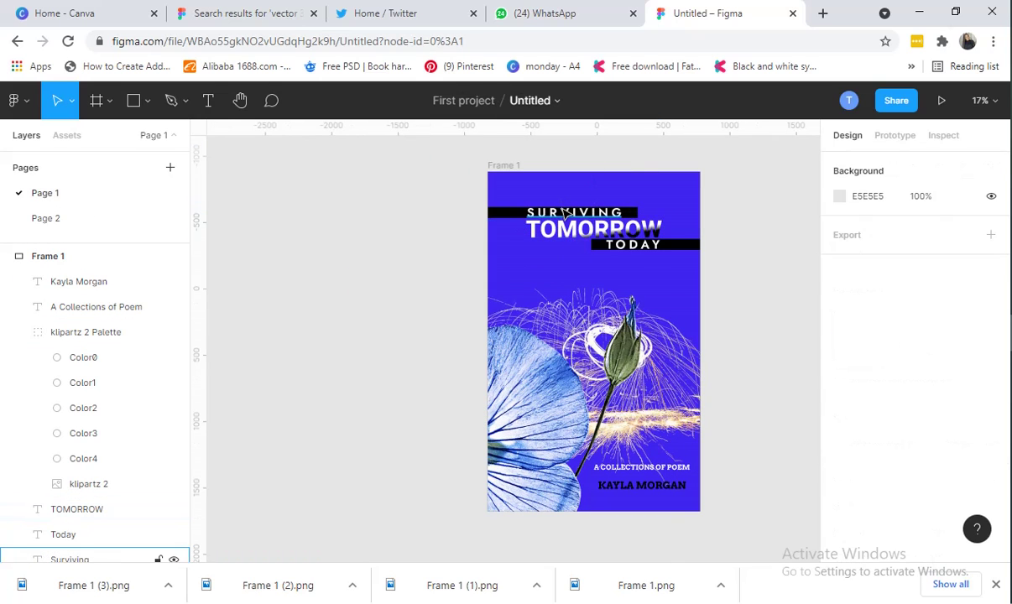
scroll(860, 377, "down", 3)
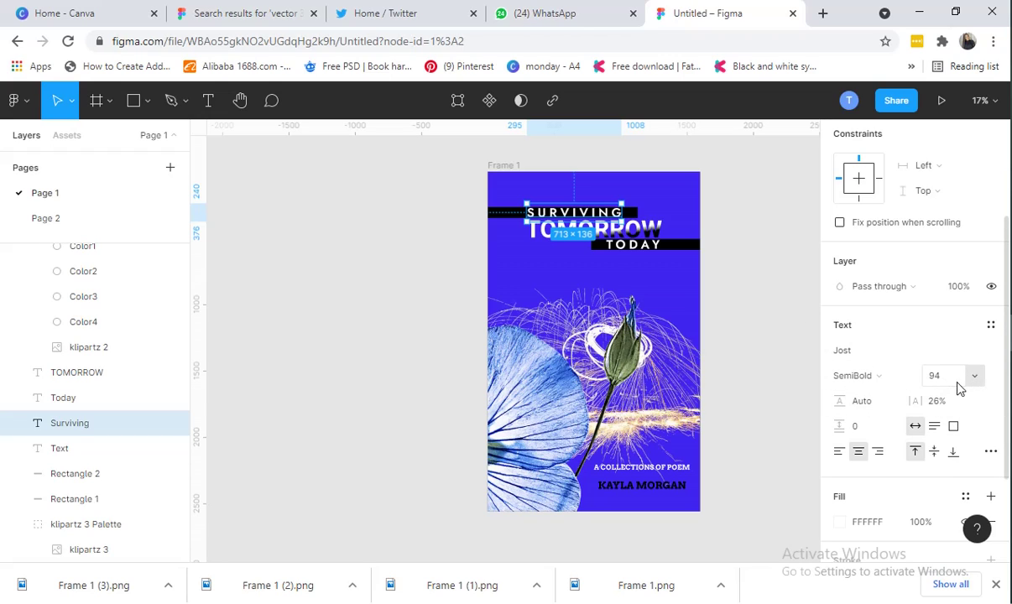
left_click(91, 224)
double_click(90, 227)
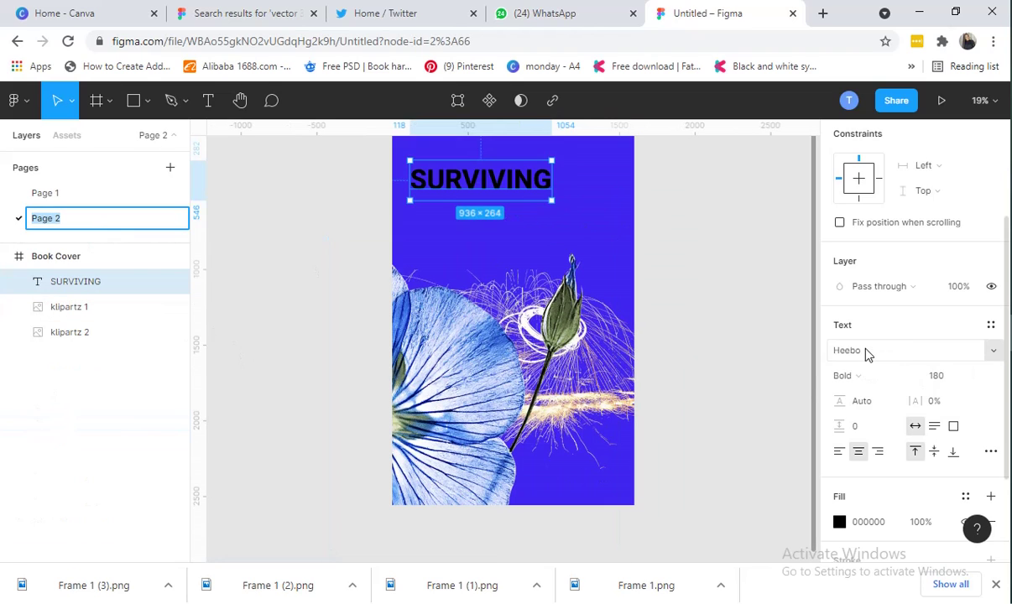
Change the SURVIVING heading's font family from Heebo to Jost, keeping size 180
left_click(990, 354)
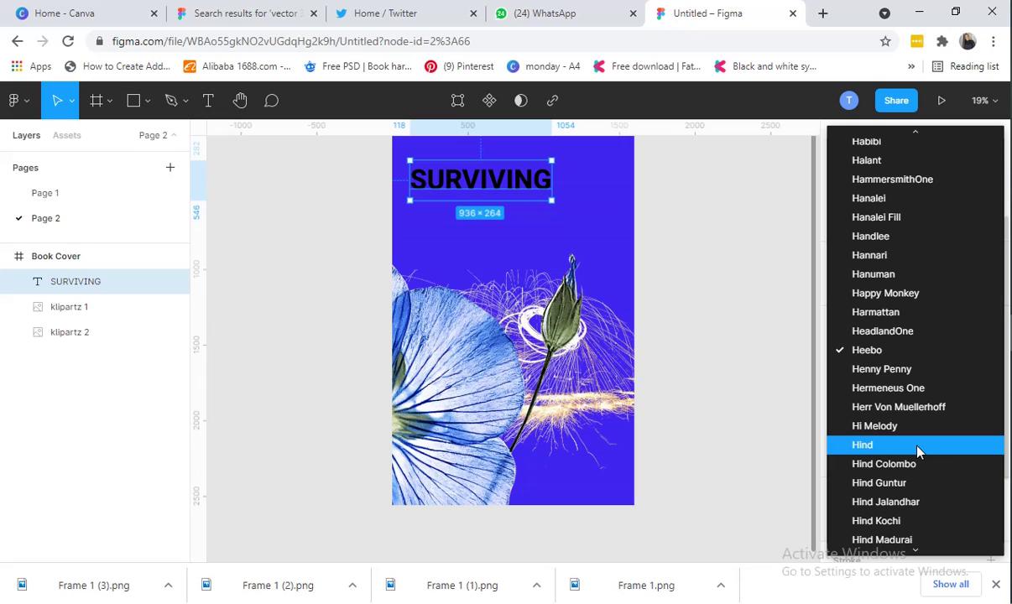
scroll(916, 380, "down", 5)
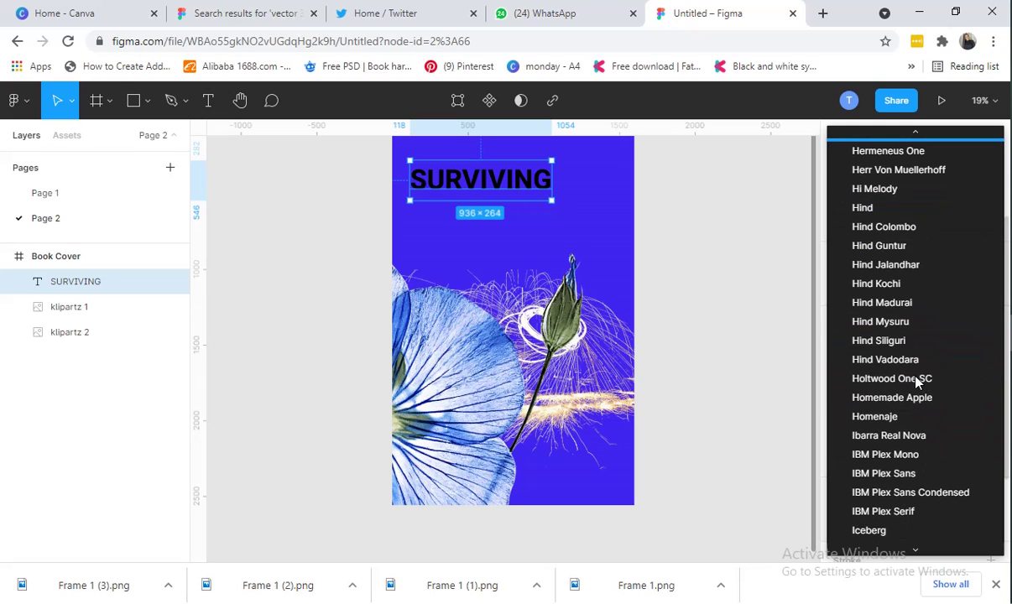
scroll(918, 382, "down", 10)
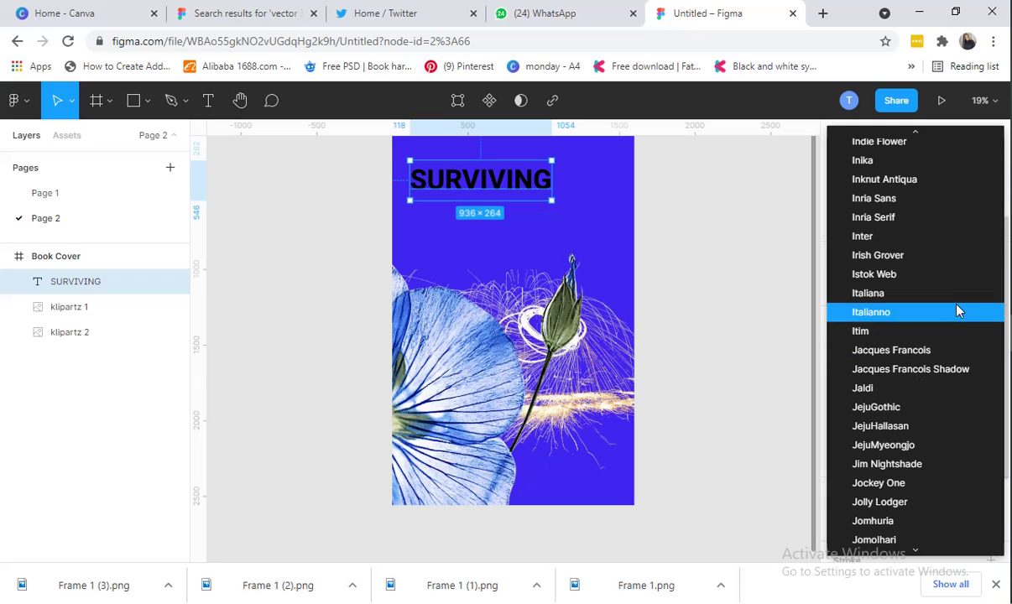
scroll(945, 405, "down", 8)
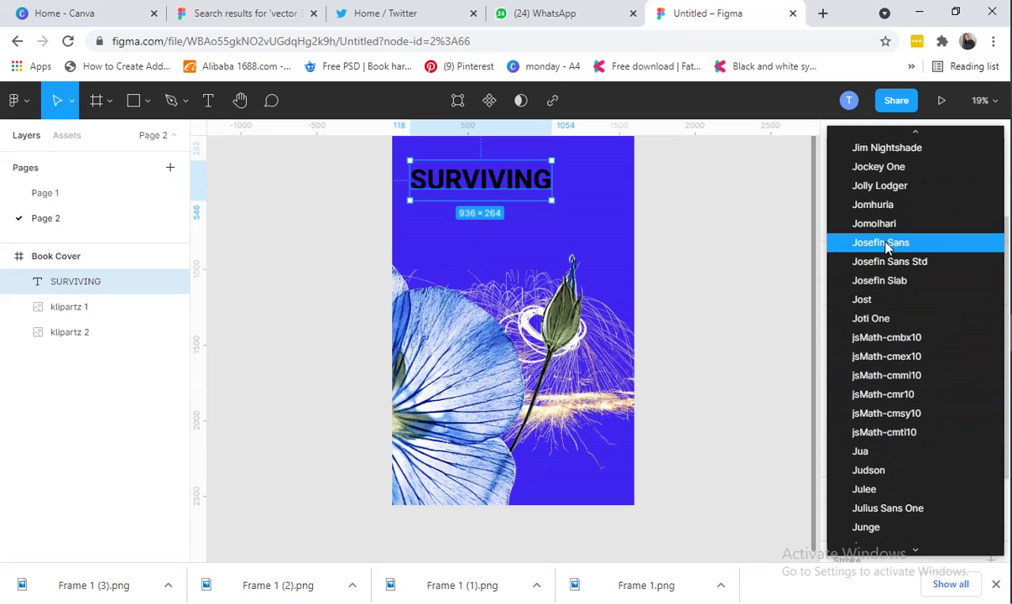
left_click(885, 300)
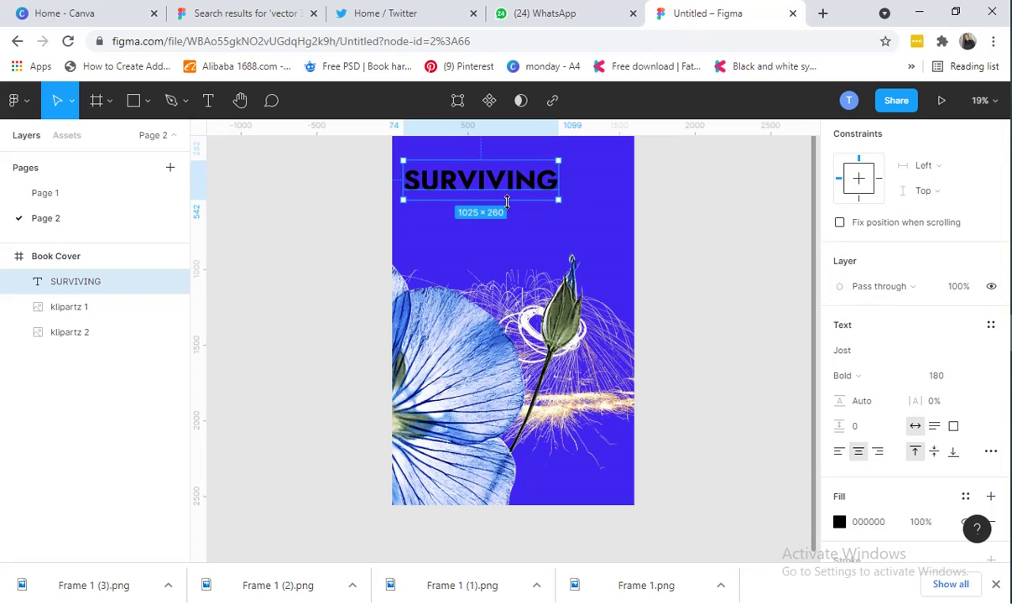
left_click(940, 377)
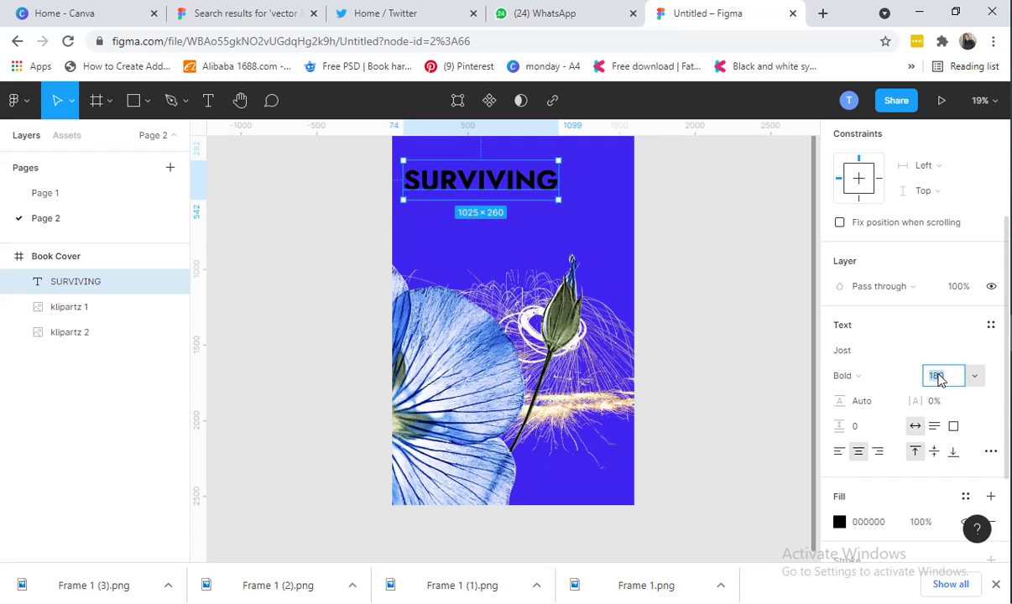
Set SURVIVING to Jost SemiBold at font size 94
key("Down")
key("Down")
key("Down")
key("Down")
key("Down")
key("Down")
key("Down")
key("Down")
key("Down")
key("Down")
key("Down")
key("Down")
key("Down")
key("Down")
key("Down")
key("Down")
key("Down")
key("Down")
key("Down")
key("Down")
key("Down")
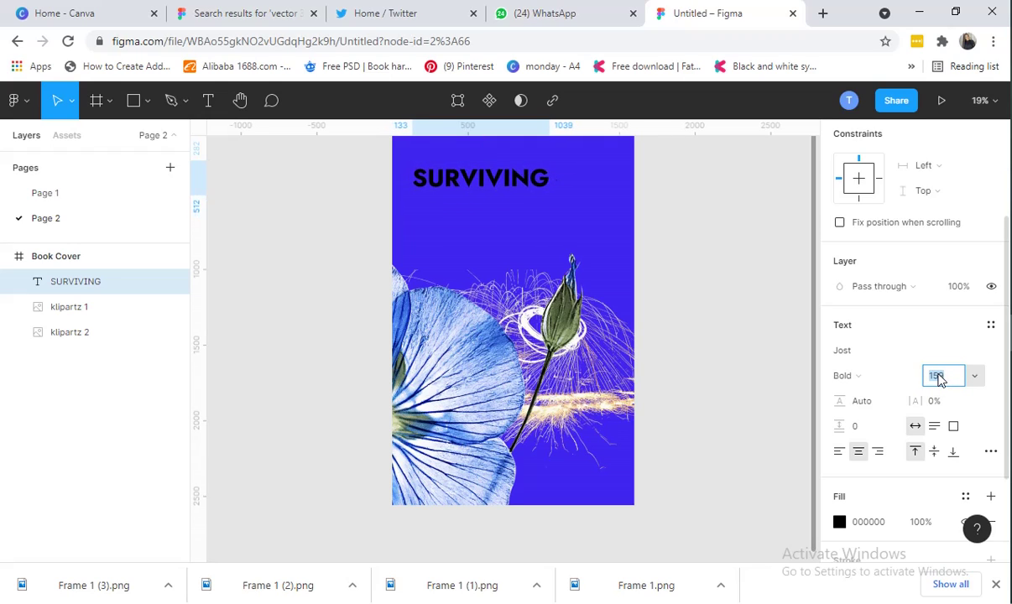
key("Down")
key("Down")
key("Down")
key("Down")
key("Down")
key("Down")
key("Down")
key("Down")
key("Down")
key("Down")
key("Down")
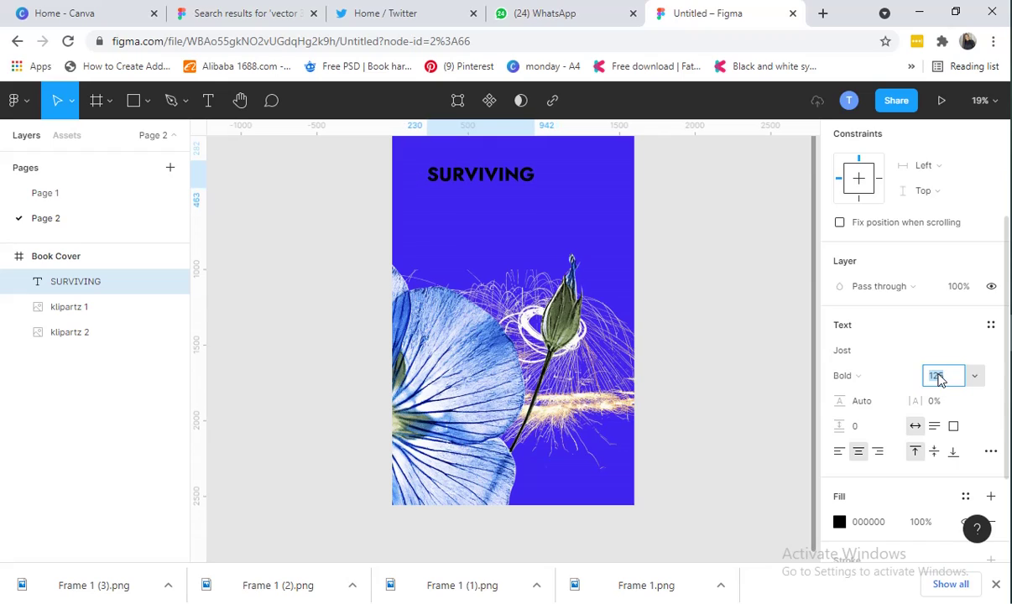
key("Down")
key("Down")
key("Down")
key("Down")
key("Down")
key("Down")
key("Down")
key("Down")
key("Down")
key("Down")
key("Down")
key("Down")
key("Down")
key("Down")
key("Down")
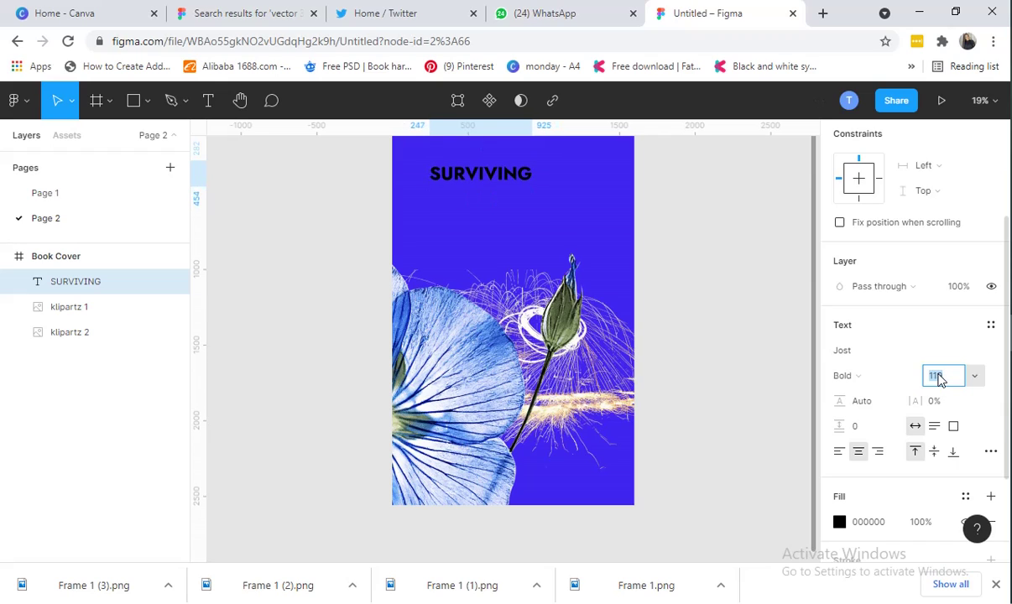
key("Down")
key("Down")
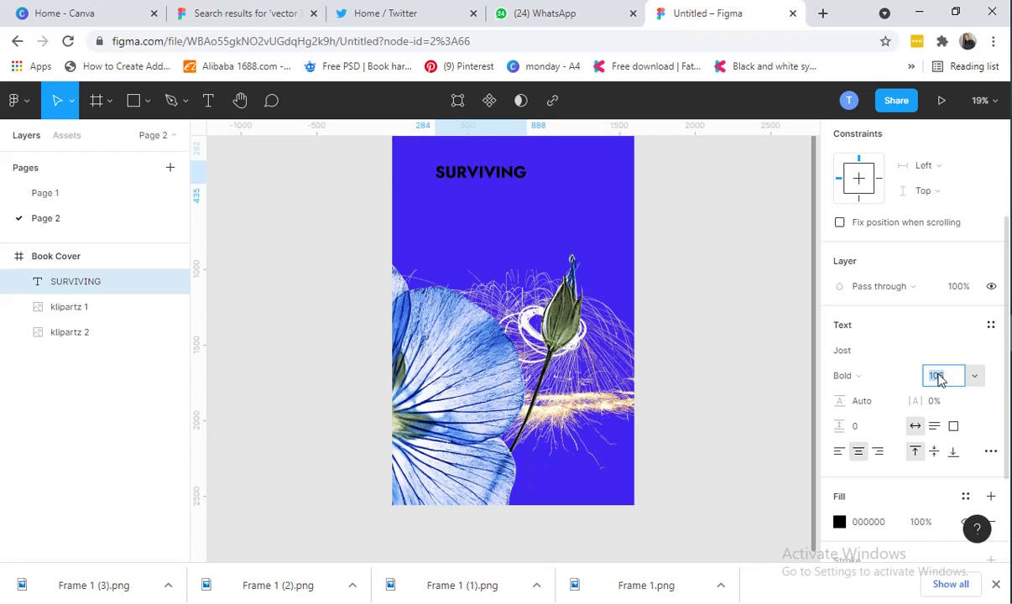
key("Down")
key("Down")
key("Down")
key("Down")
key("Down")
key("Down")
key("Down")
key("Down")
key("Down")
key("Down")
key("Down")
key("Down")
key("Down")
key("Down")
key("Down")
key("Down")
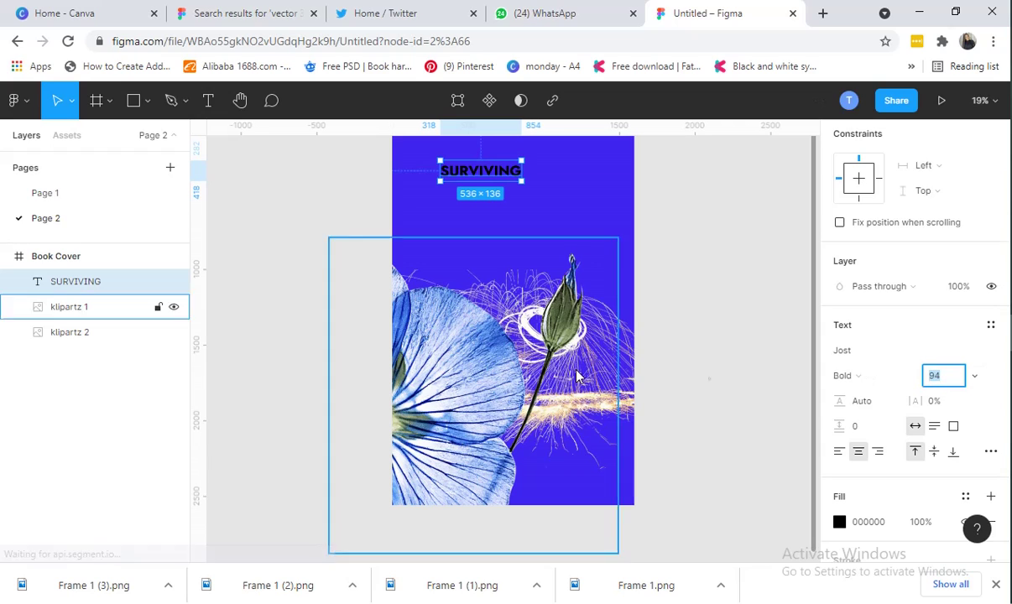
left_click(860, 384)
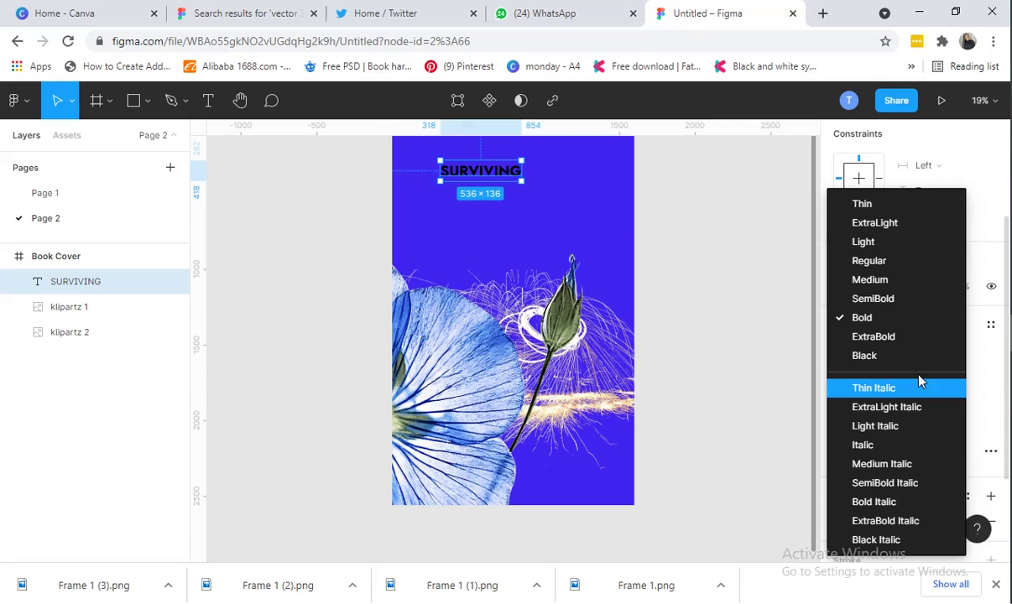
left_click(892, 298)
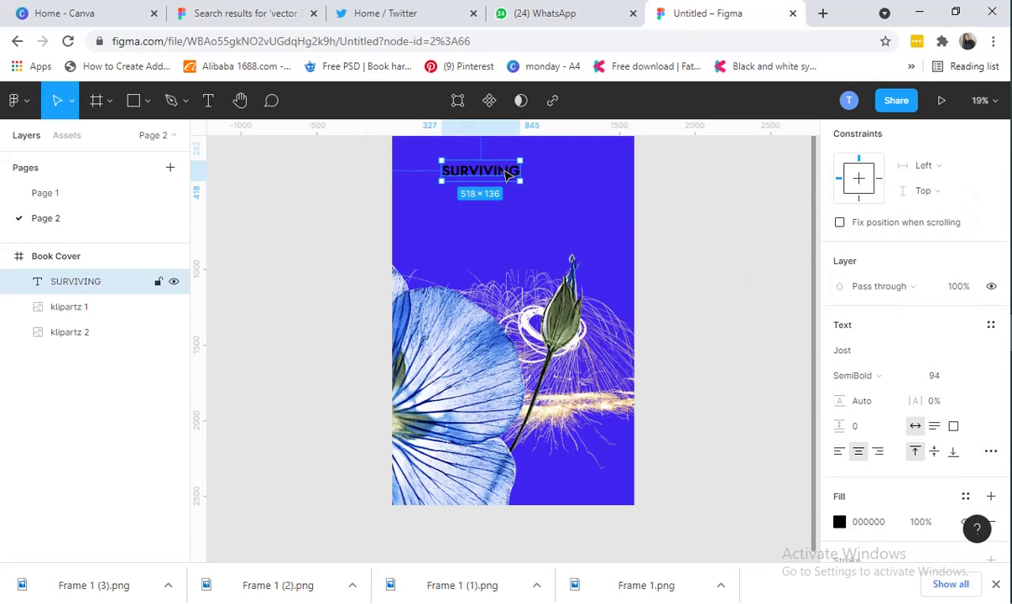
Shift SURVIVING slightly up and left near the top of the cover
left_click_drag(503, 176, 495, 167)
scroll(534, 226, "up", 1)
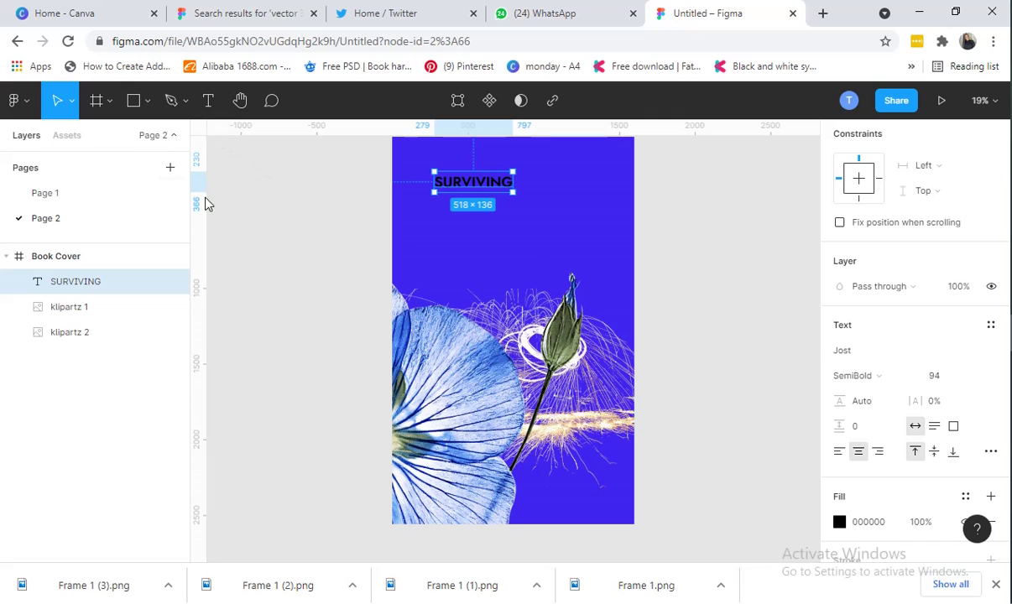
left_click(596, 220)
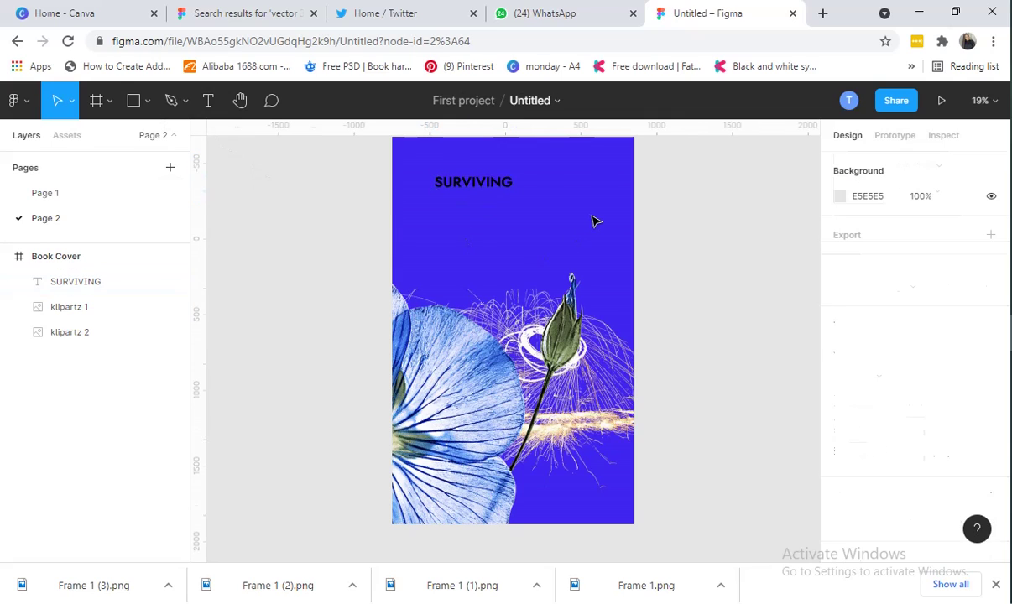
Add a TOMORROW text line just below SURVIVING, then view Page 1's reference cover
left_click(208, 100)
left_click(458, 220)
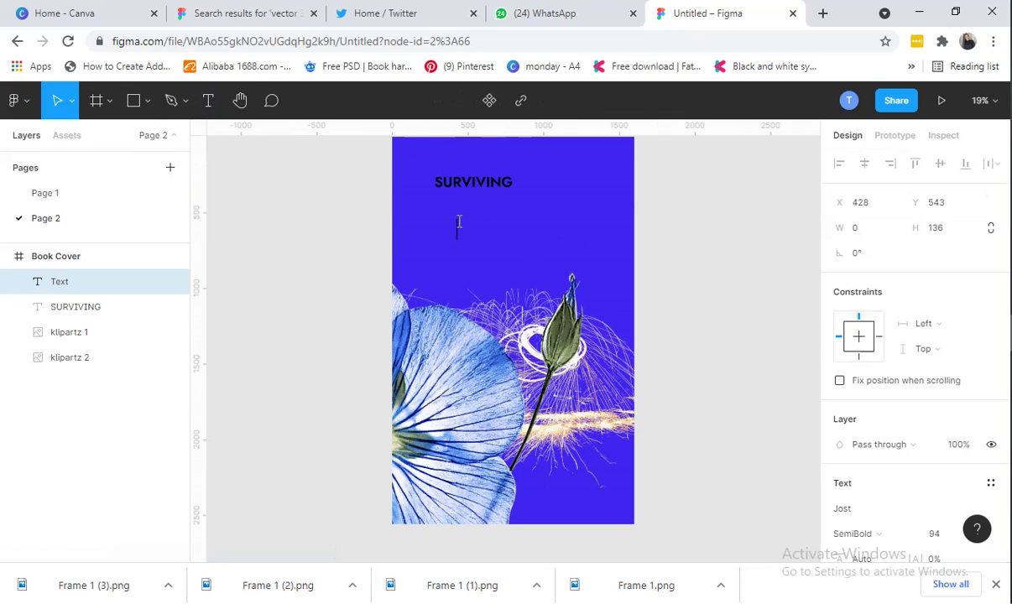
type("T")
type("OMA")
key("BackSpace")
type("ORROW")
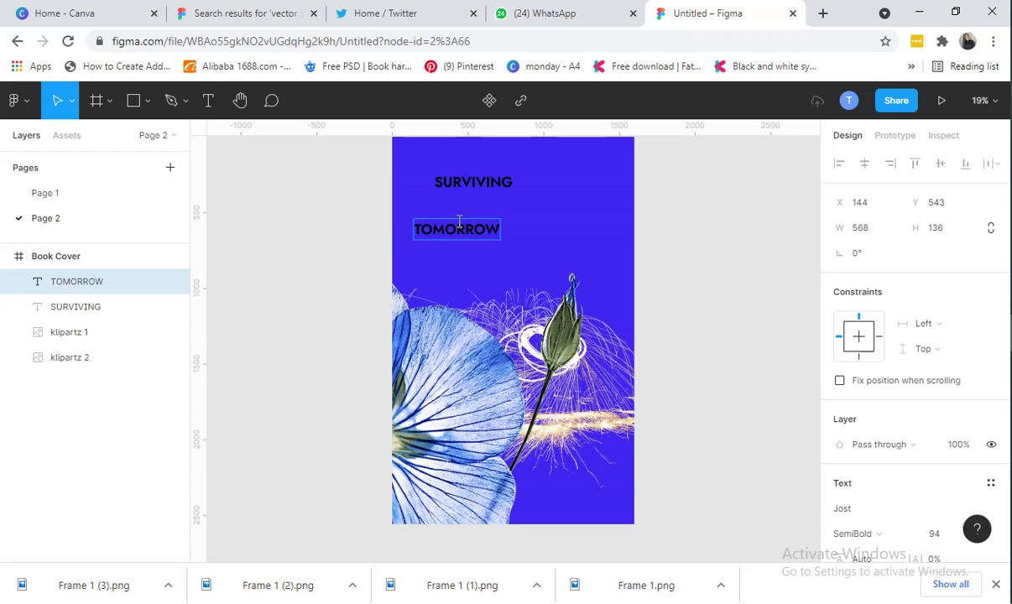
key("Escape")
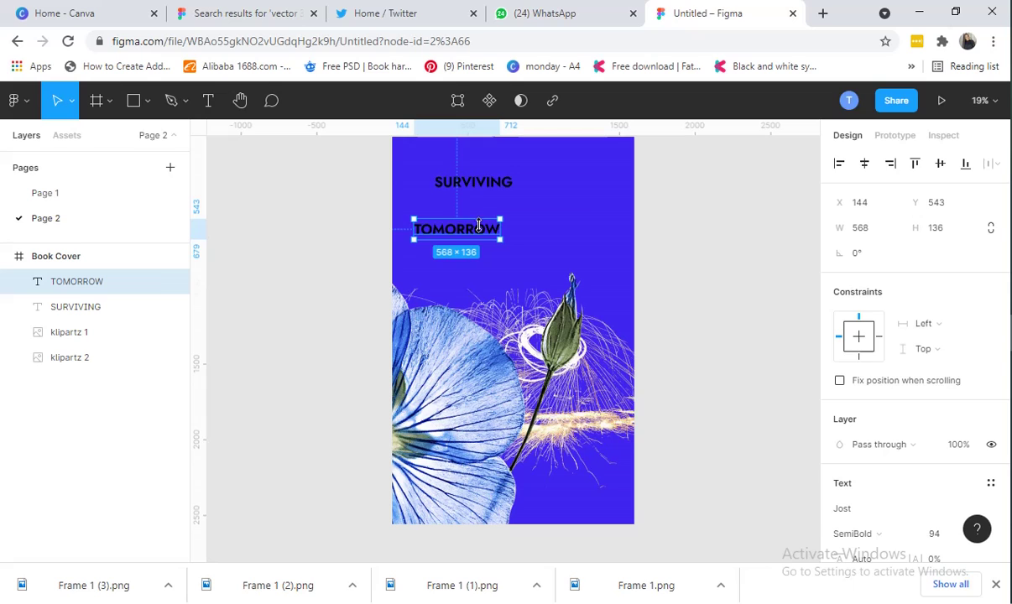
left_click_drag(478, 239, 515, 219)
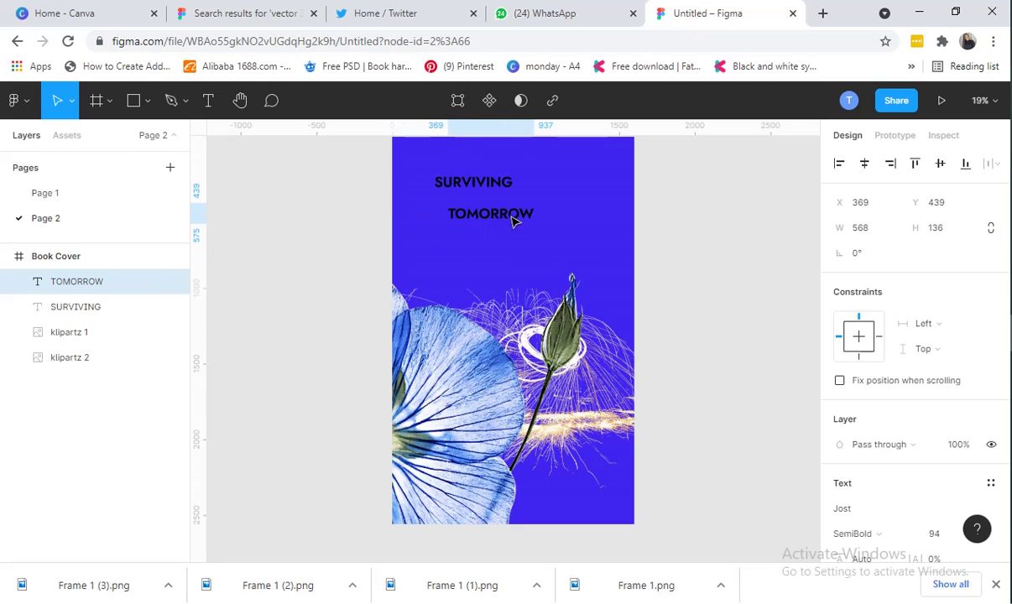
left_click(45, 193)
left_click(684, 215)
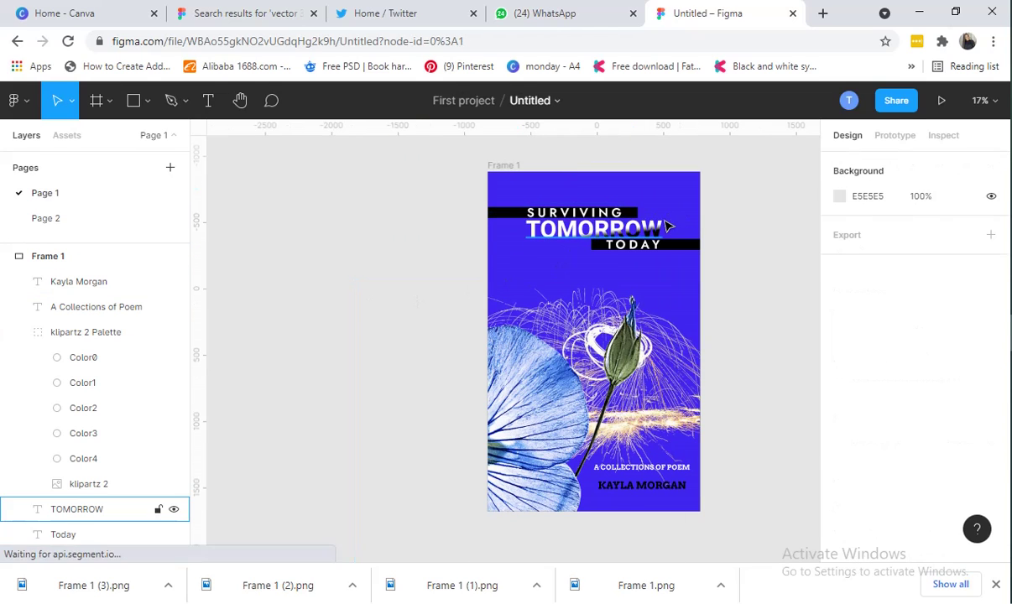
left_click(664, 228)
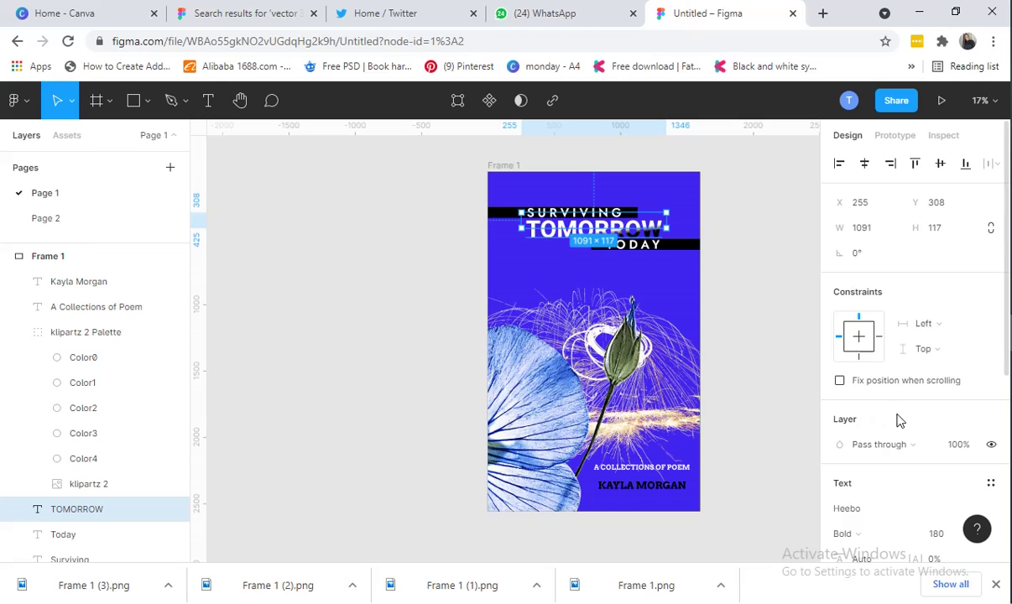
scroll(896, 417, "down", 2)
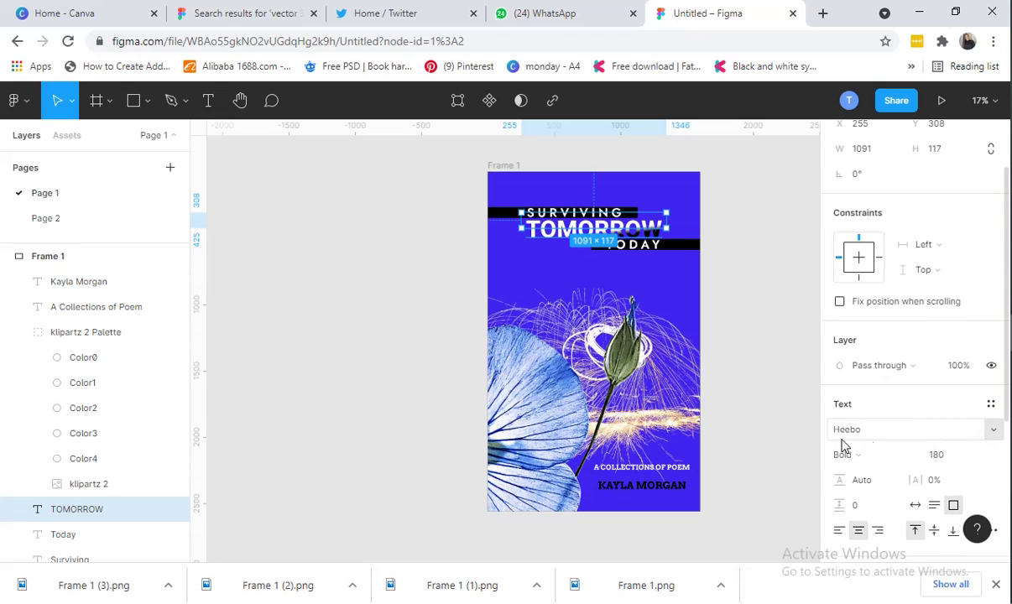
scroll(844, 445, "down", 4)
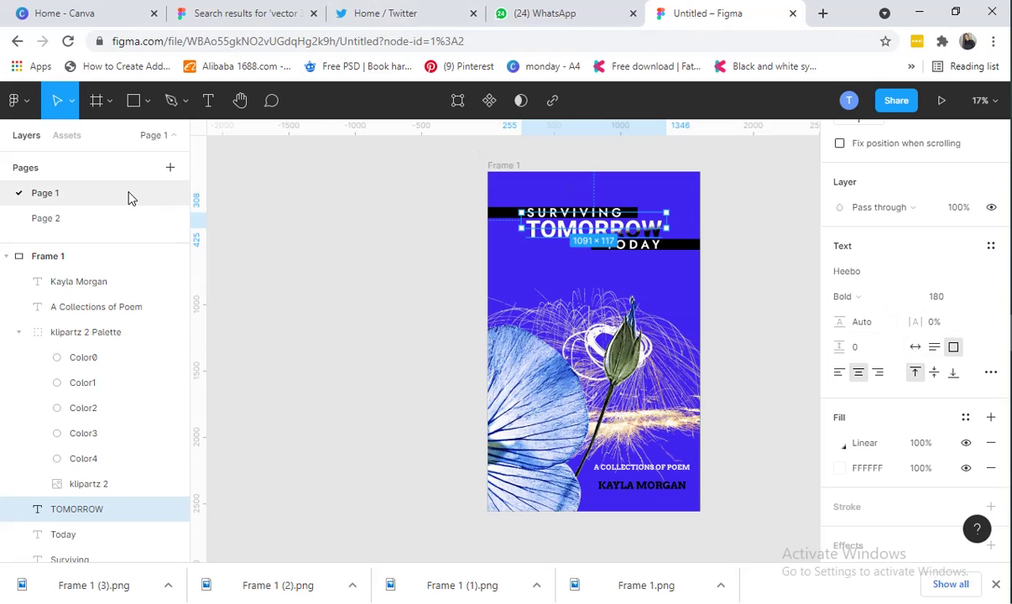
left_click(81, 219)
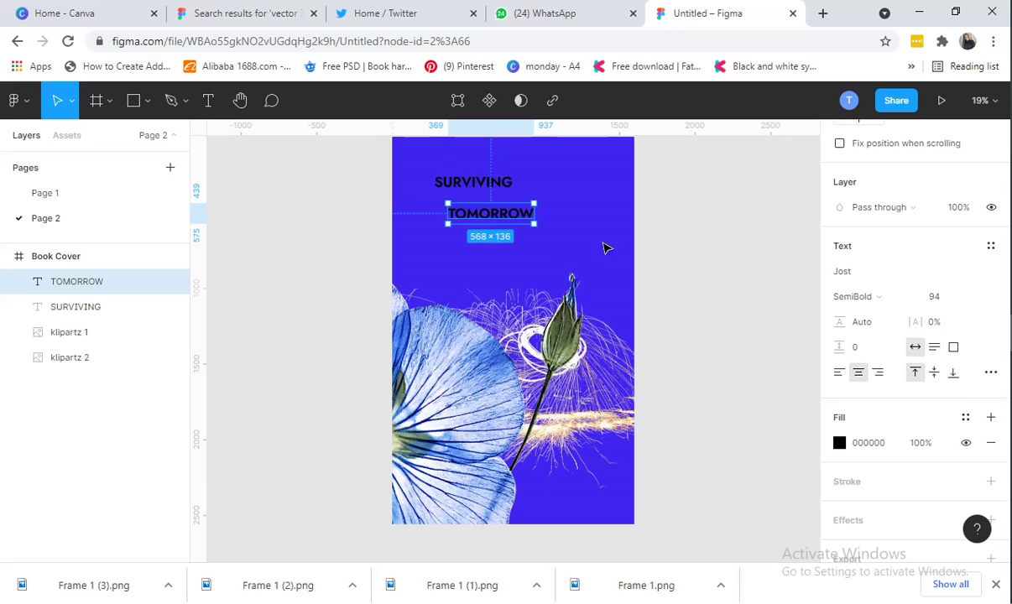
Switch TOMORROW's font family to Heebo
left_click(869, 272)
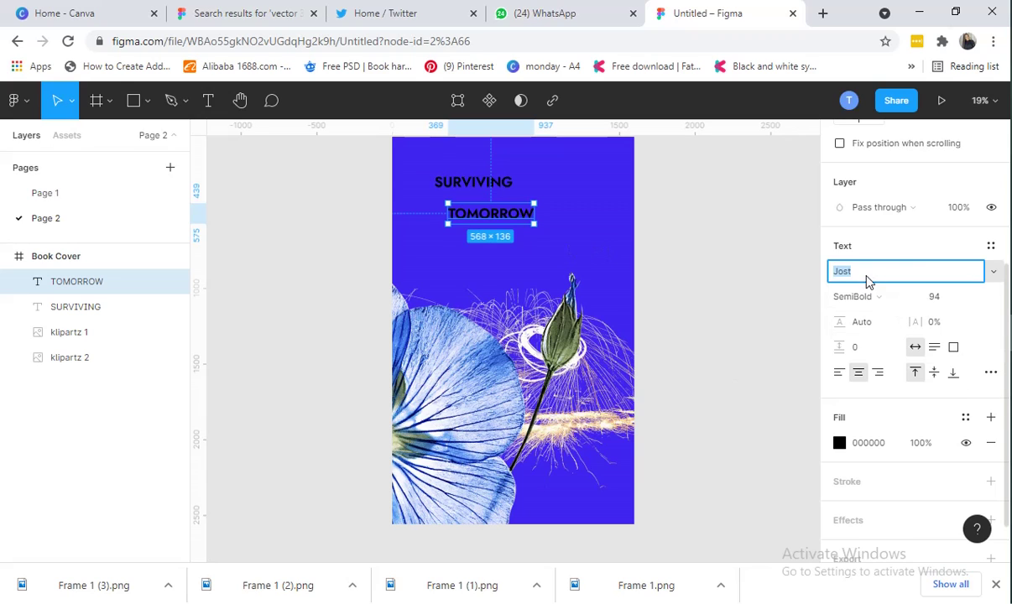
left_click(992, 273)
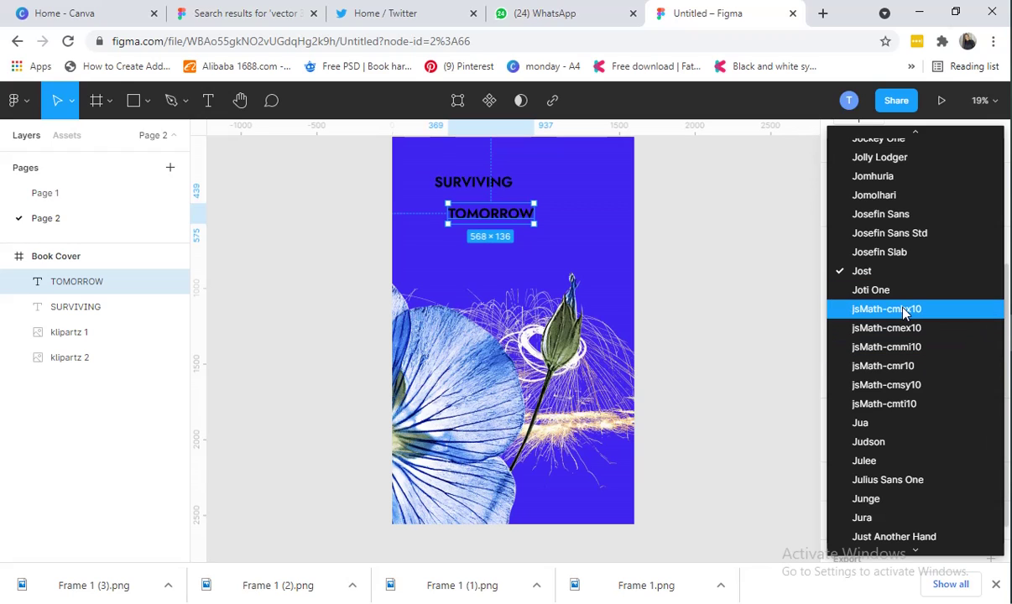
key("h")
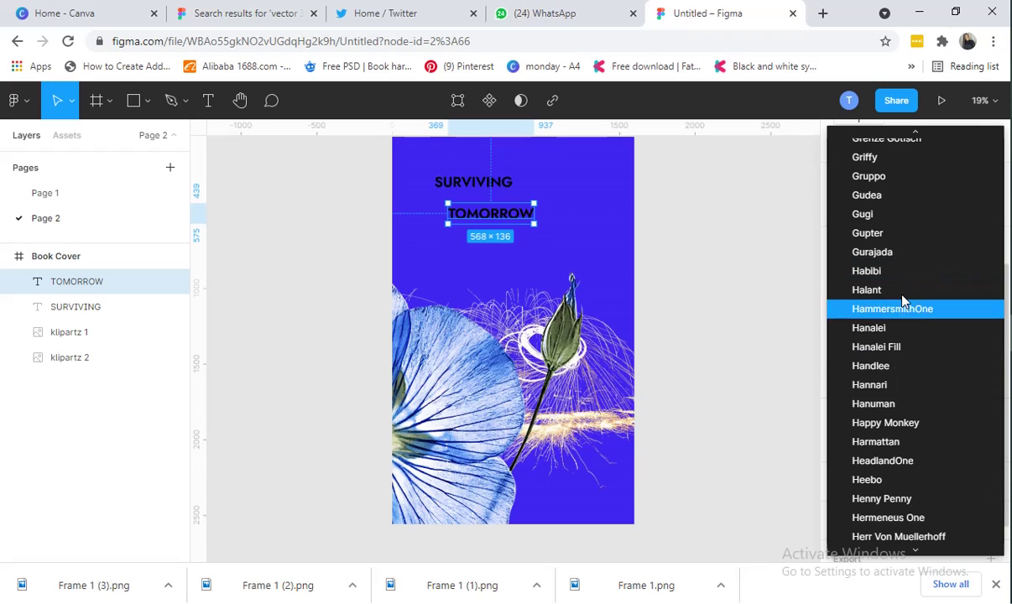
left_click(926, 480)
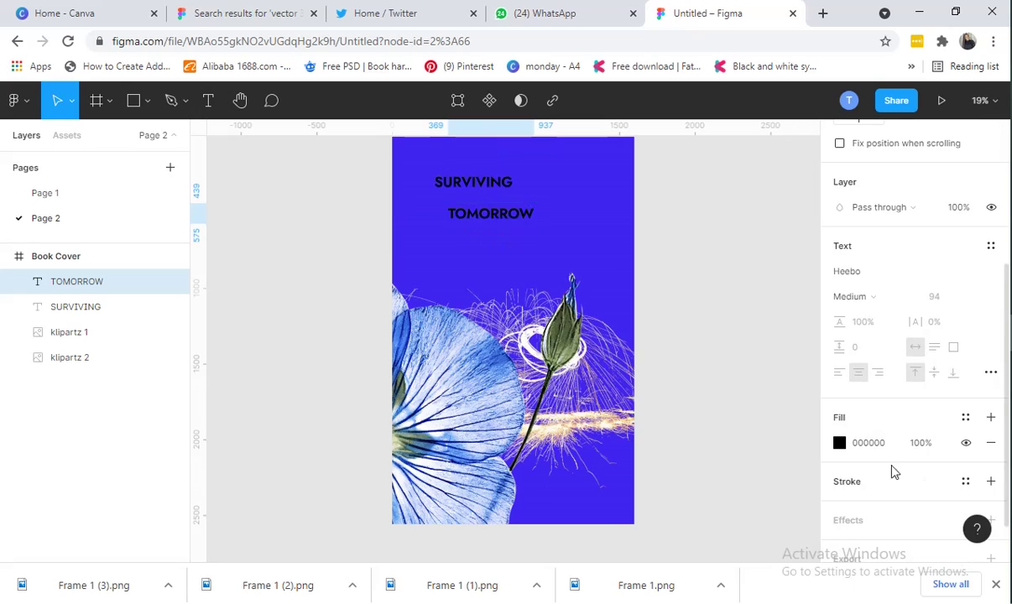
Set TOMORROW to font size 180 with Bold weight
left_click(936, 301)
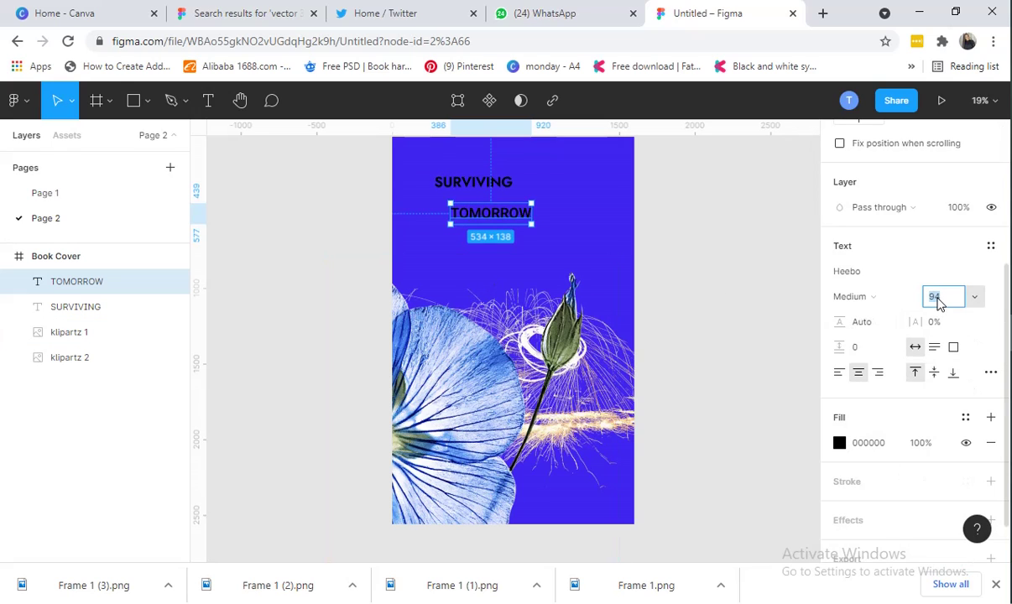
key("Up")
key("Up")
key("Up")
key("Up")
key("Up")
key("Up")
key("Up")
key("Up")
key("Up")
key("Up")
key("Up")
key("Up")
key("Up")
key("Up")
key("Up")
key("Up")
key("Up")
key("Up")
key("Up")
key("Up")
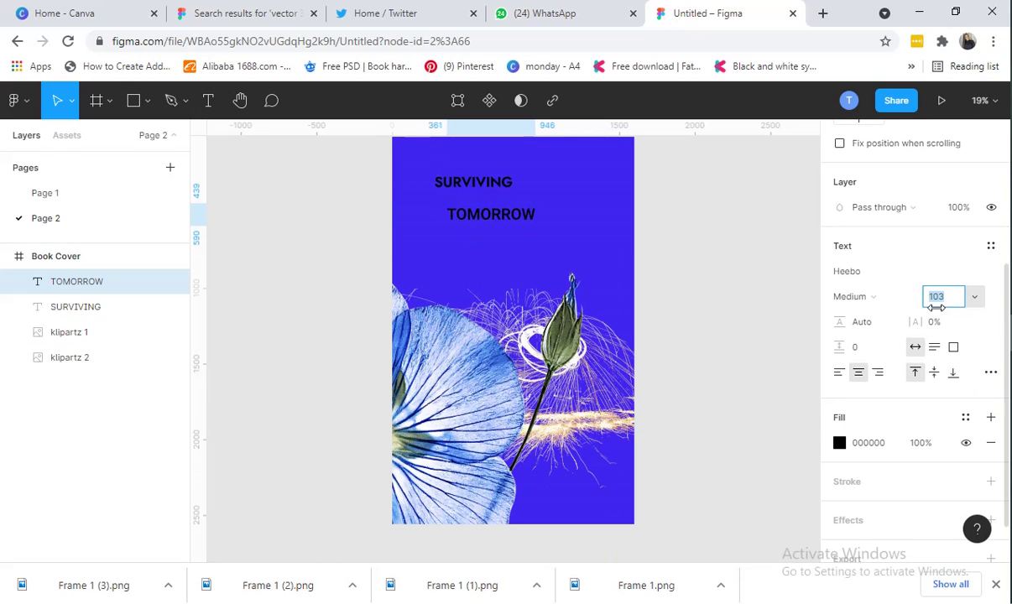
key("Up")
key("Up")
key("Up")
key("Up")
key("Up")
key("Up")
key("Up")
key("Up")
key("Up")
key("Up")
key("Up")
key("Up")
key("Up")
key("Up")
key("Up")
key("Up")
key("Up")
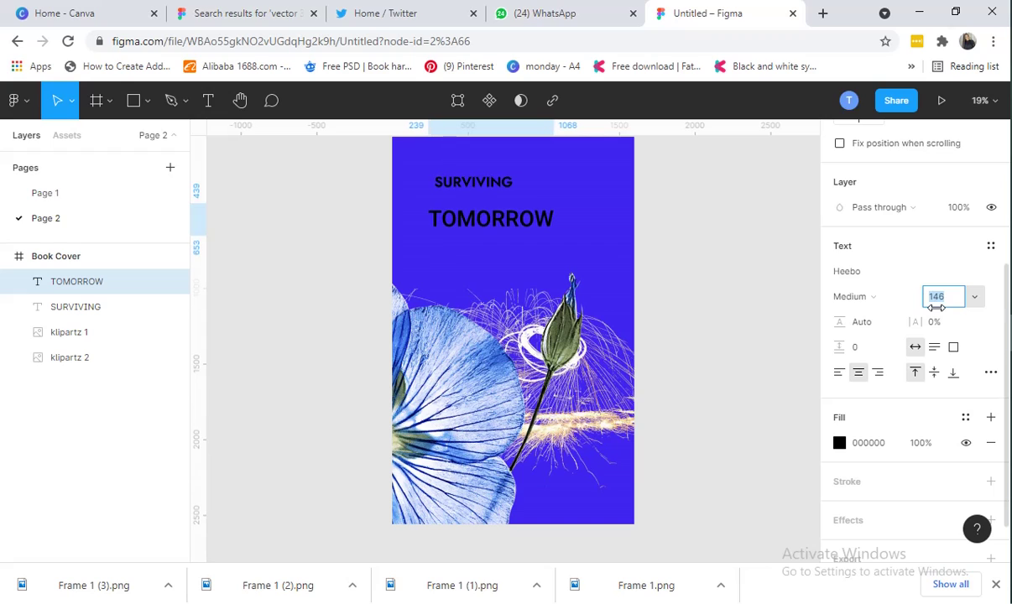
key("Up")
key("Up")
key("Up")
key("Up")
key("Up")
key("Up")
key("Up")
key("Up")
key("Up")
key("Up")
key("Up")
key("Up")
key("Up")
key("Up")
key("Up")
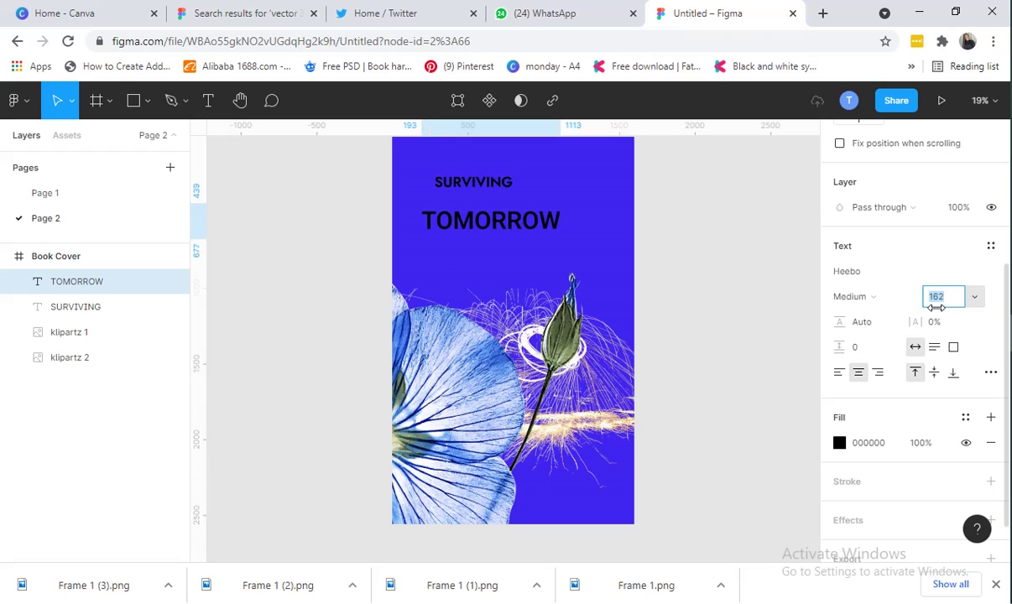
key("Up")
key("Up")
key("Up")
key("Up")
key("Up")
key("Up")
key("Up")
key("Up")
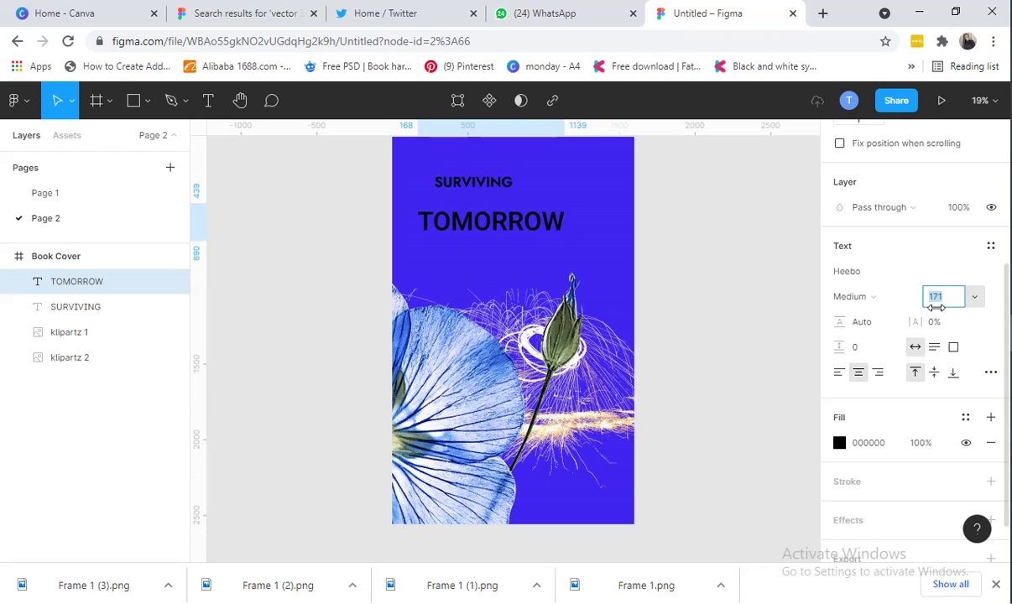
key("Up")
key("Up")
key("Up")
key("Up")
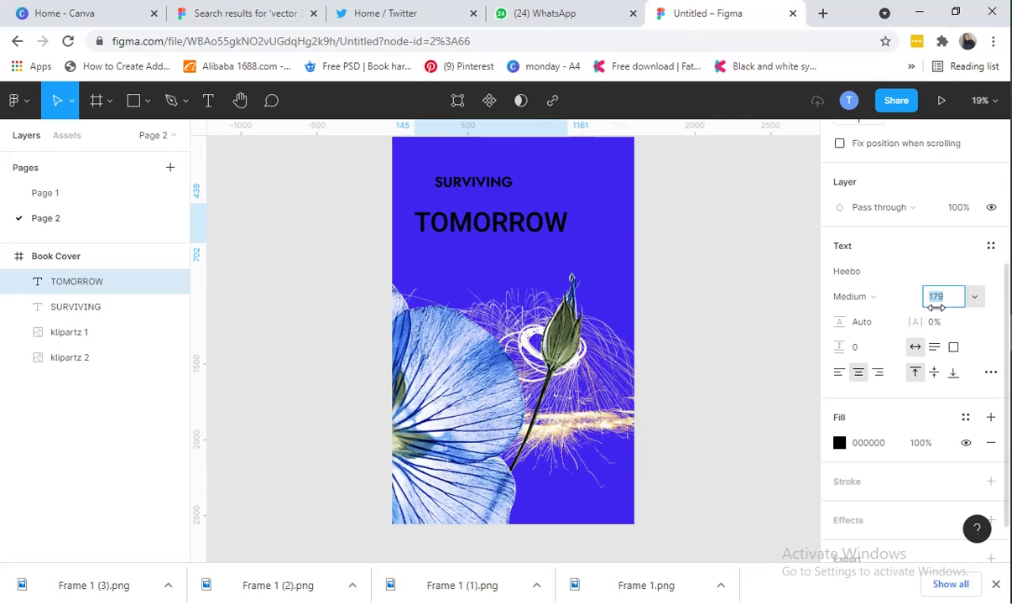
key("Down")
left_click(864, 297)
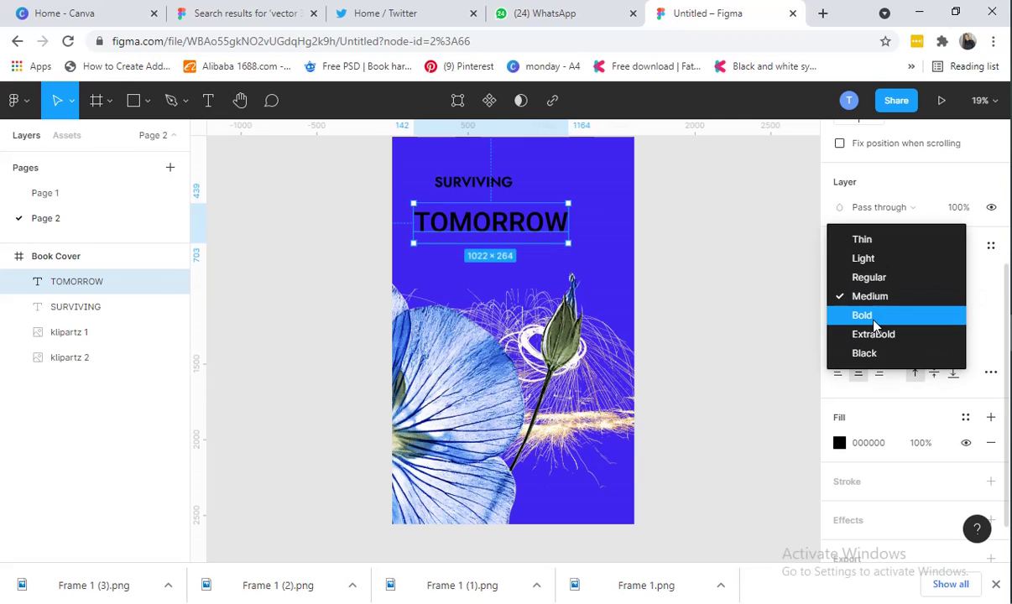
left_click(873, 323)
Position TOMORROW tight beneath SURVIVING near the top of the cover
left_click_drag(469, 206, 523, 200)
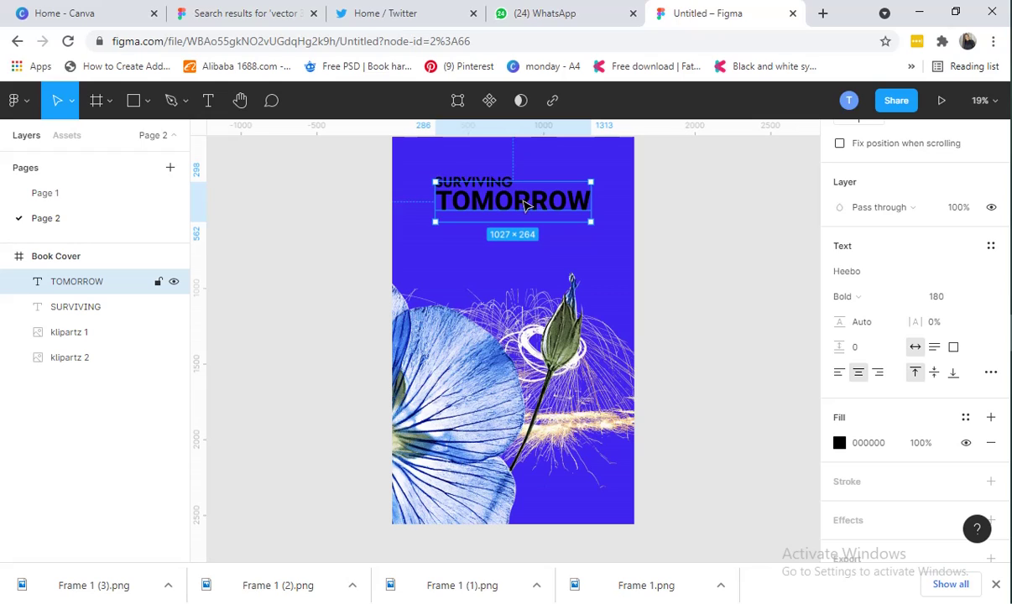
left_click_drag(524, 205, 524, 206)
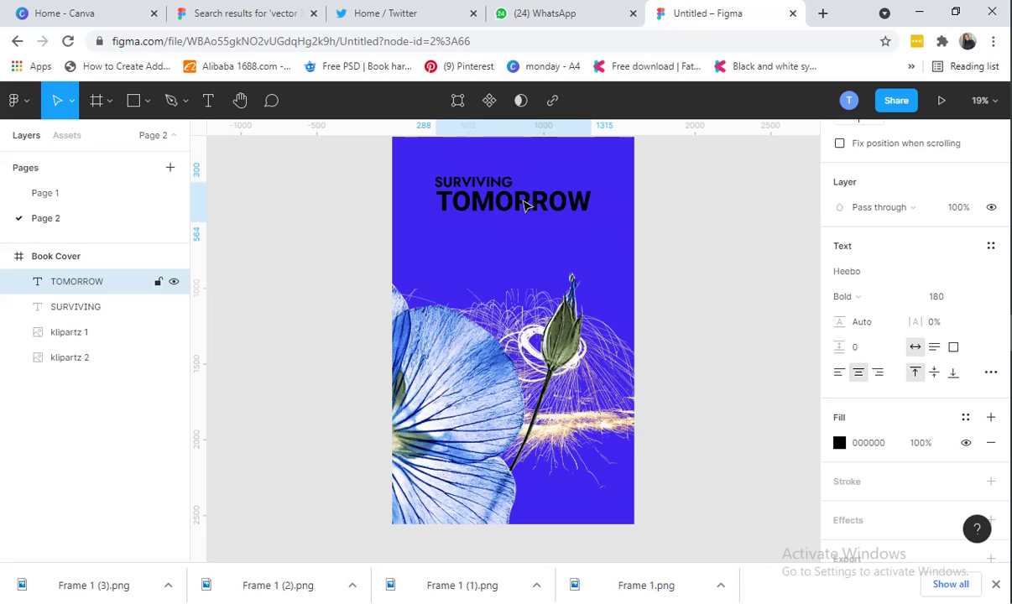
left_click_drag(525, 205, 524, 206)
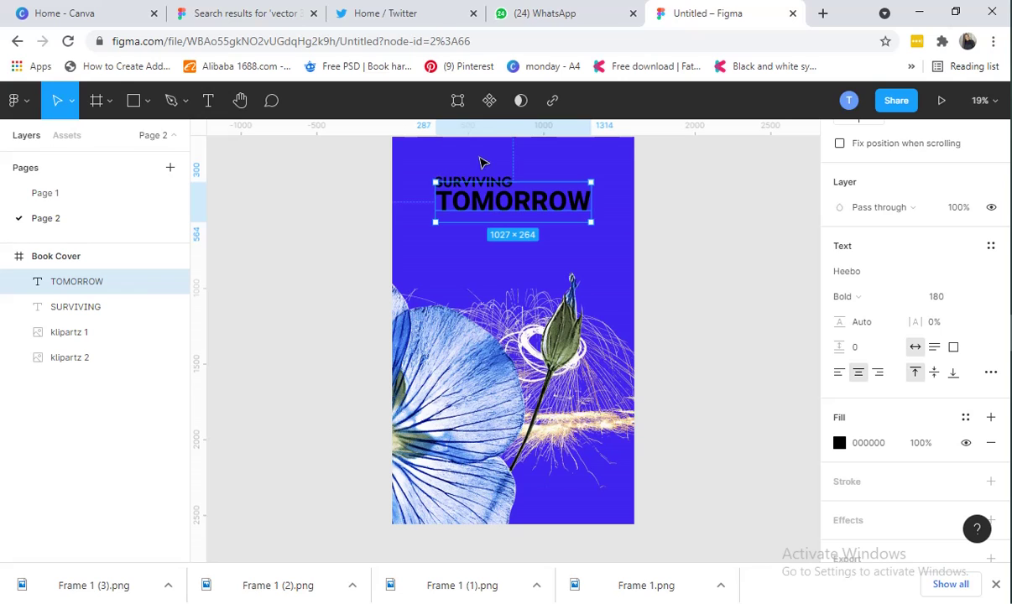
scroll(746, 482, "up", 1)
Duplicate the SURVIVING text and drag the copy below TOMORROW
left_click(698, 320)
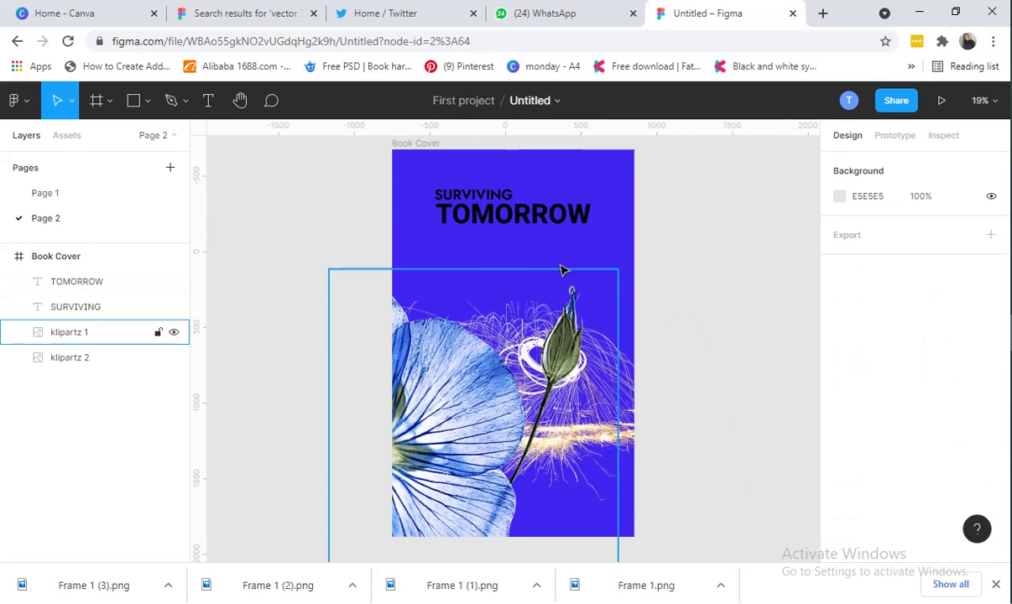
left_click(441, 194)
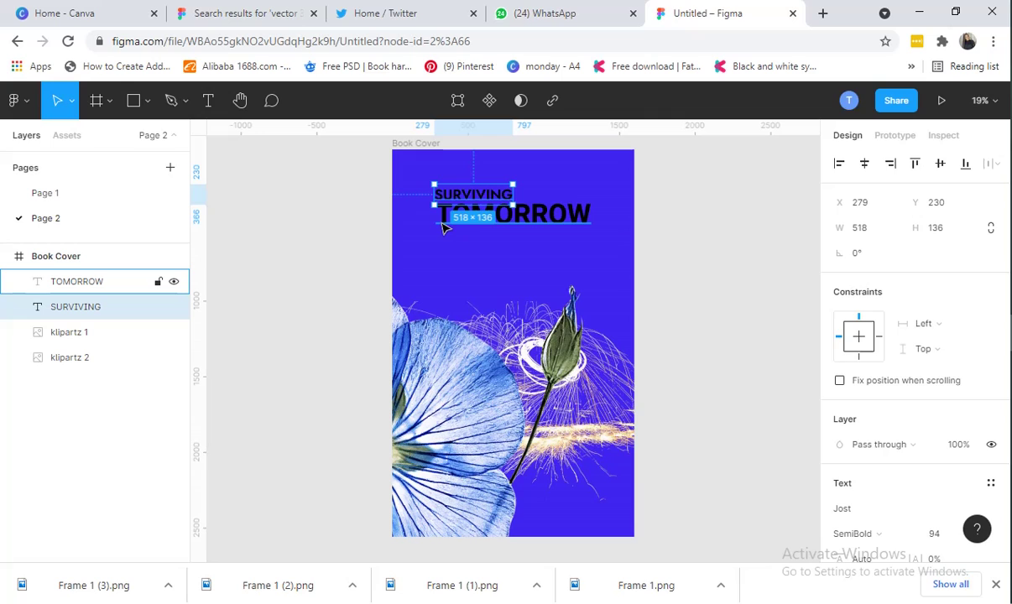
key("ctrl+d")
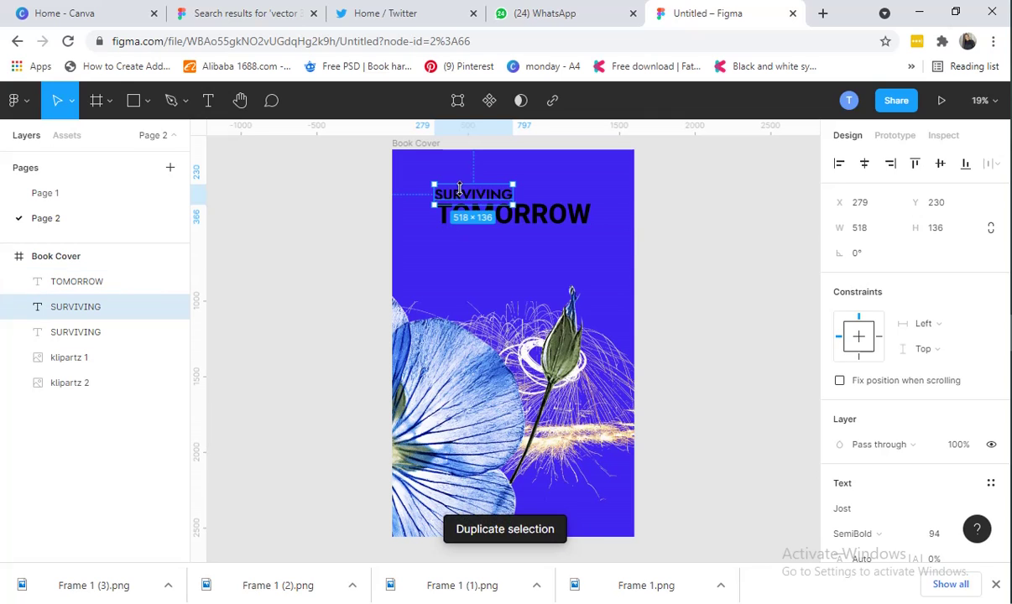
left_click_drag(466, 202, 541, 235)
Undo the stray move and place the SURVIVING copy below TOMORROW
left_click(531, 211)
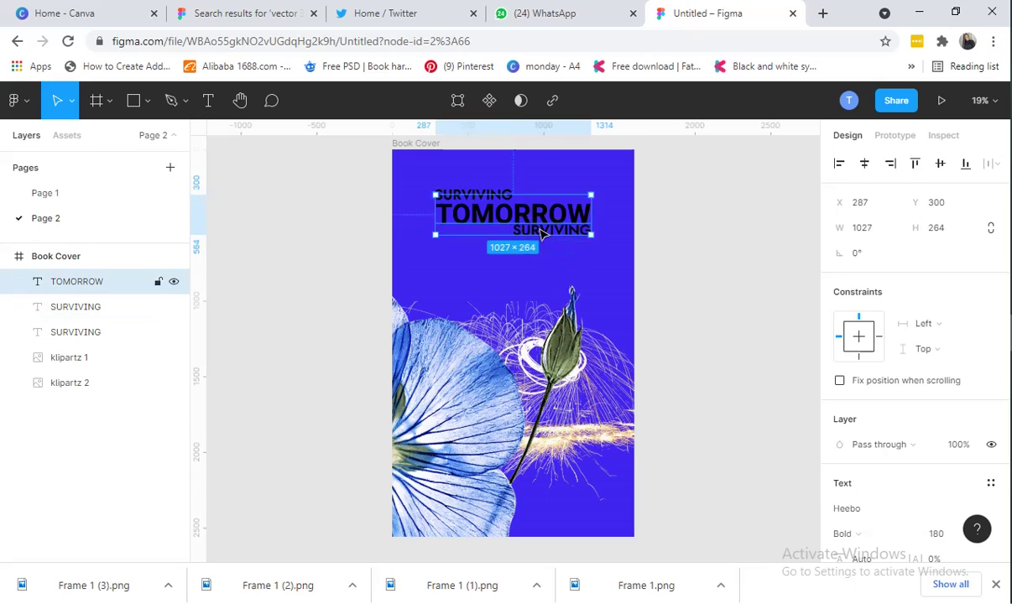
double_click(530, 210)
left_click(530, 208)
key("Escape")
left_click(576, 244)
left_click(569, 235)
left_click(610, 246)
key("Tab")
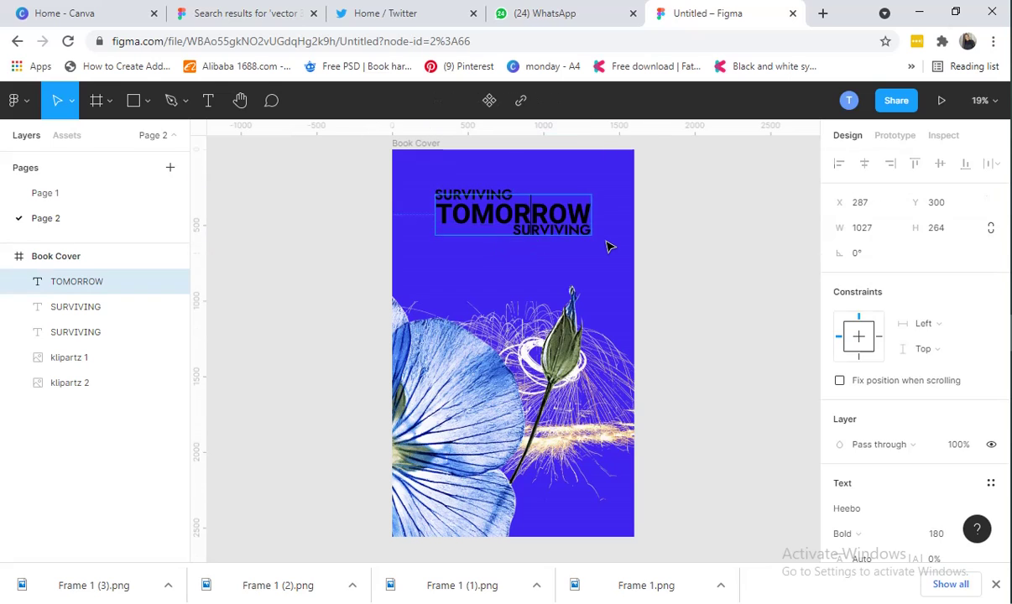
key("Tab")
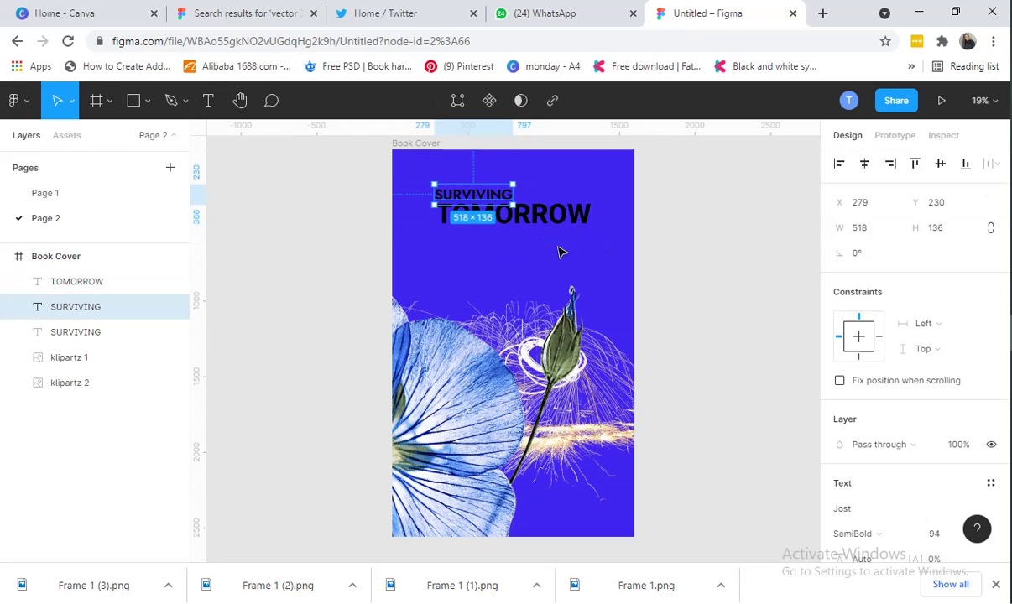
left_click_drag(480, 197, 482, 267)
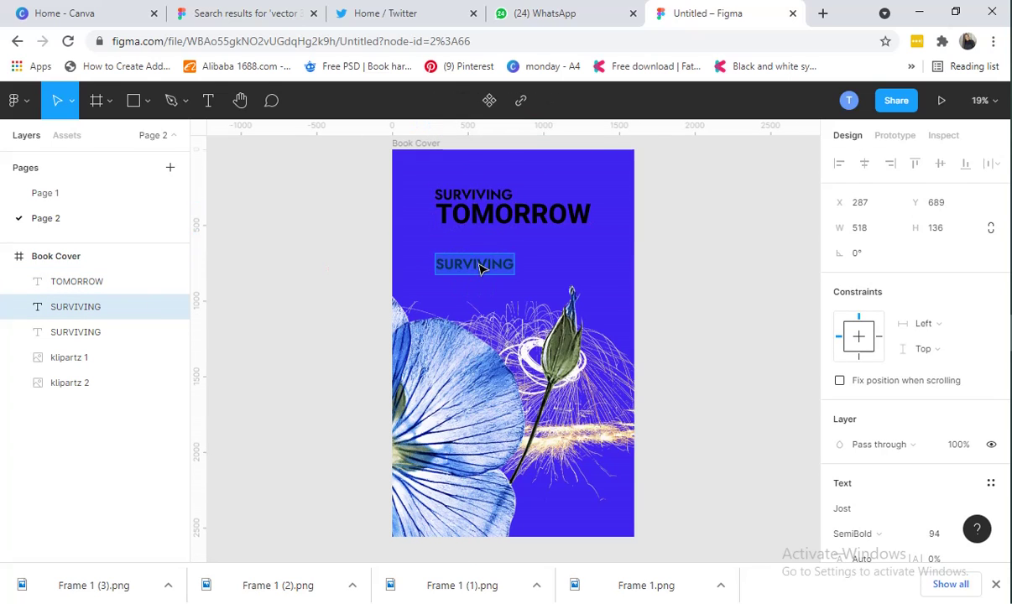
Retype the copied text as TODAY
type("Toad")
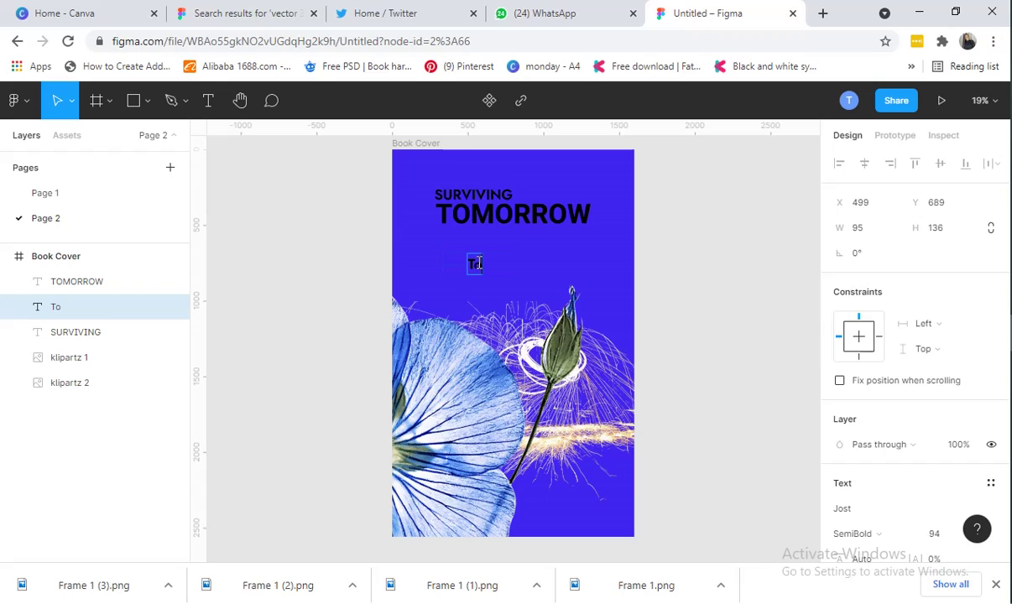
key("BackSpace")
key("BackSpace")
key("BackSpace")
type("ODAY")
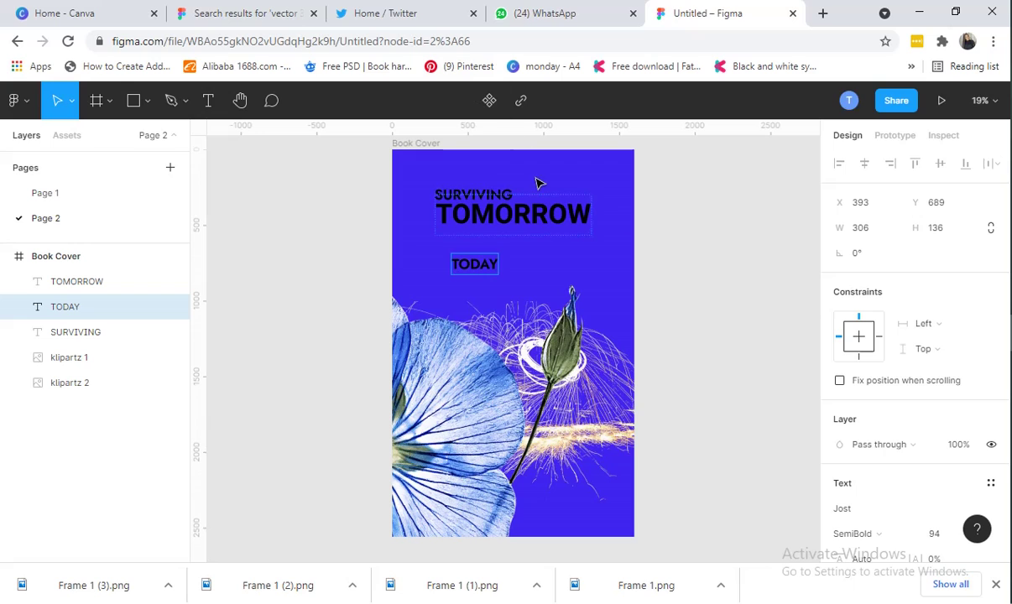
key("Escape")
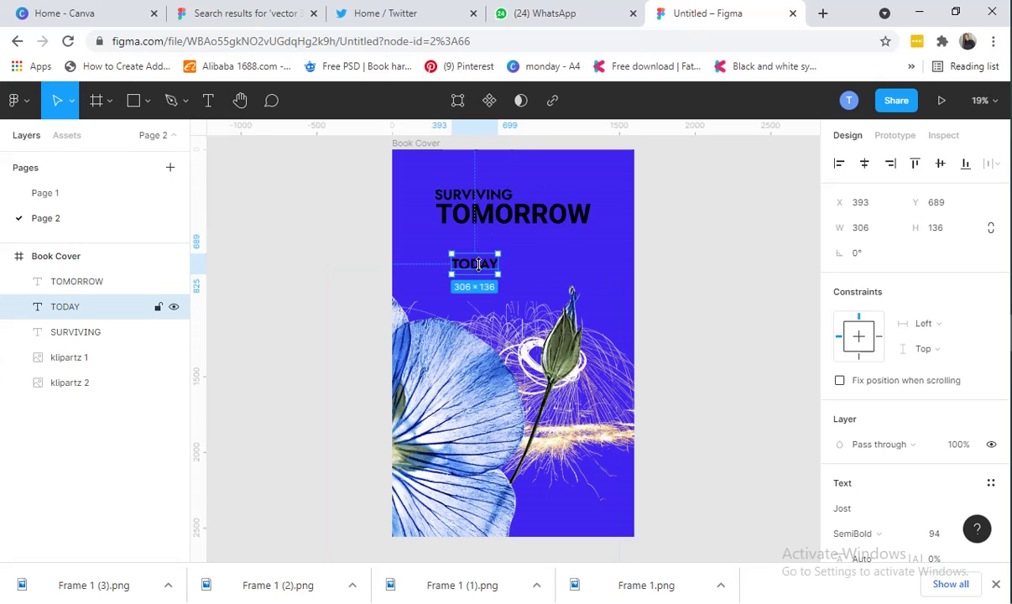
Move TODAY up under TOMORROW's right end, shifting TOMORROW aside temporarily
left_click_drag(483, 258, 571, 238)
left_click(597, 239)
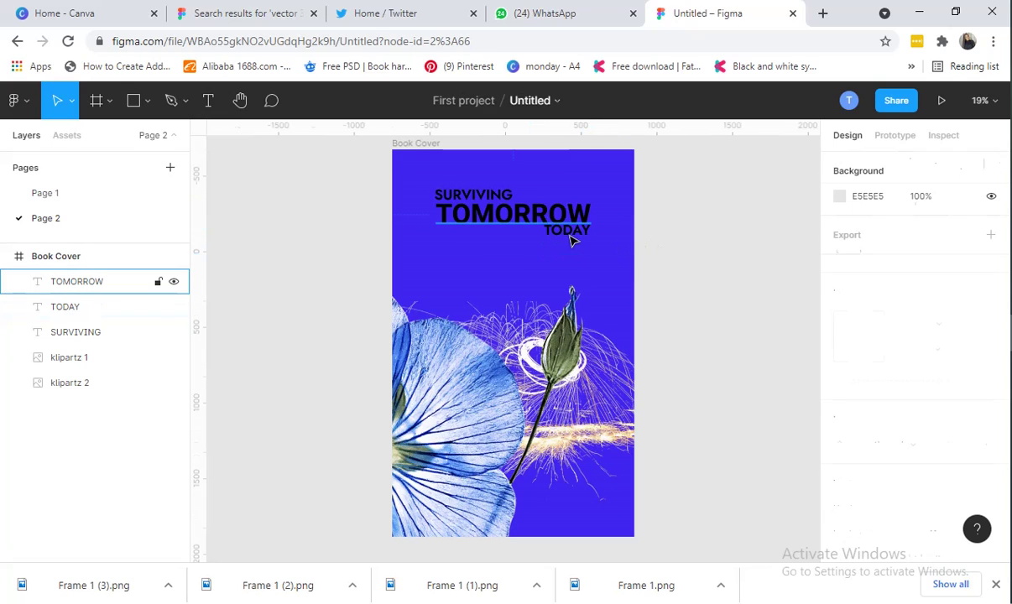
left_click(571, 239)
left_click(639, 260)
left_click(587, 237)
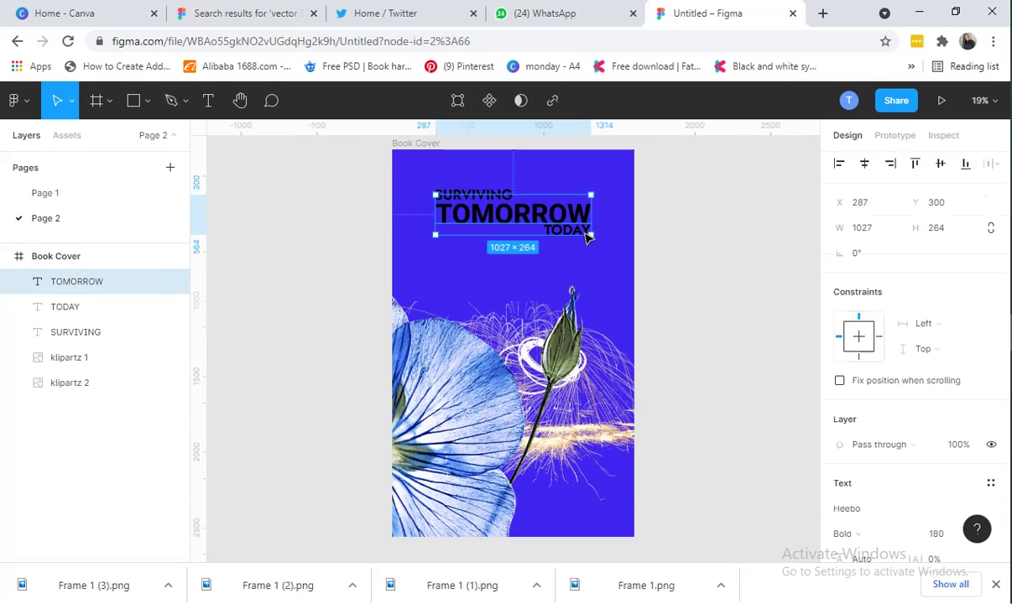
left_click_drag(527, 205, 529, 280)
left_click(570, 238)
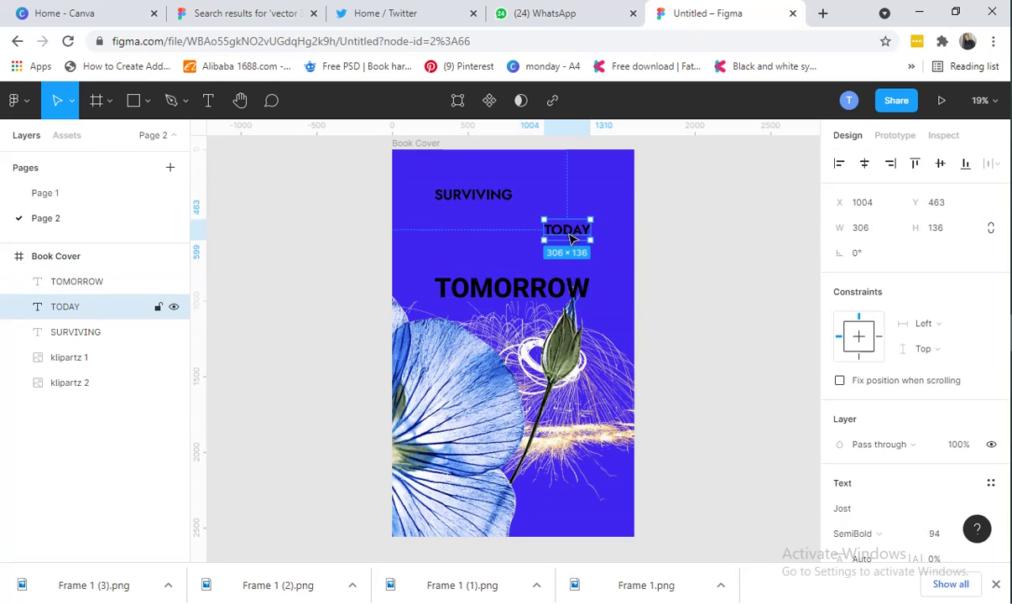
left_click_drag(570, 239, 569, 240)
Return TOMORROW beneath SURVIVING and nudge TODAY up to X 1004, Y 464
left_click_drag(531, 296, 530, 221)
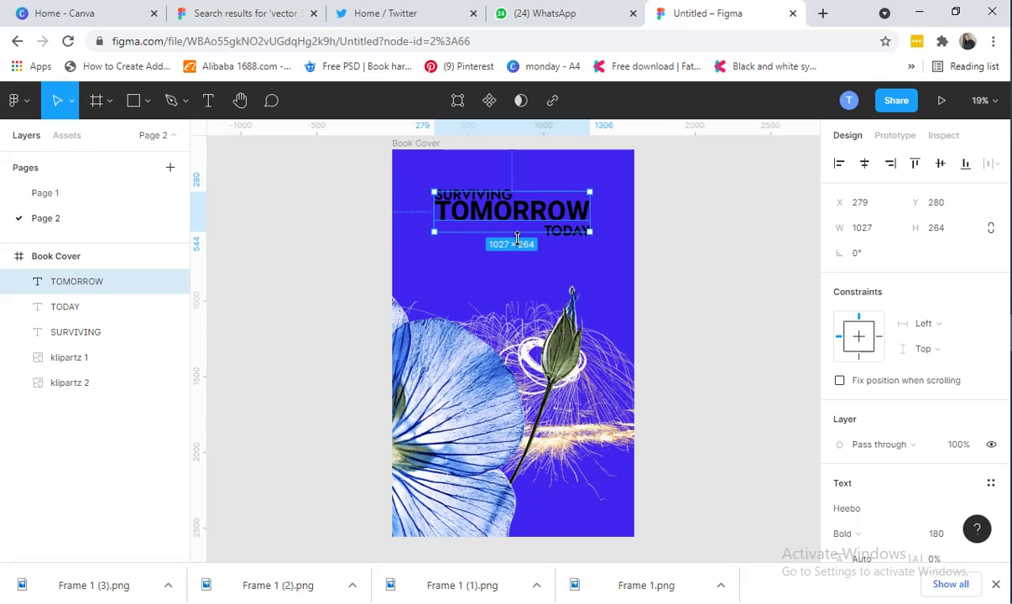
scroll(519, 245, "up", 5)
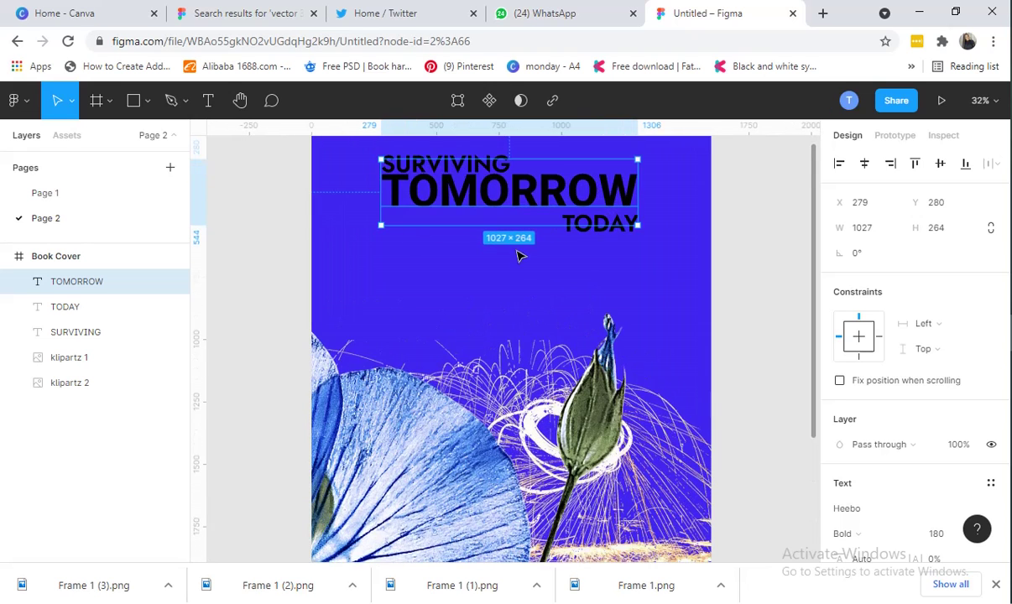
scroll(519, 245, "up", 1)
left_click_drag(472, 208, 495, 223)
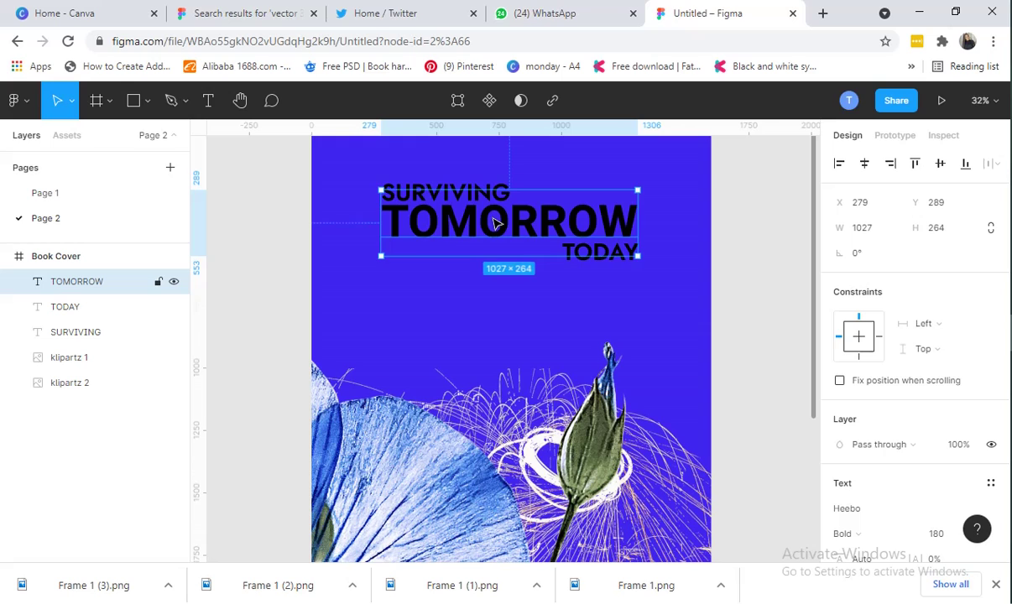
left_click(646, 258)
left_click(625, 260)
left_click(644, 272)
left_click(623, 262)
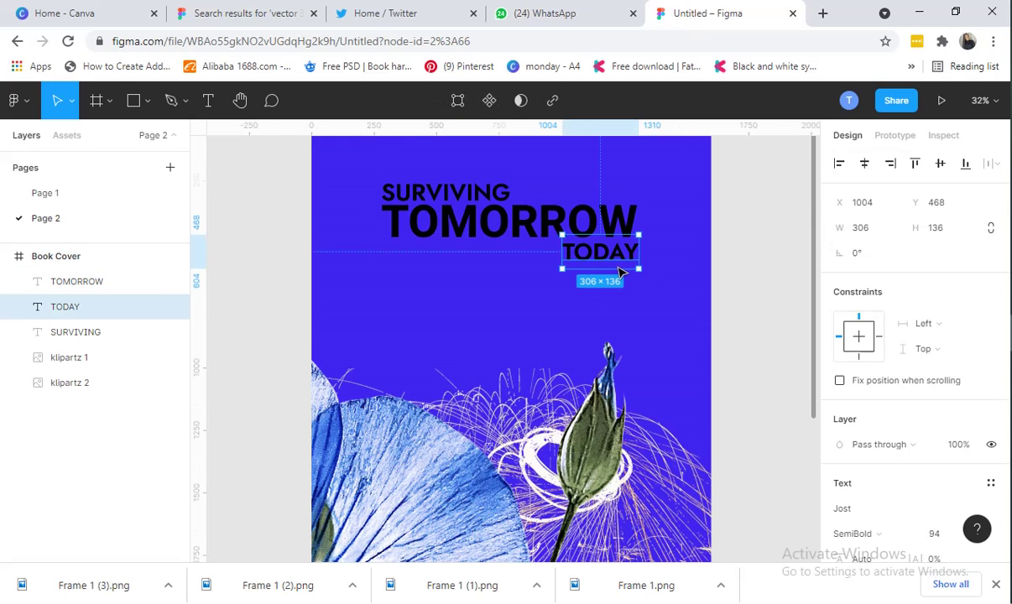
left_click_drag(621, 271, 615, 266)
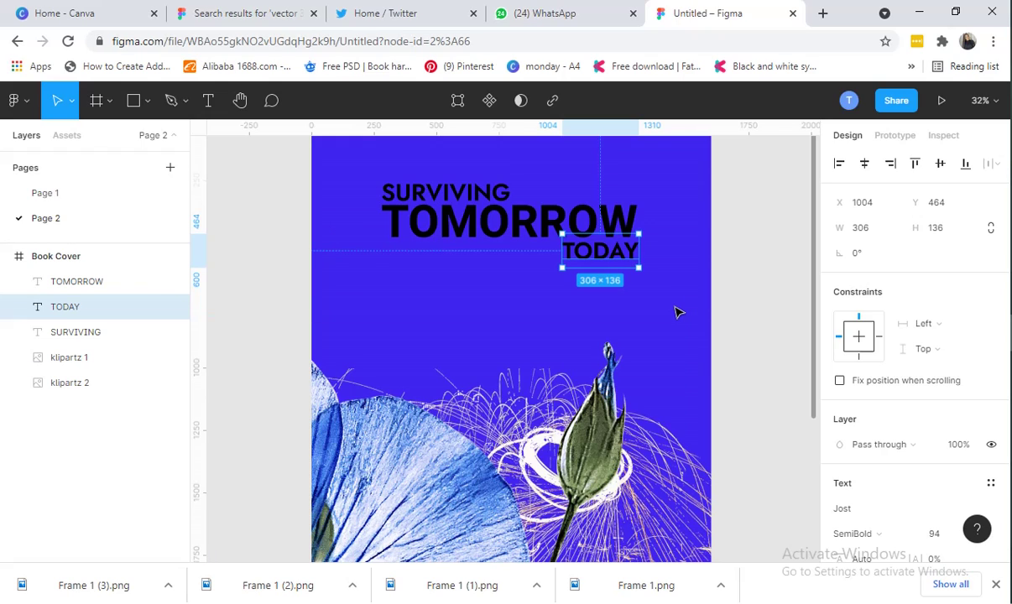
Inspect the black bars behind SURVIVING and TODAY on Page 1's reference, then return to the Book Cover
double_click(47, 195)
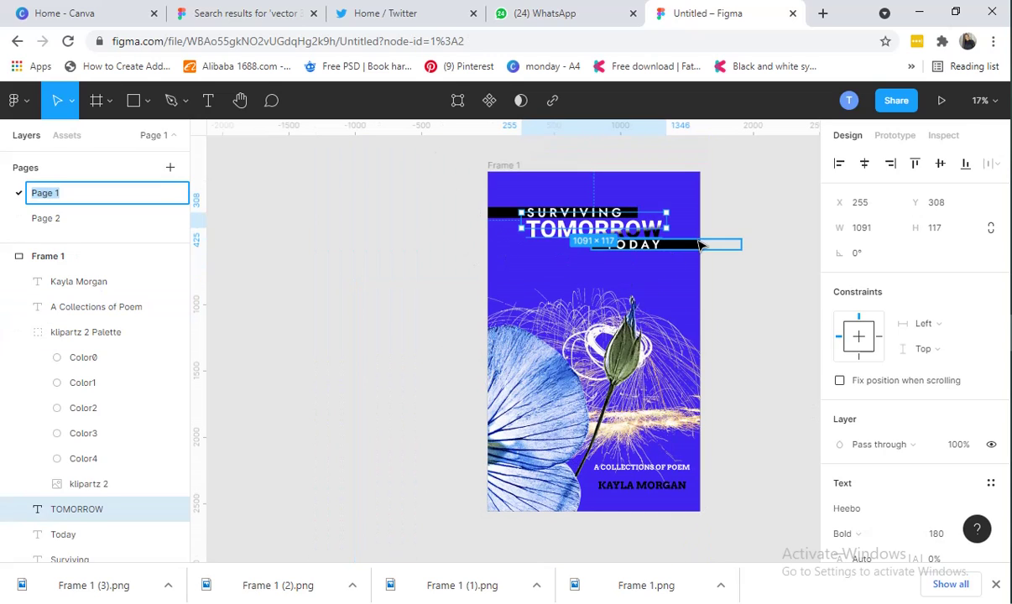
left_click(495, 213)
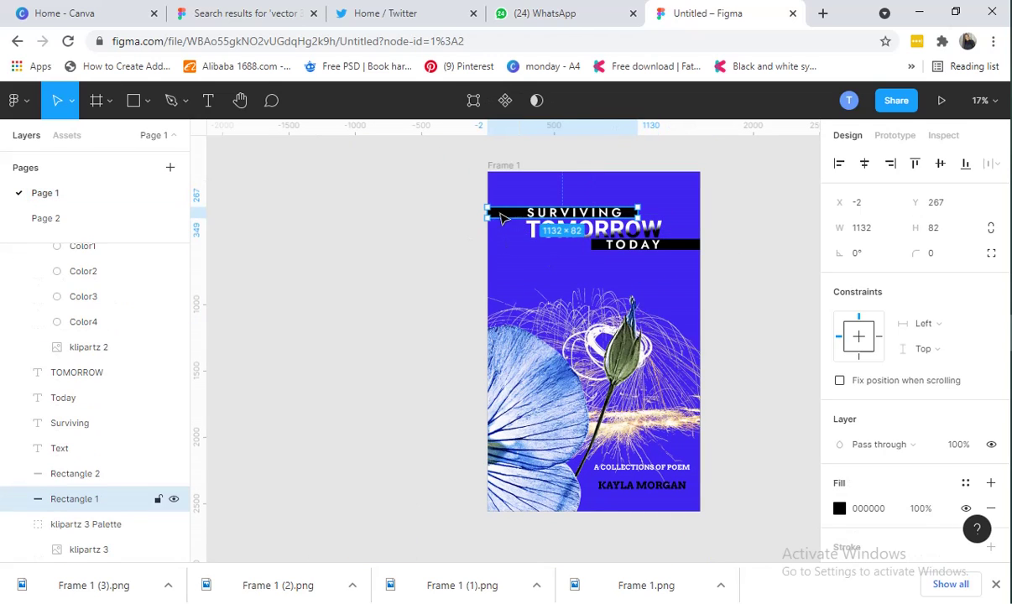
left_click(681, 248)
left_click(68, 222)
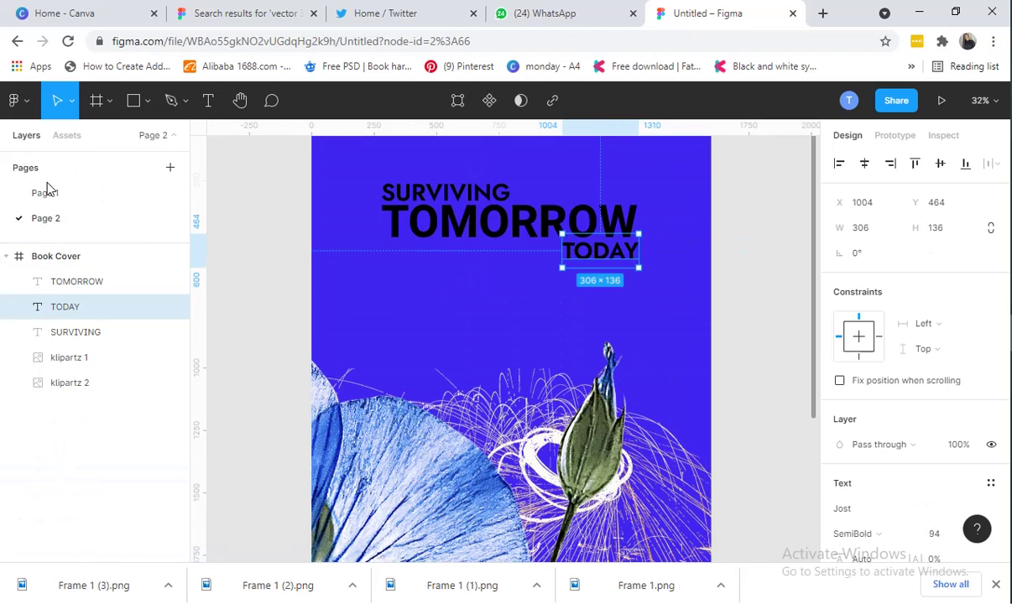
left_click(149, 103)
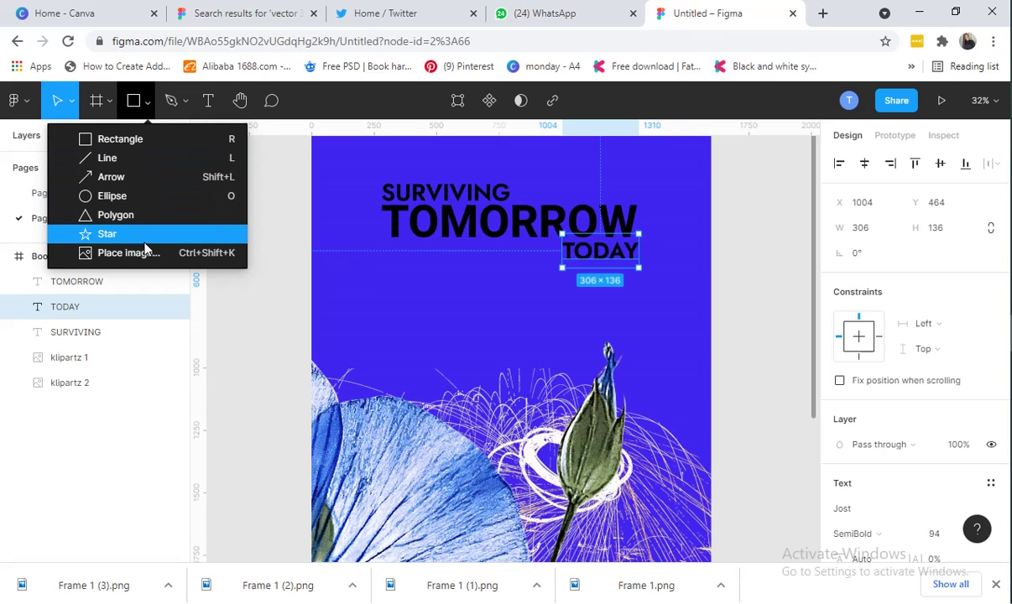
Draw a grey C4C4C4 rectangle, 899 × 76 at X 0, Y 260, over the SURVIVING line
left_click(138, 142)
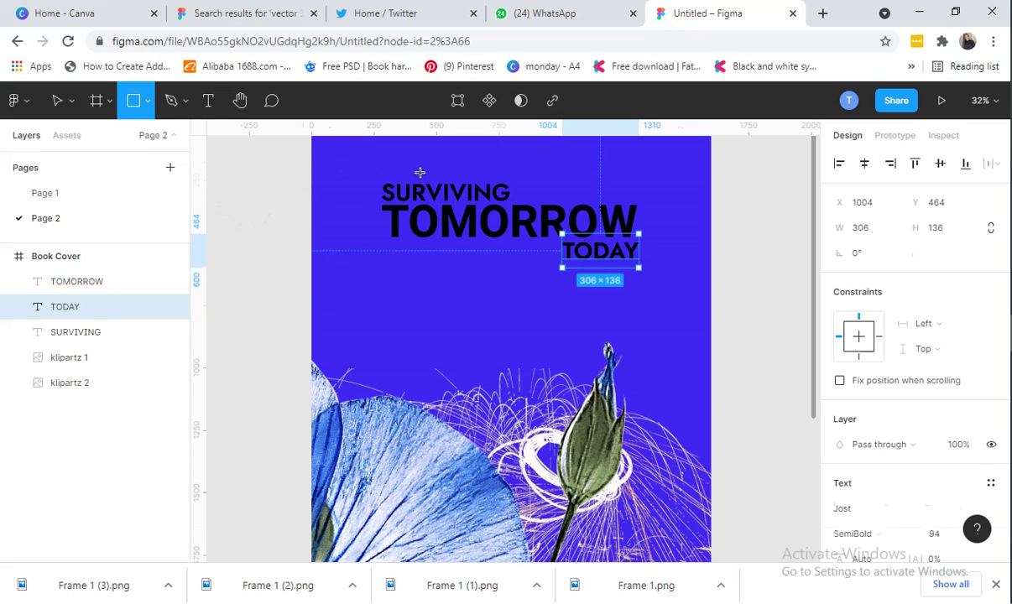
left_click_drag(311, 161, 527, 186)
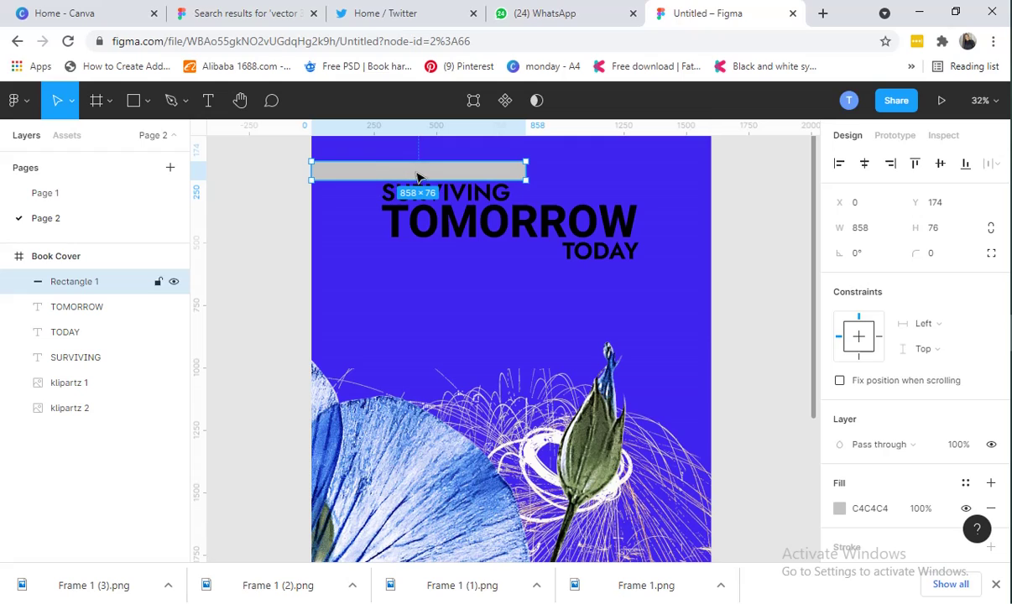
left_click_drag(363, 170, 370, 200)
left_click_drag(370, 199, 373, 198)
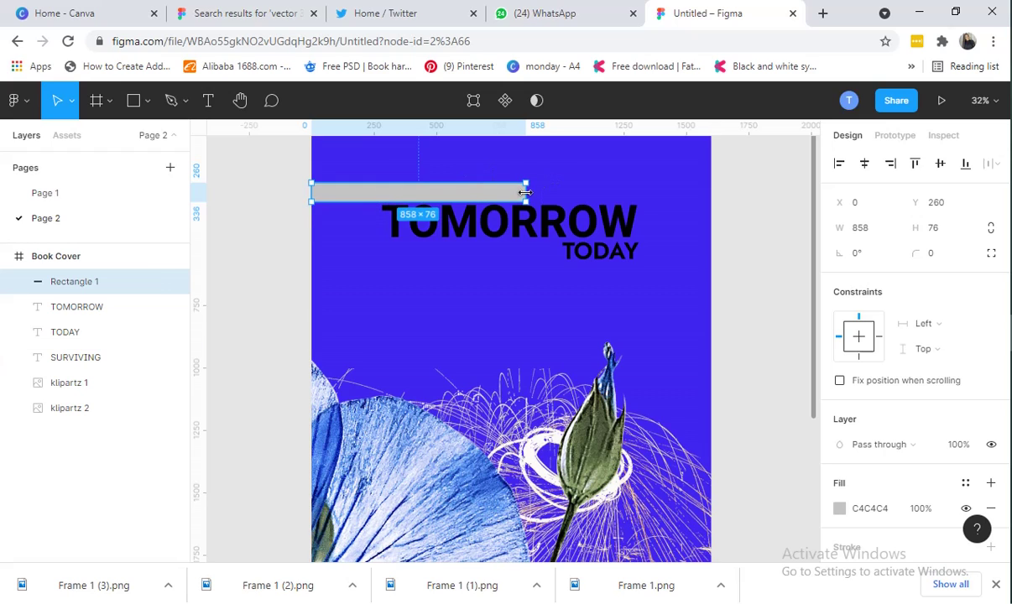
left_click_drag(526, 193, 536, 194)
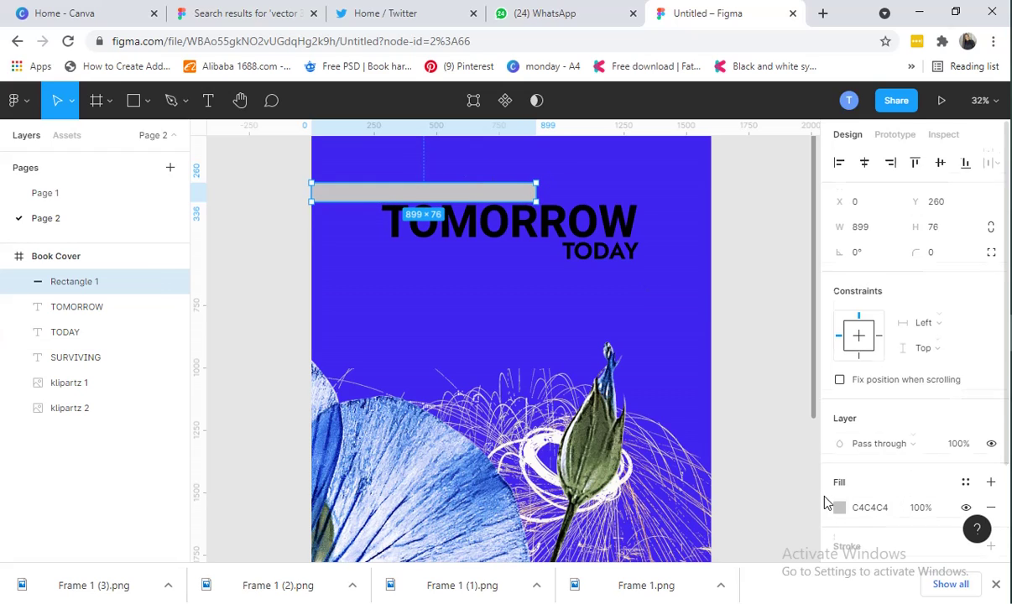
scroll(838, 464, "down", 2)
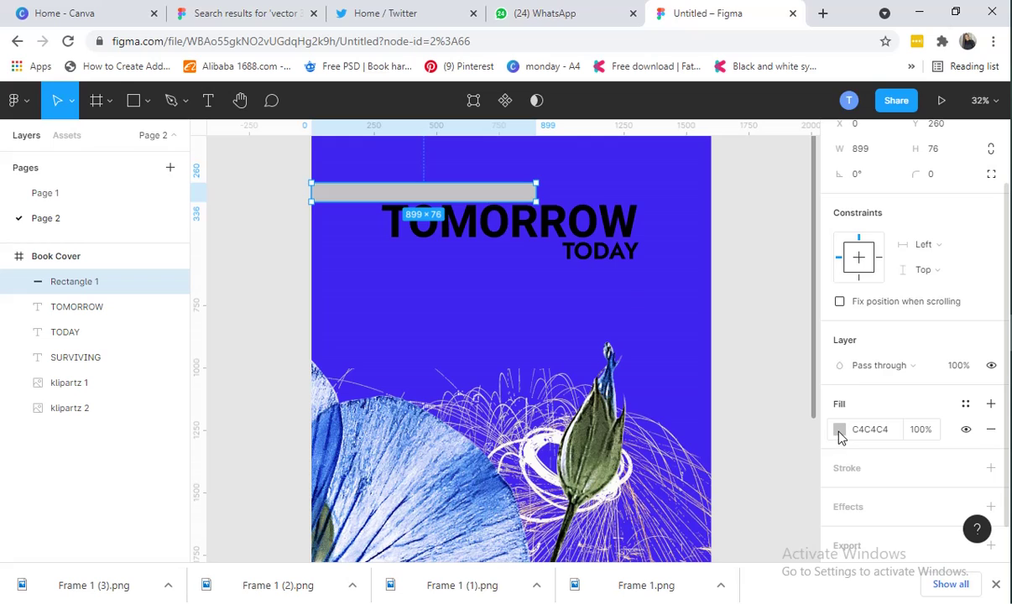
left_click(838, 431)
left_click(840, 433)
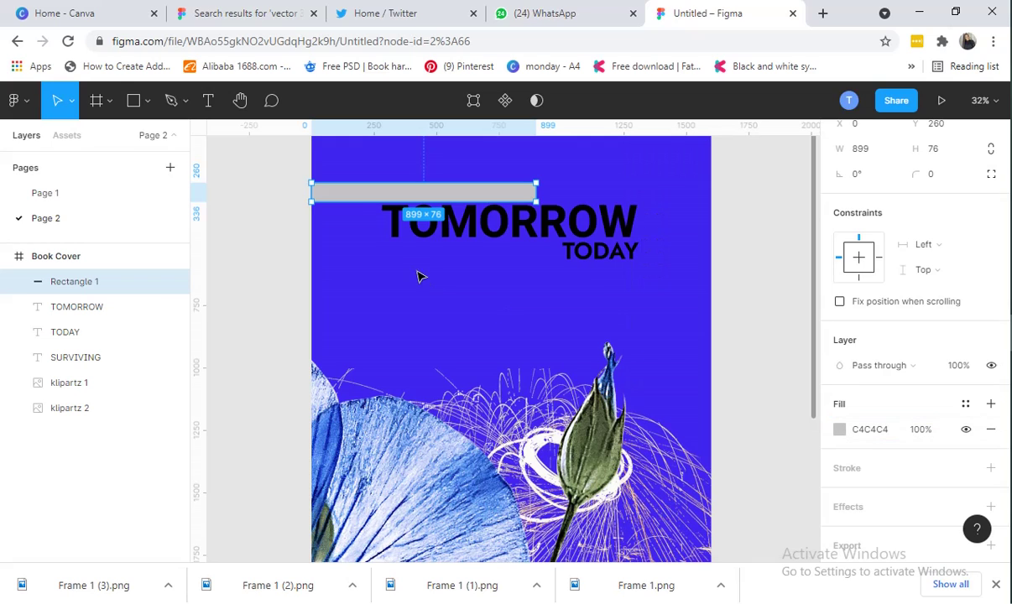
Send the grey bar behind all other layers so SURVIVING shows on top
right_click(363, 198)
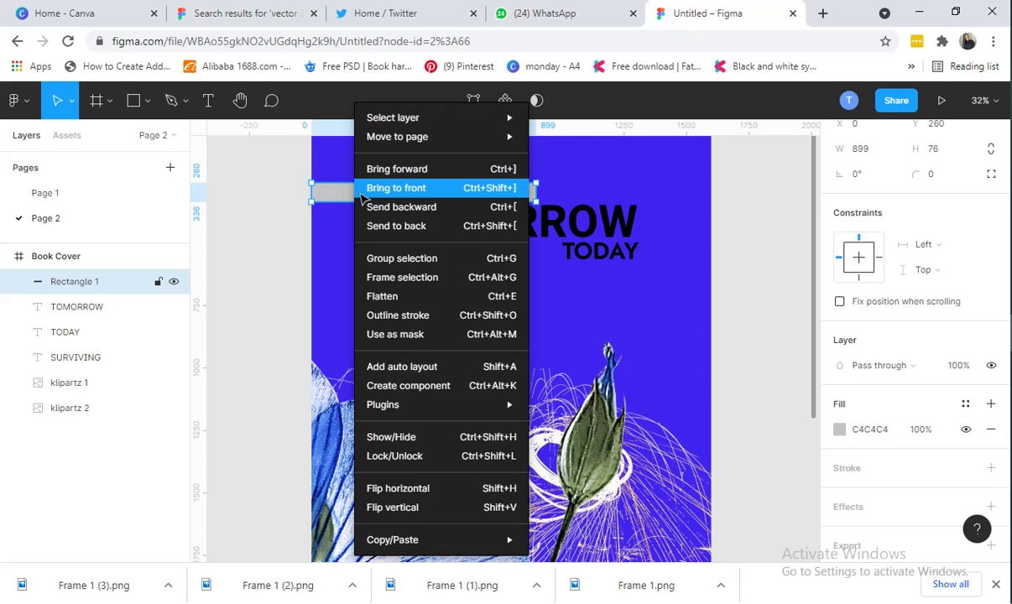
left_click(408, 208)
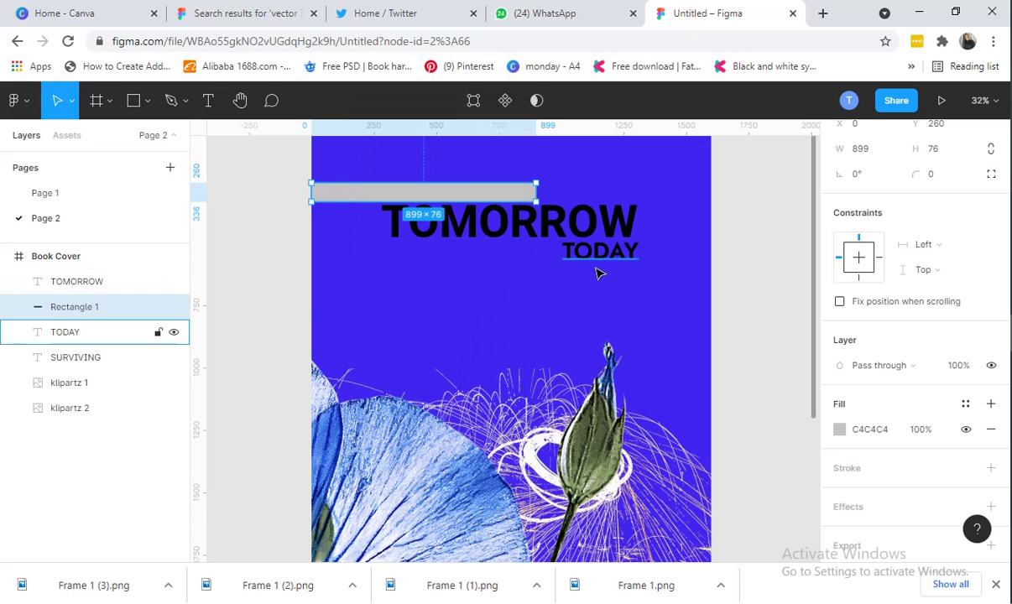
left_click(663, 249)
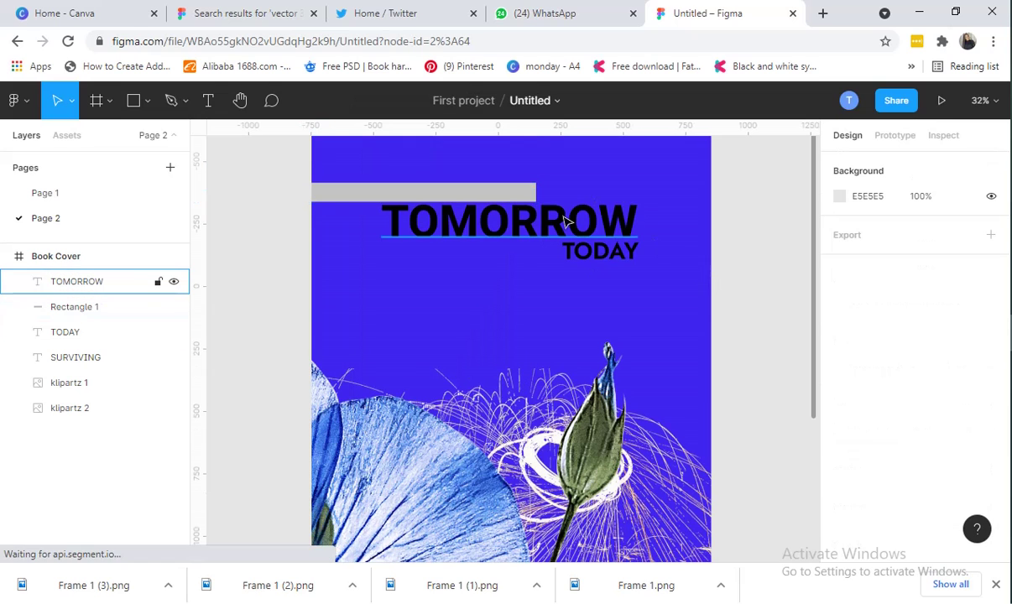
left_click(400, 201)
right_click(367, 197)
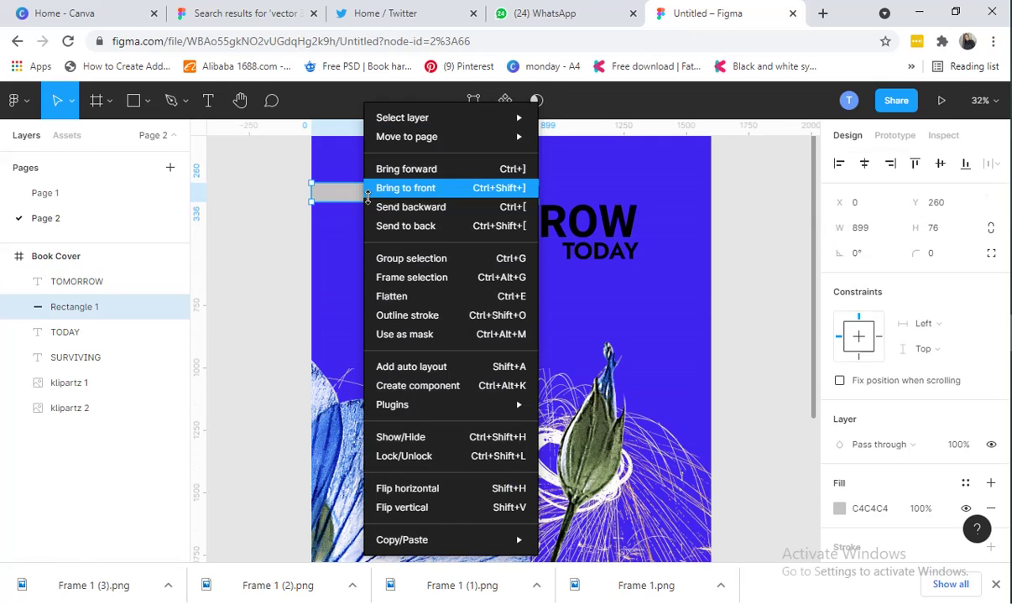
left_click(424, 206)
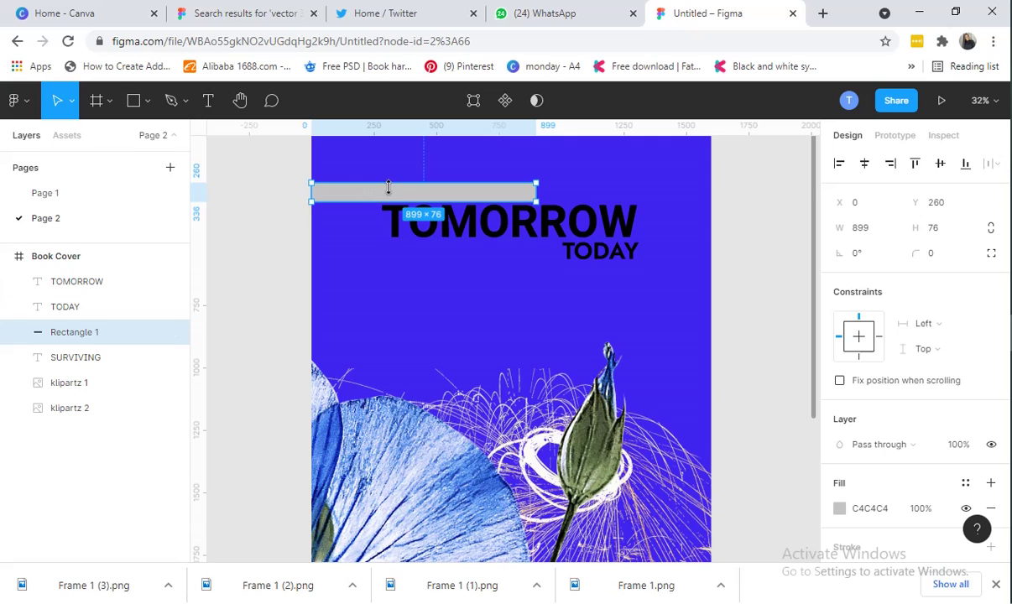
left_click(707, 233)
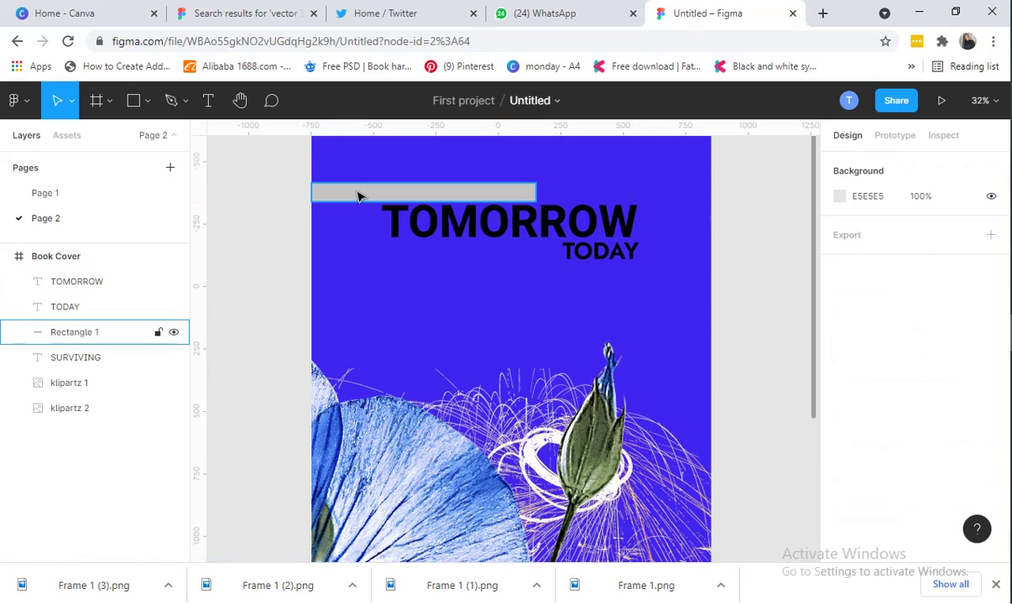
left_click(357, 196)
left_click_drag(359, 195, 360, 195)
right_click(360, 195)
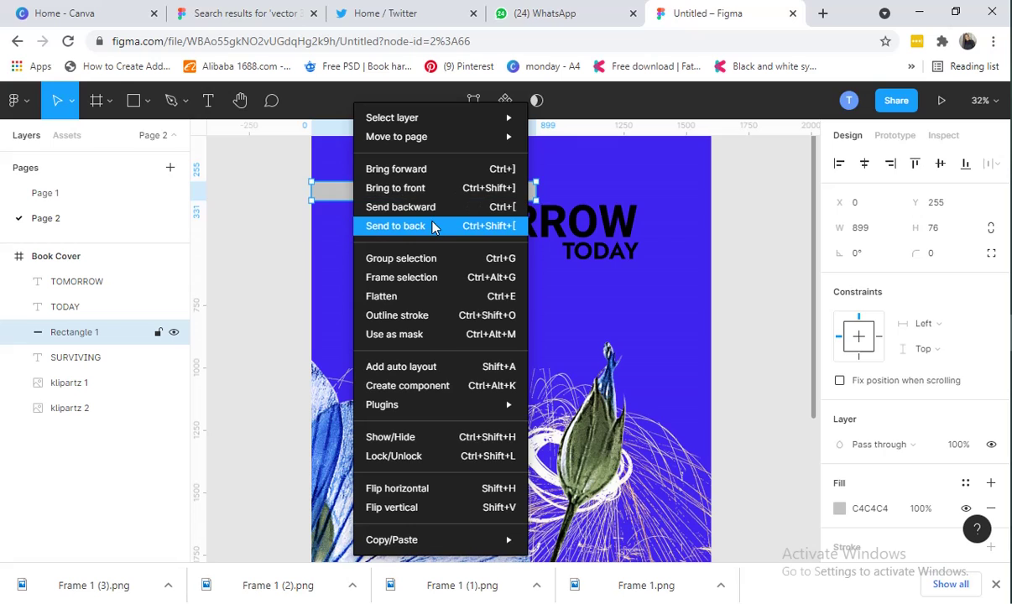
left_click(426, 226)
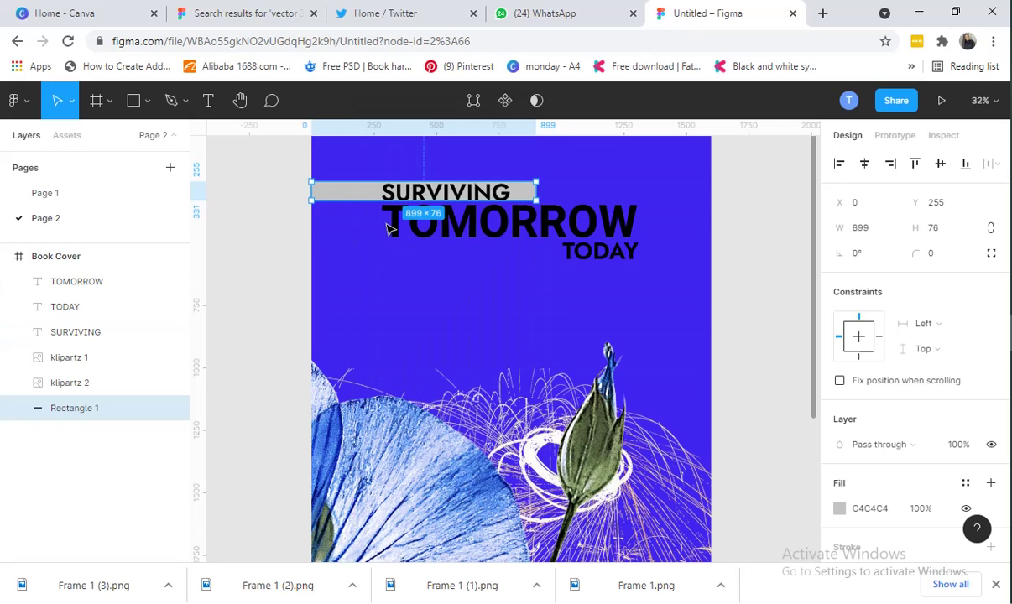
left_click(748, 304)
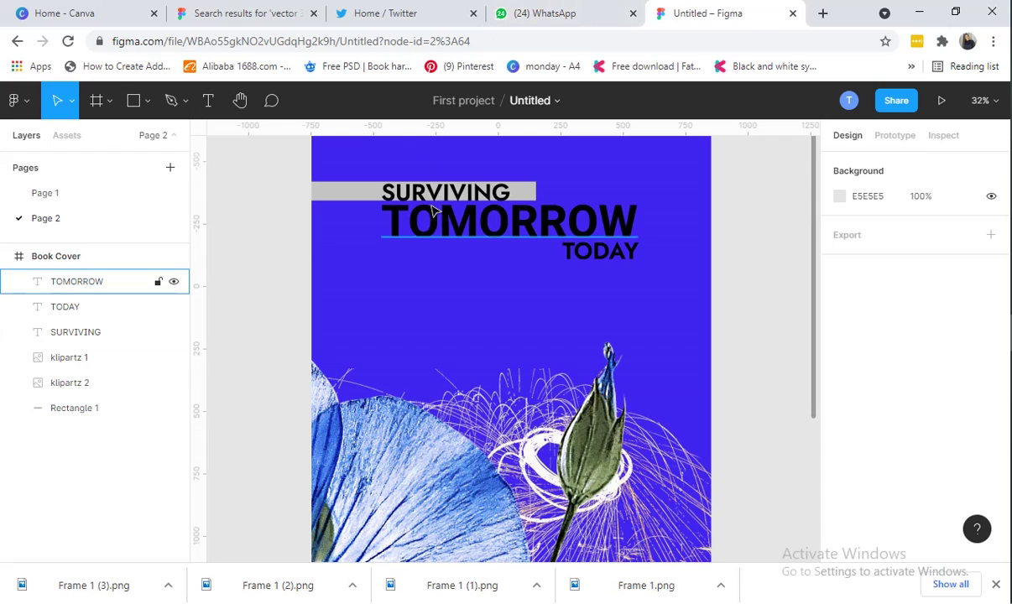
Raise the bar's top edge to make it 899 × 84 and move SURVIVING up to Y 222
left_click(524, 188)
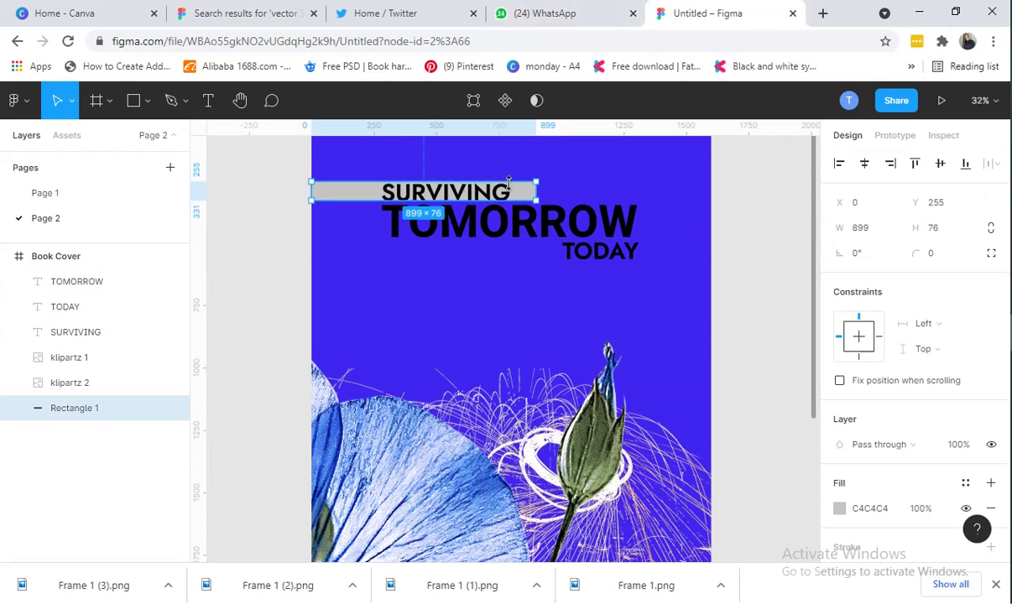
left_click_drag(467, 181, 468, 178)
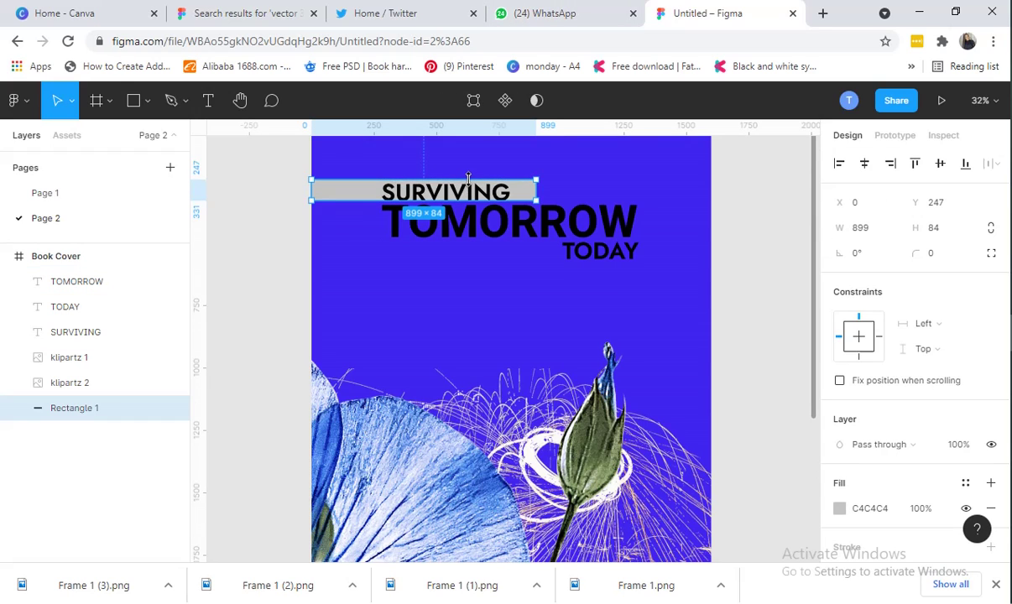
left_click(603, 174)
left_click(476, 192)
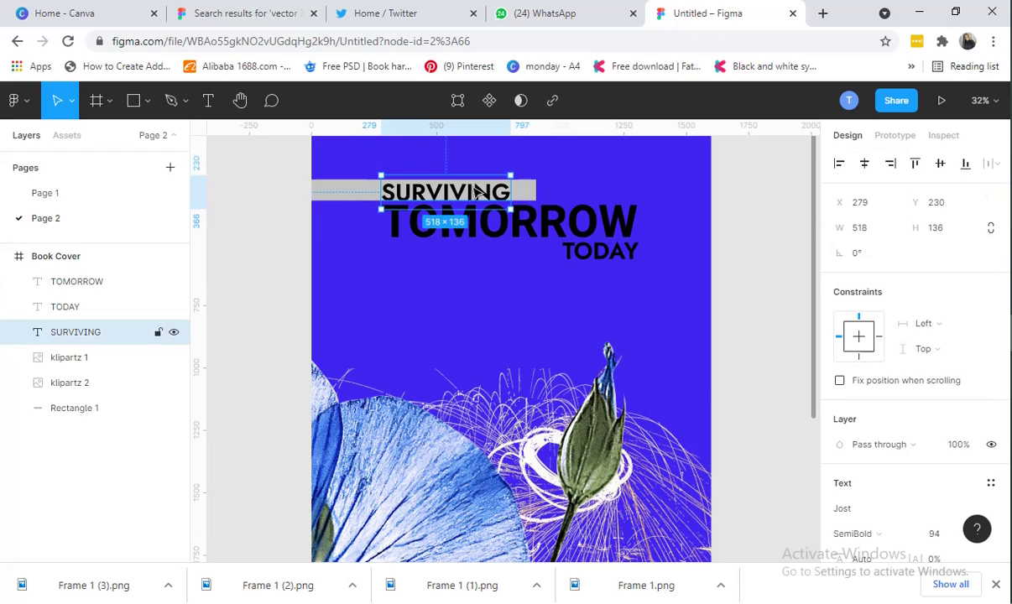
left_click_drag(475, 192, 476, 191)
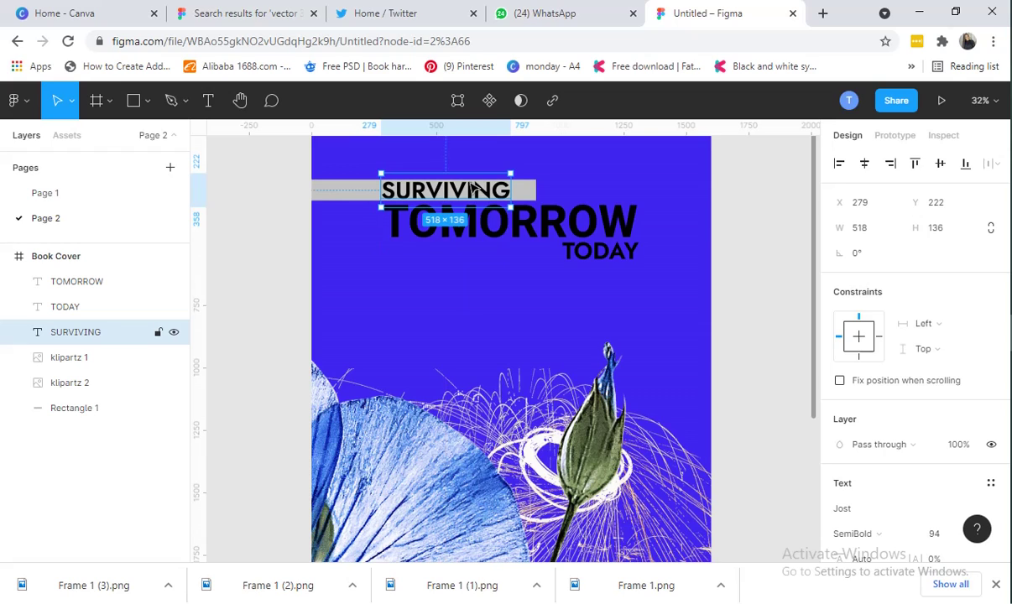
double_click(318, 196)
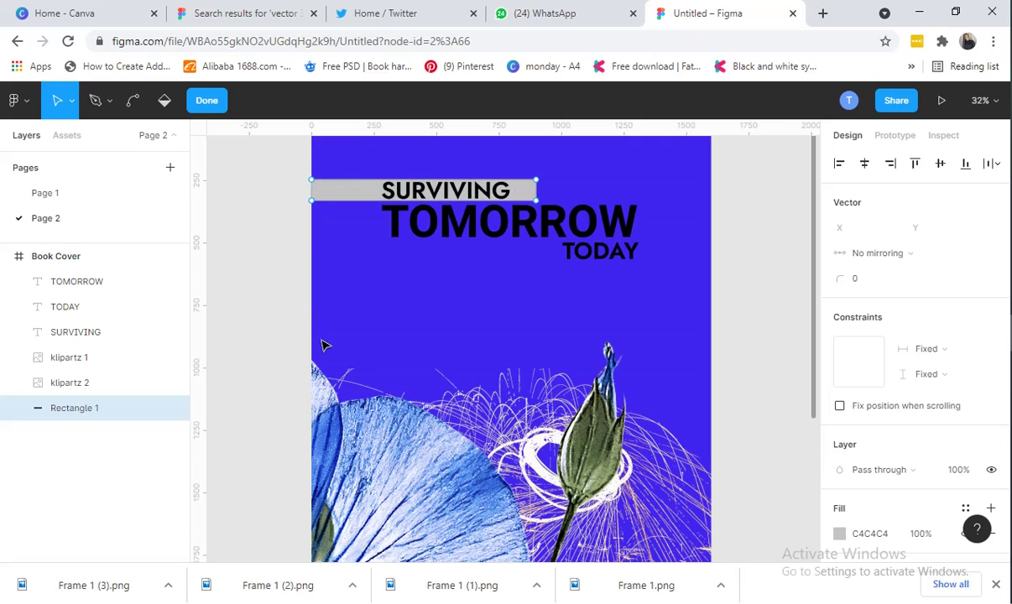
Duplicate the grey bar as Rectangle 2 and place it behind TODAY at X 894, Y 490
left_click(210, 100)
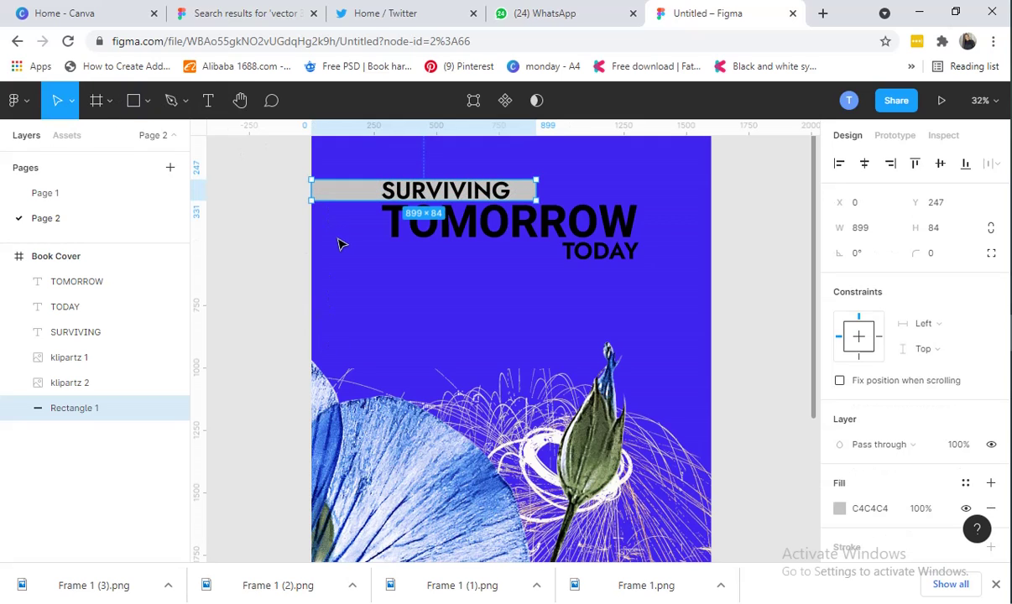
key("ctrl+d")
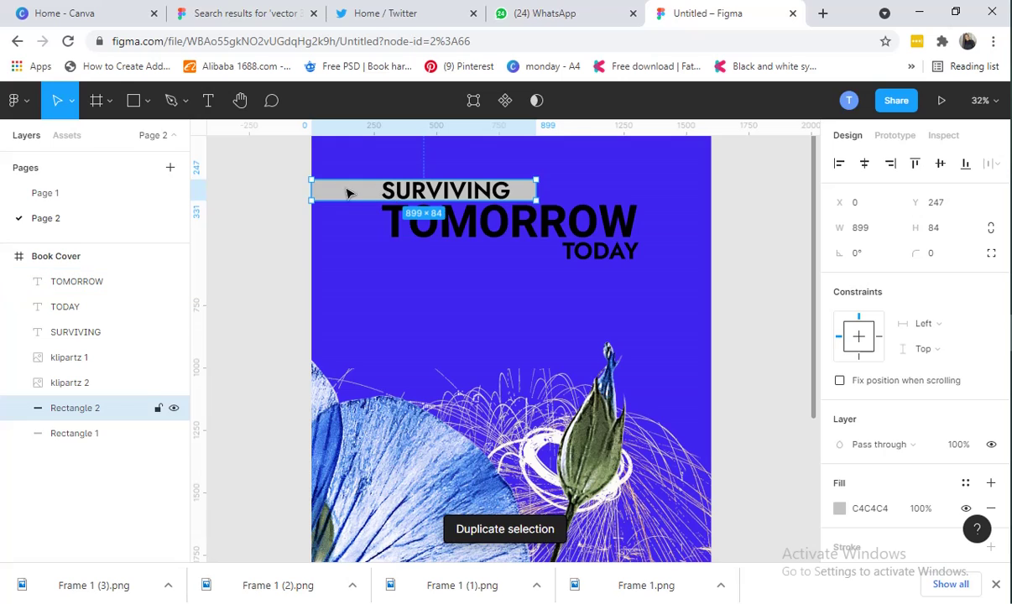
left_click_drag(348, 192, 569, 255)
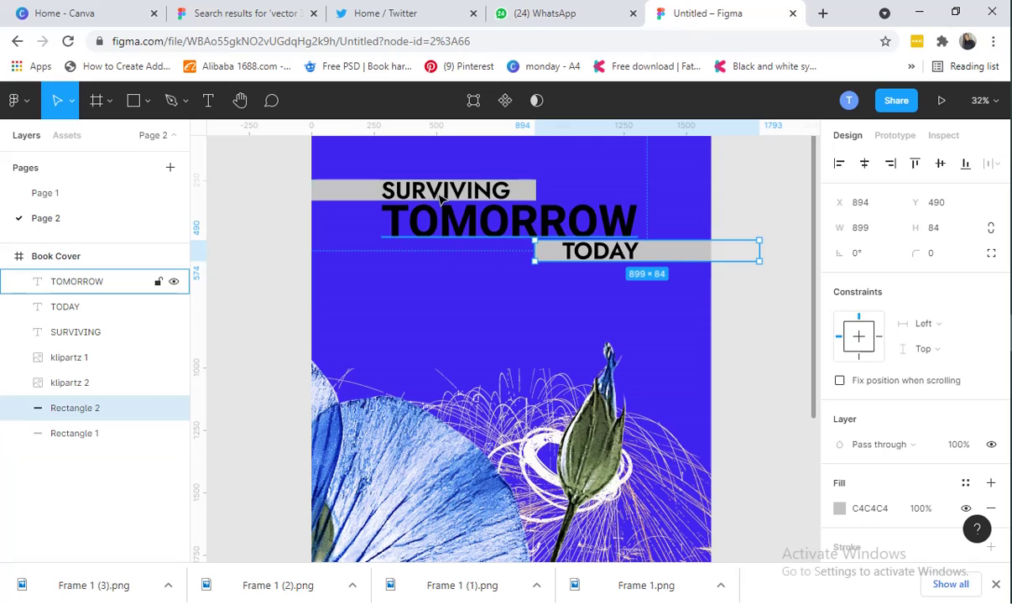
left_click(443, 192)
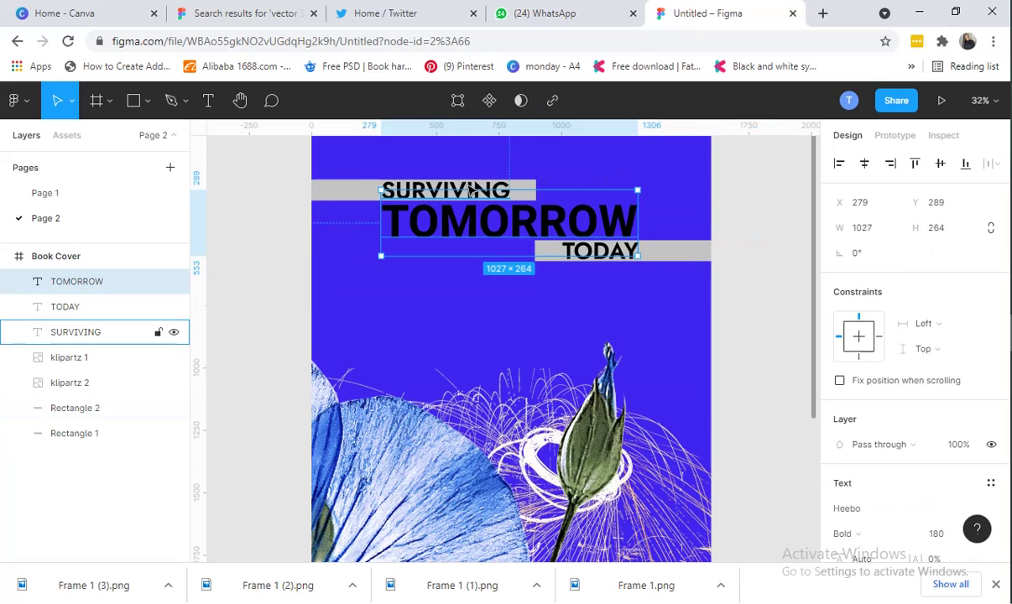
left_click(553, 176)
left_click(464, 191)
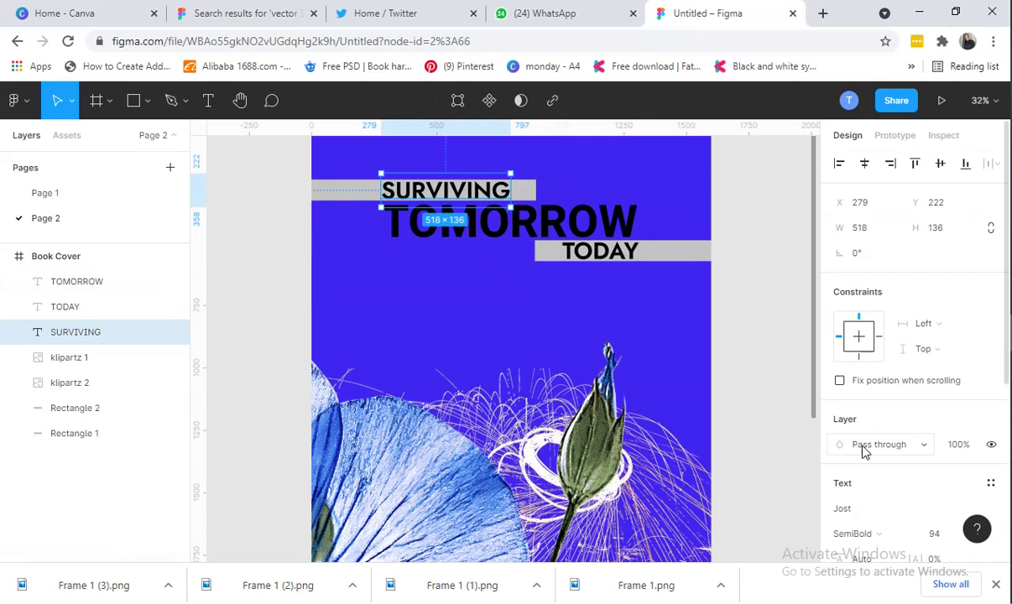
Change the SURVIVING title text fill to white from Document colors
scroll(859, 462, "down", 3)
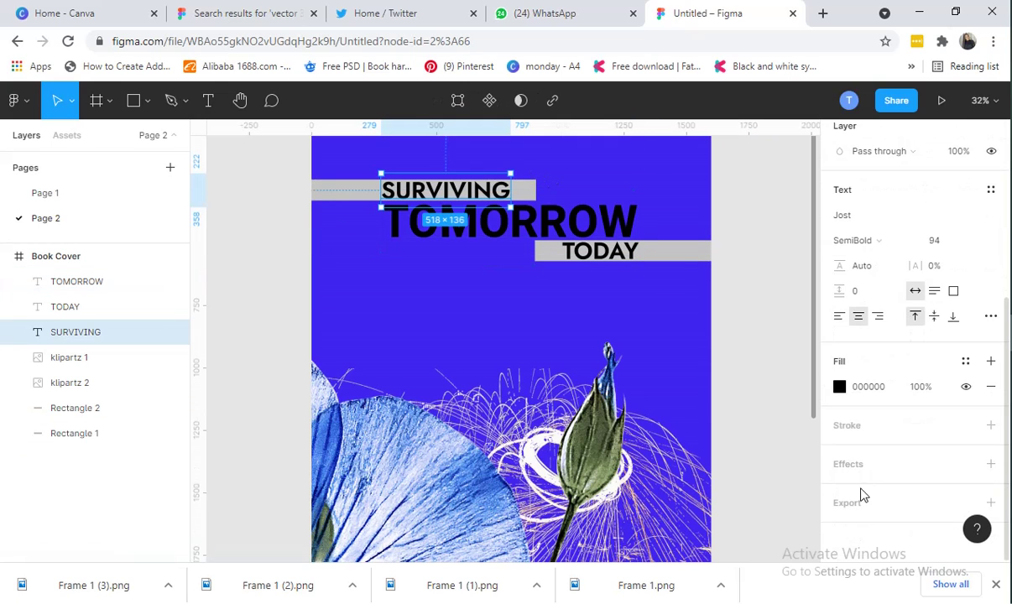
left_click(841, 395)
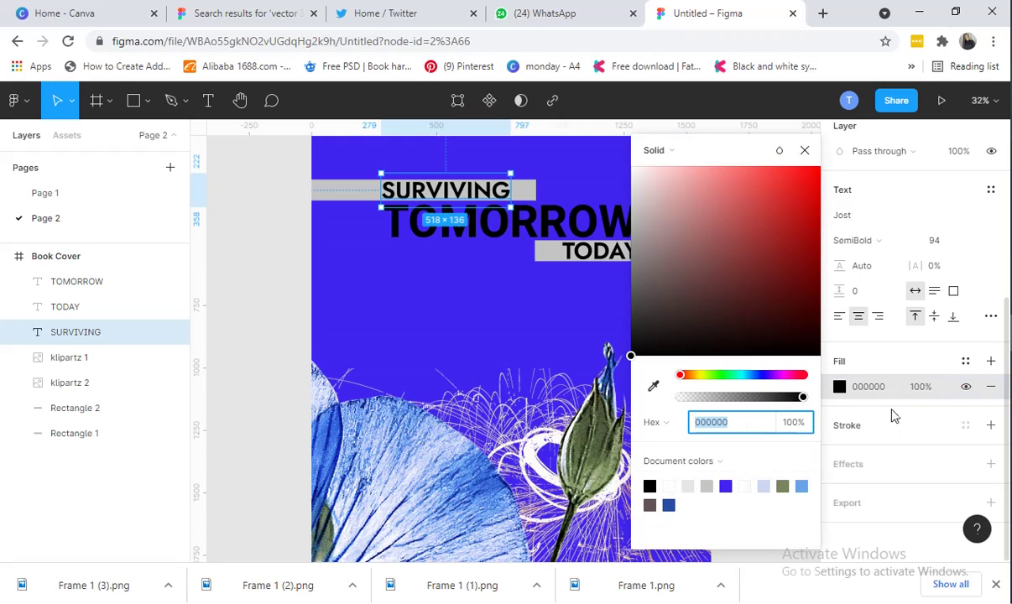
left_click(838, 386)
left_click(838, 386)
left_click(671, 486)
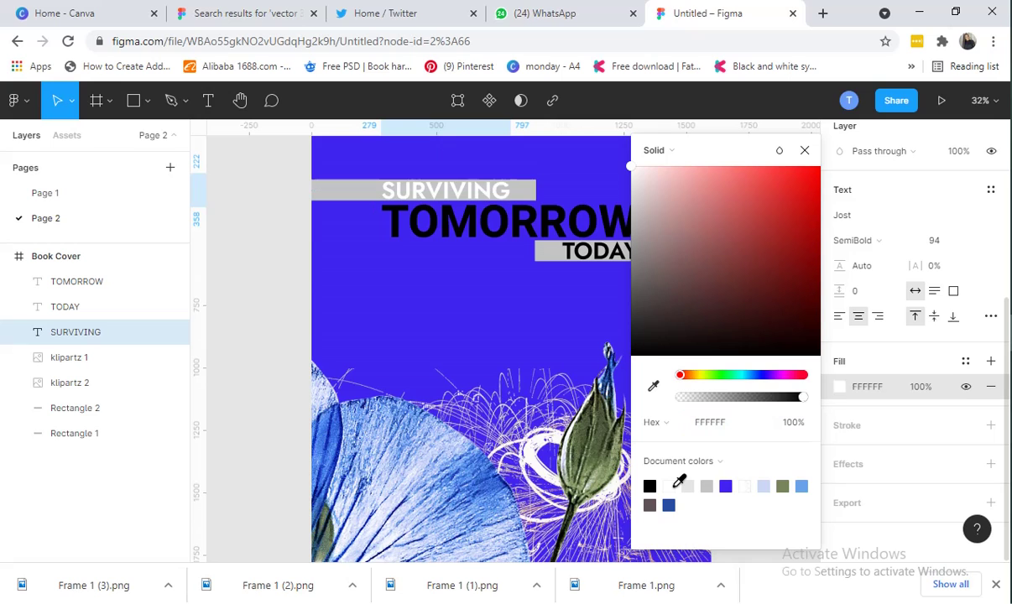
left_click(456, 323)
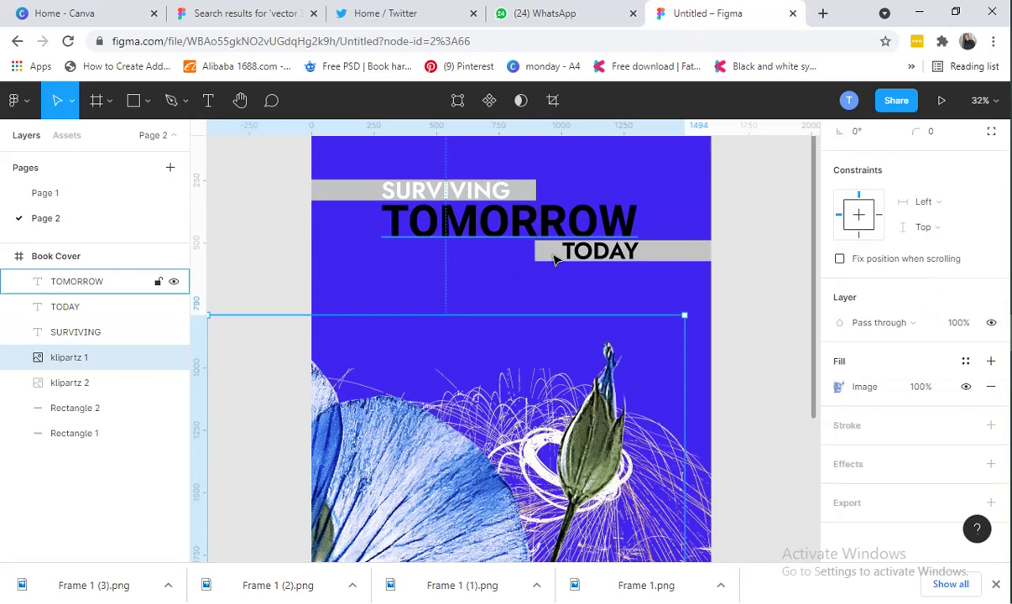
Select the TOMORROW title text on the cover
left_click(615, 255)
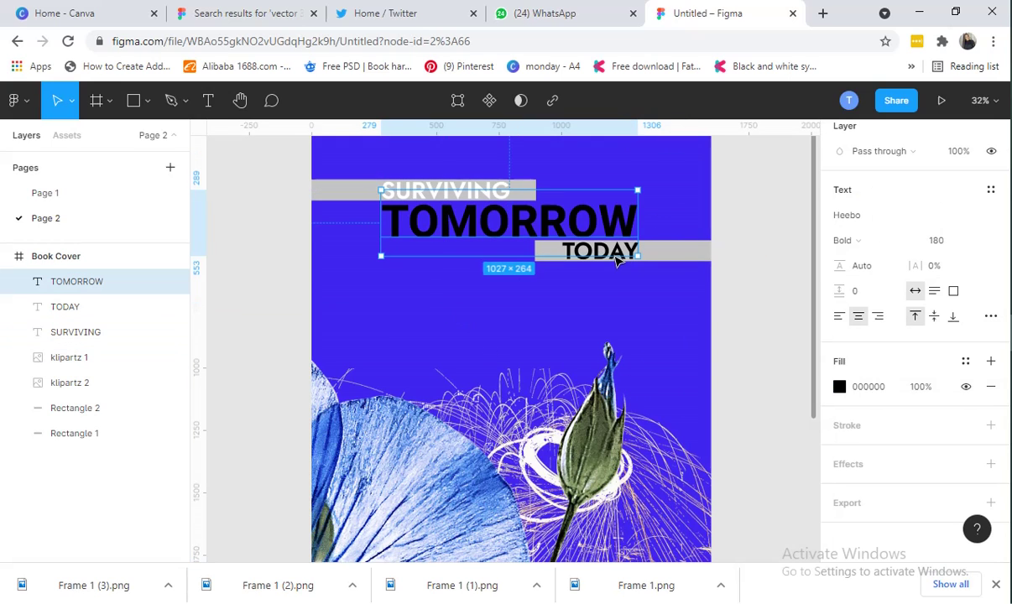
left_click(679, 269)
left_click(616, 261)
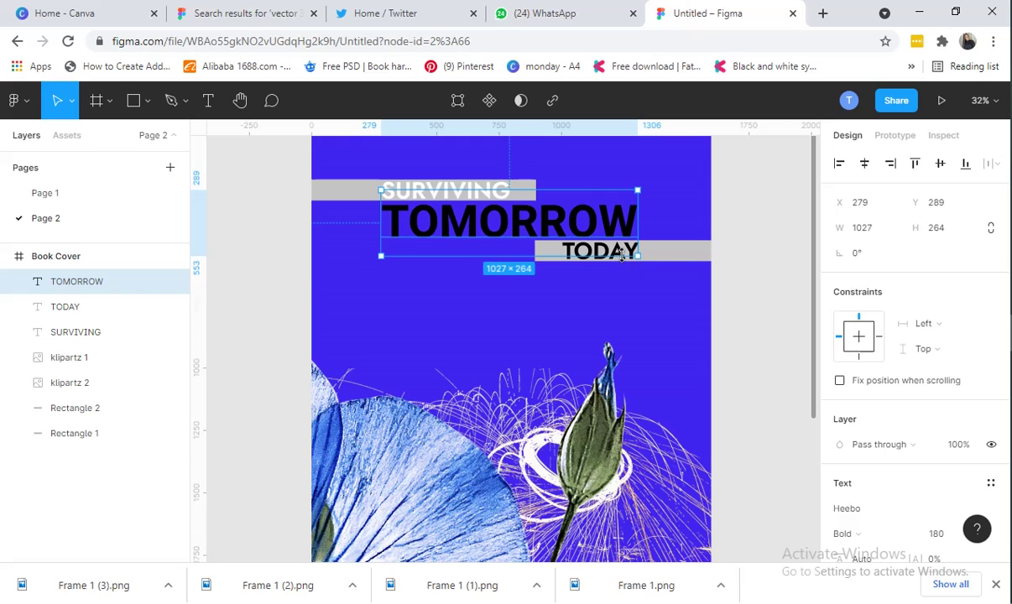
left_click(628, 260)
left_click(628, 259)
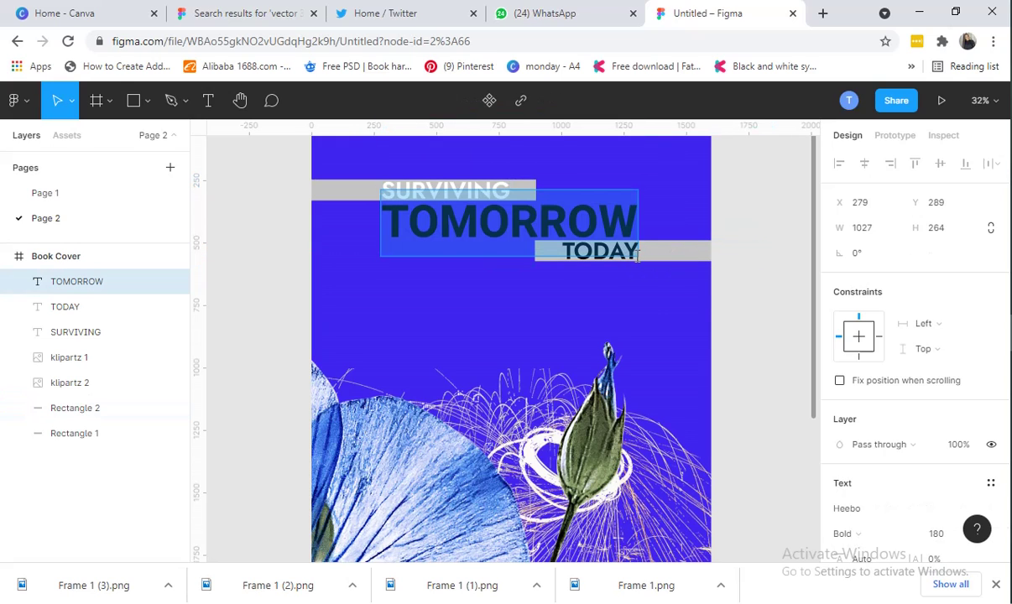
Try red and purple tones on the TODAY text, then settle on white FFFFFF
left_click(112, 311)
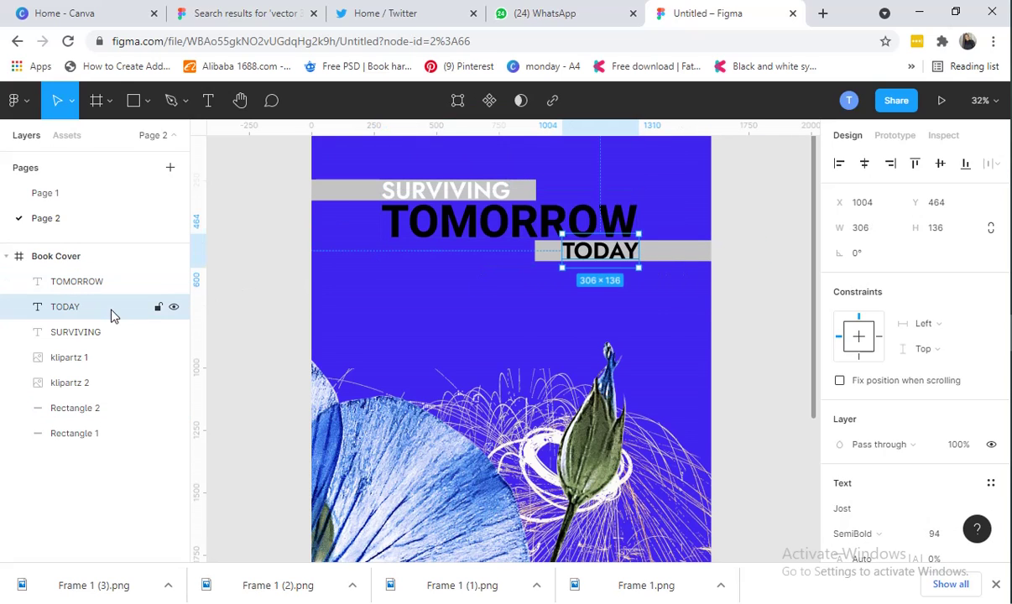
scroll(852, 428, "down", 2)
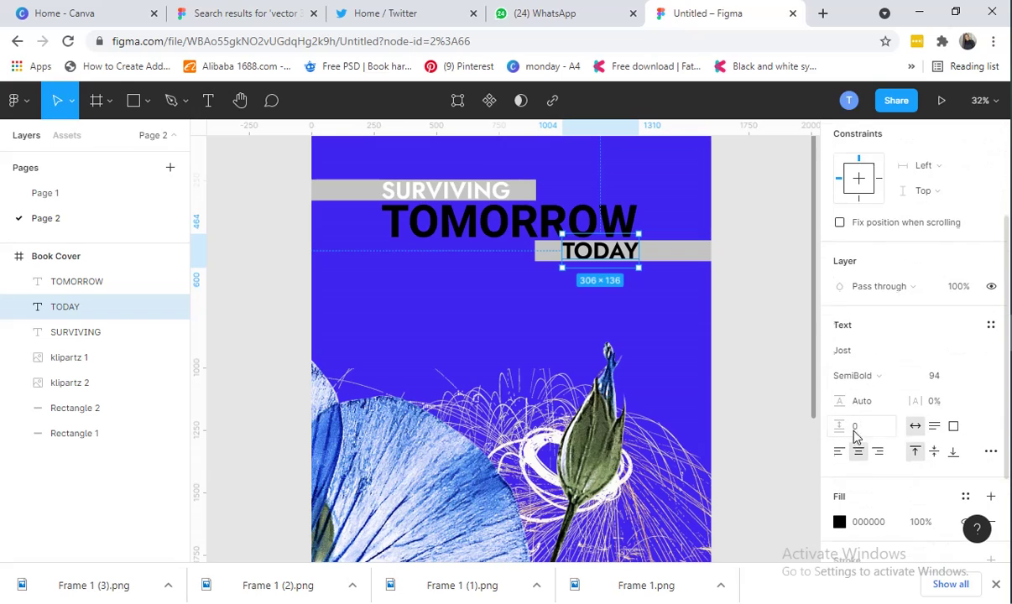
left_click(839, 522)
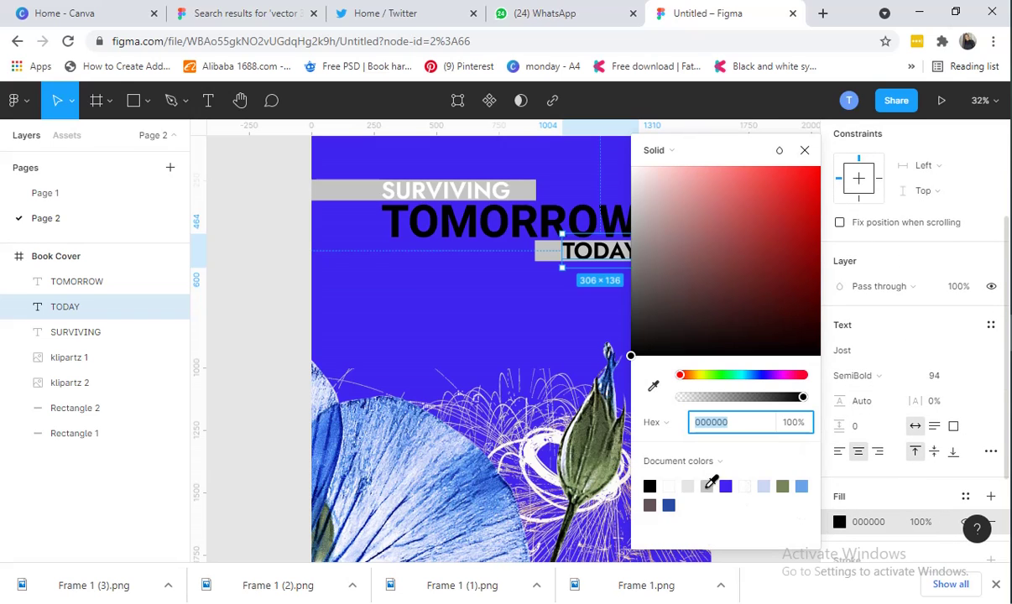
left_click(669, 486)
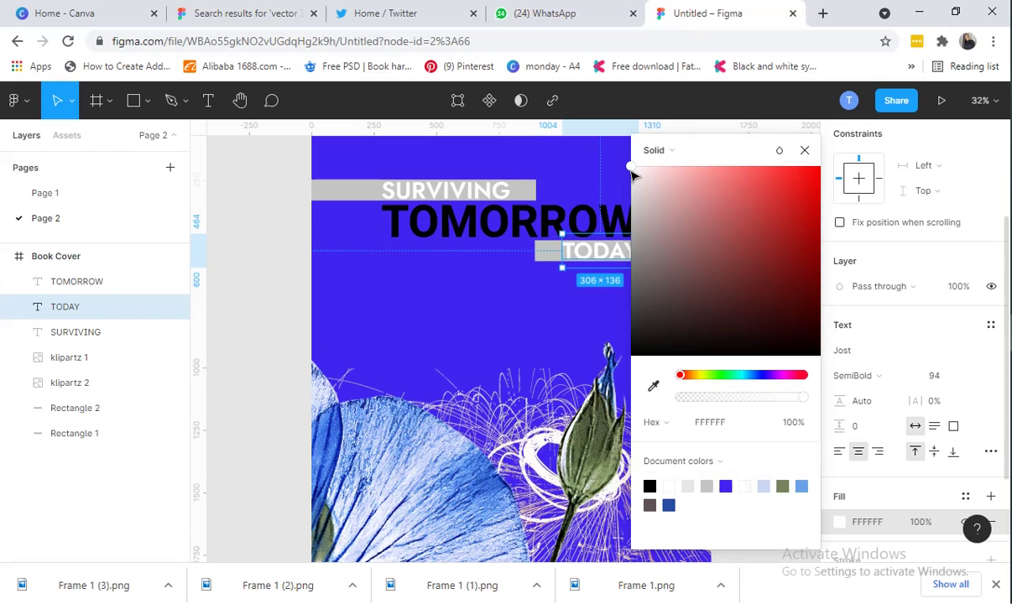
left_click_drag(631, 168, 775, 239)
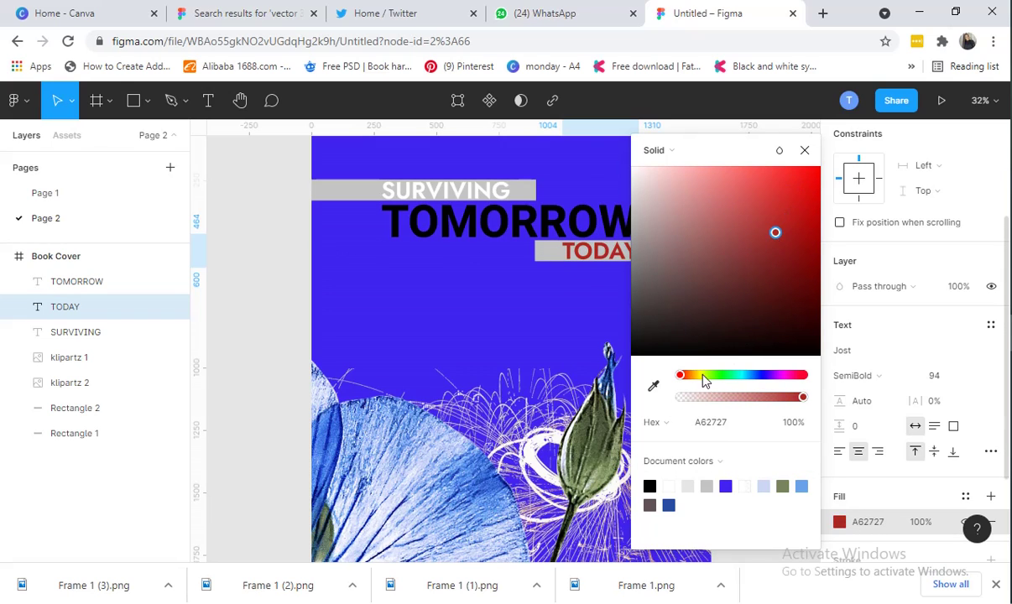
left_click_drag(704, 378, 677, 409)
left_click_drag(775, 232, 631, 165)
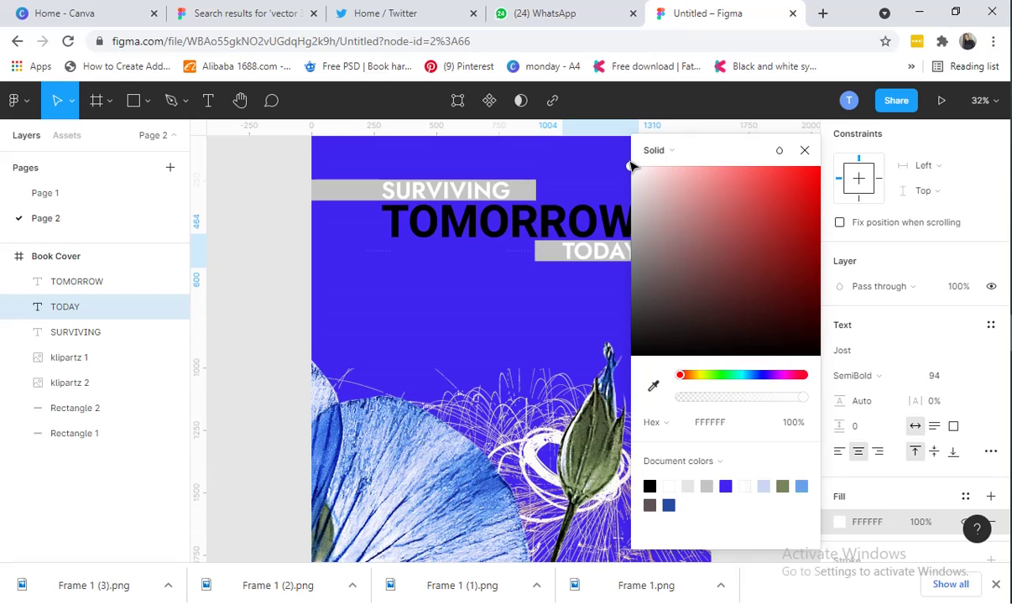
left_click(537, 310)
left_click(323, 190)
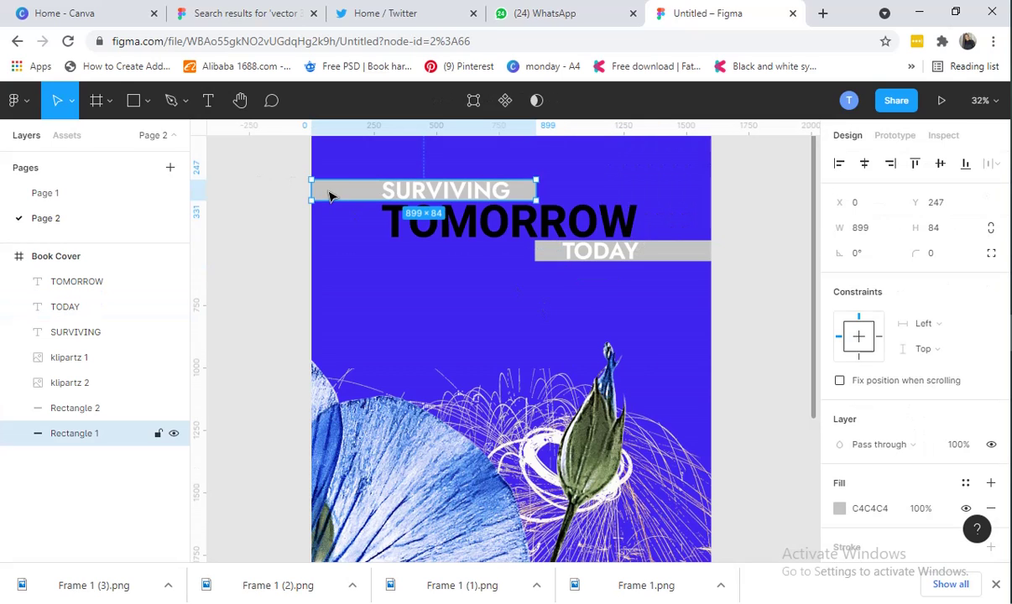
Fill the grey bar behind SURVIVING with black 000000
left_click(840, 512)
left_click(652, 485)
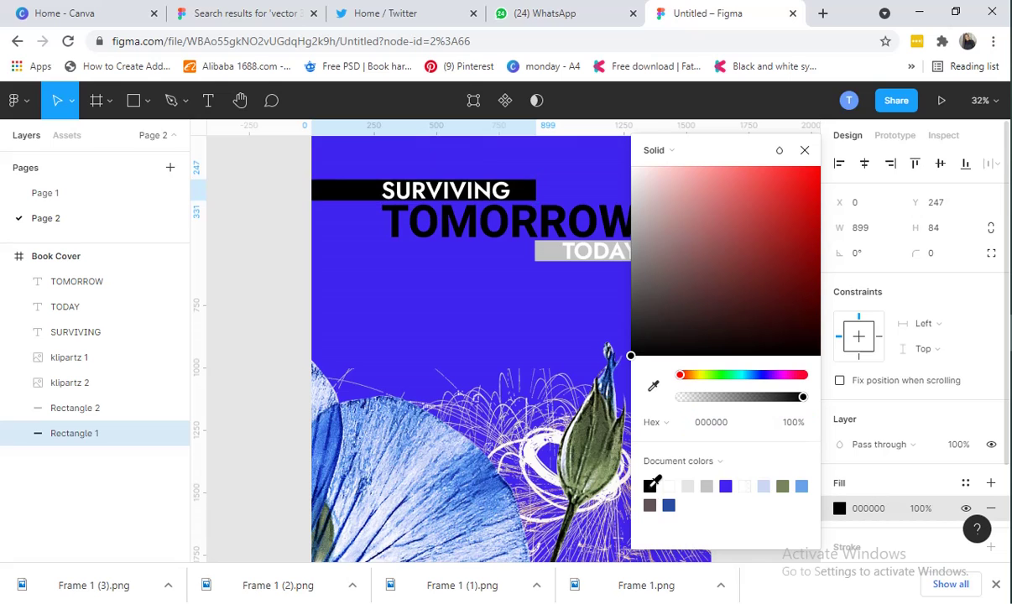
left_click(545, 258)
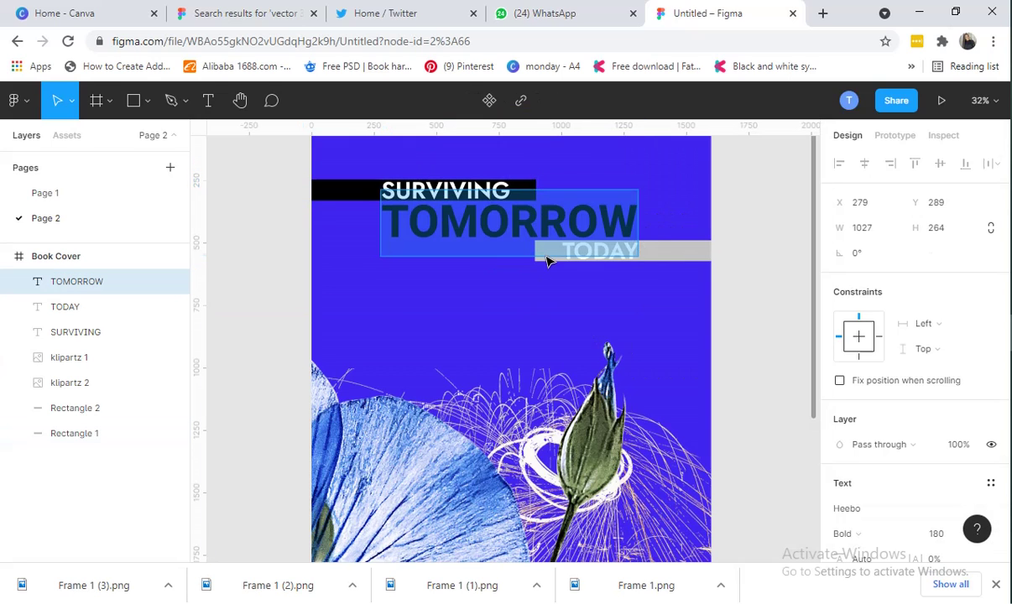
key("Escape")
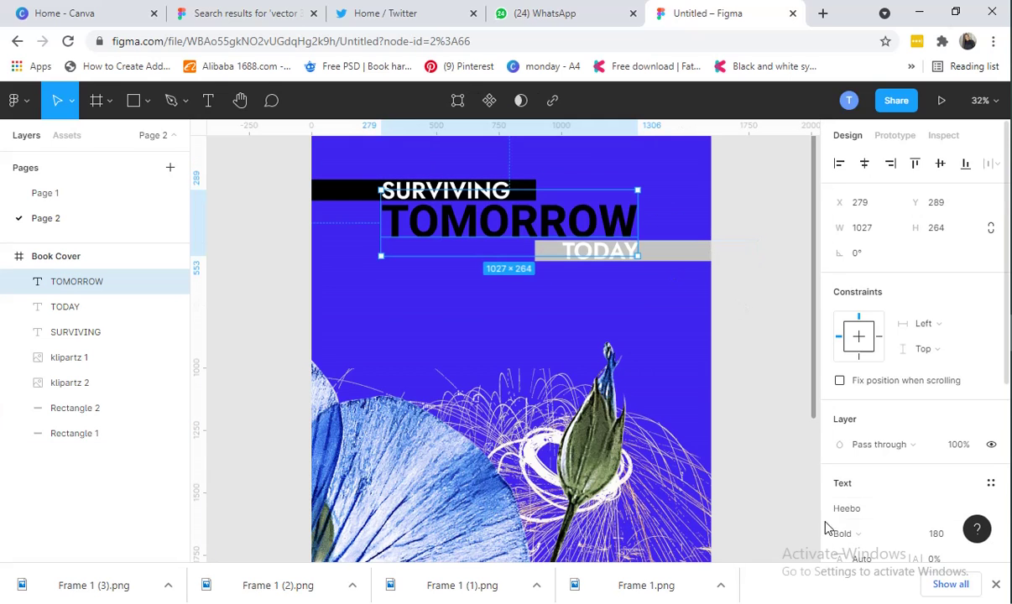
Fill the bar behind TODAY with black, then return to Page 2's book cover
scroll(839, 520, "down", 3)
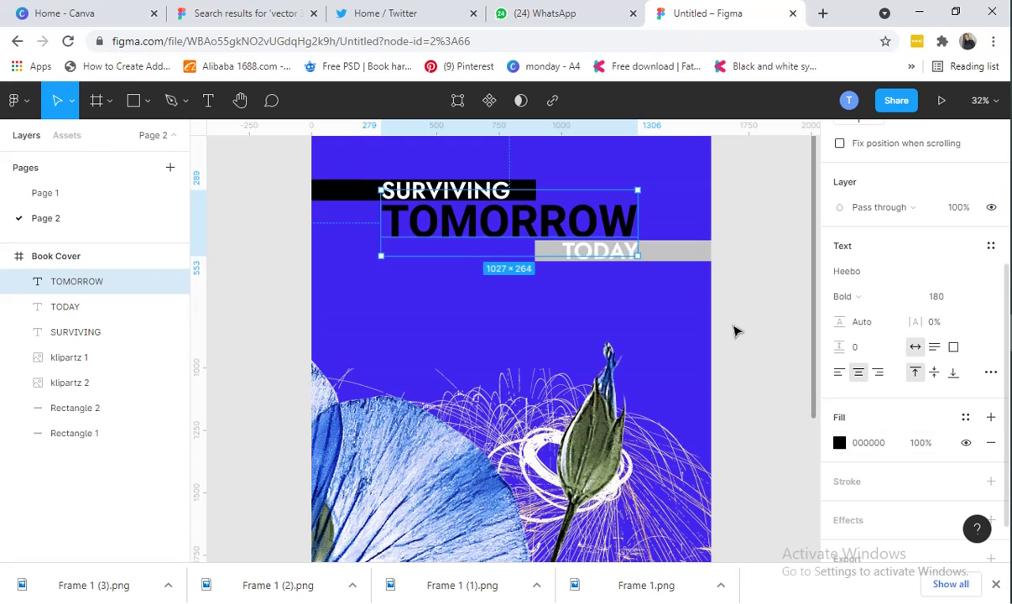
left_click(700, 257)
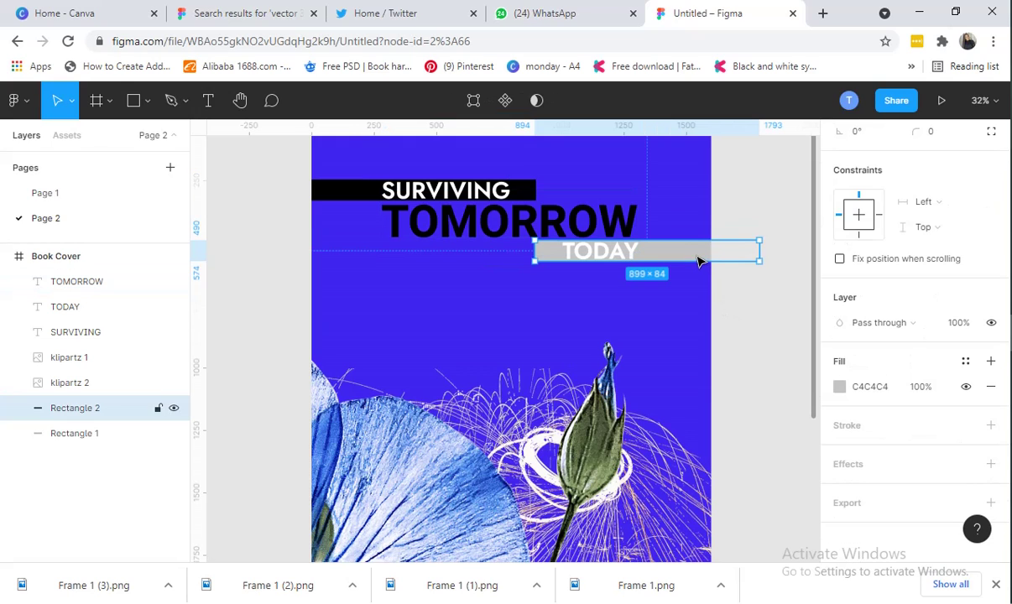
left_click(839, 387)
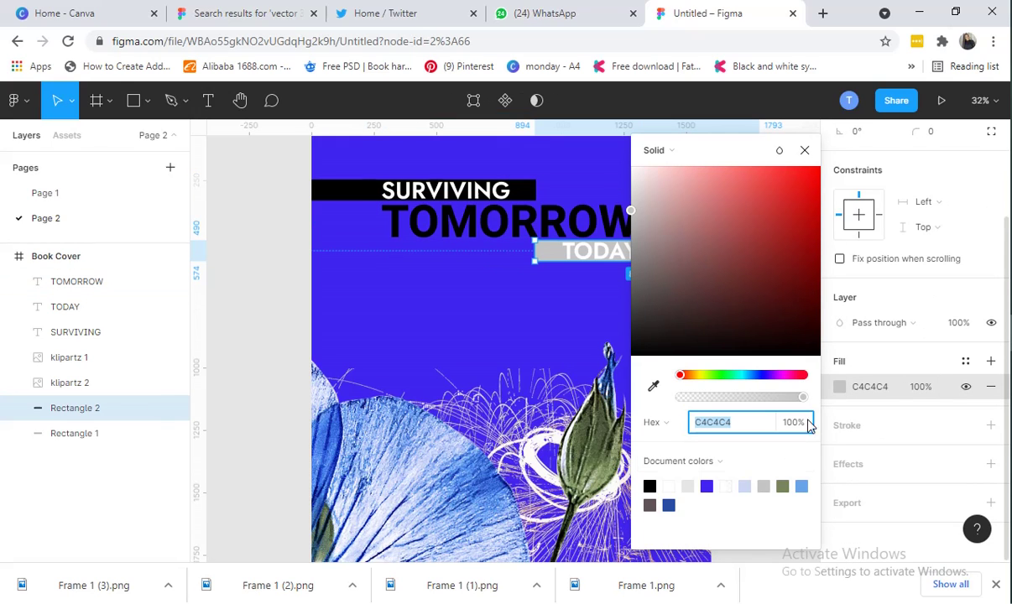
left_click(652, 486)
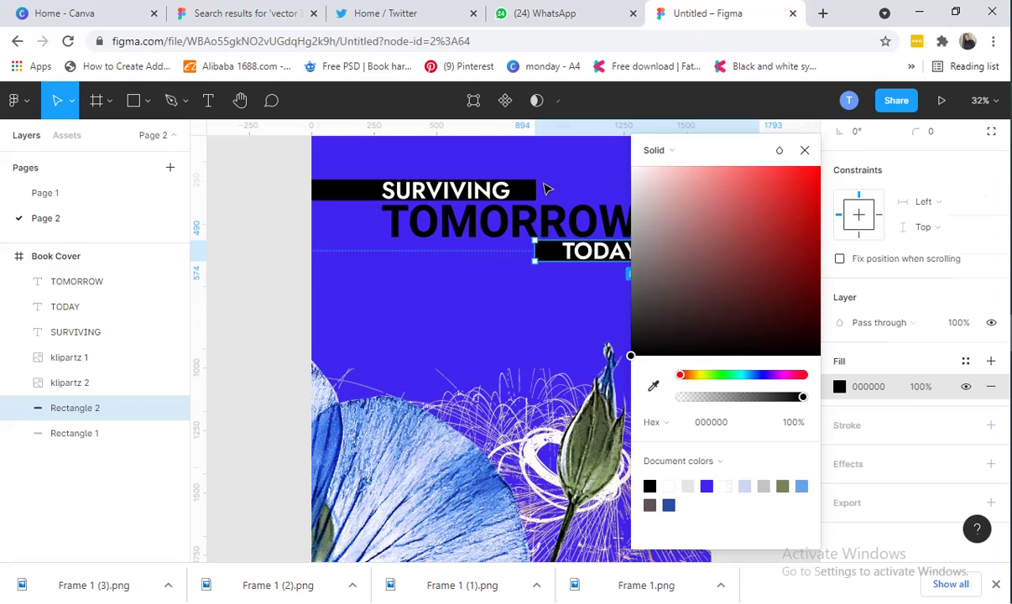
key("Escape")
key("Escape")
double_click(67, 193)
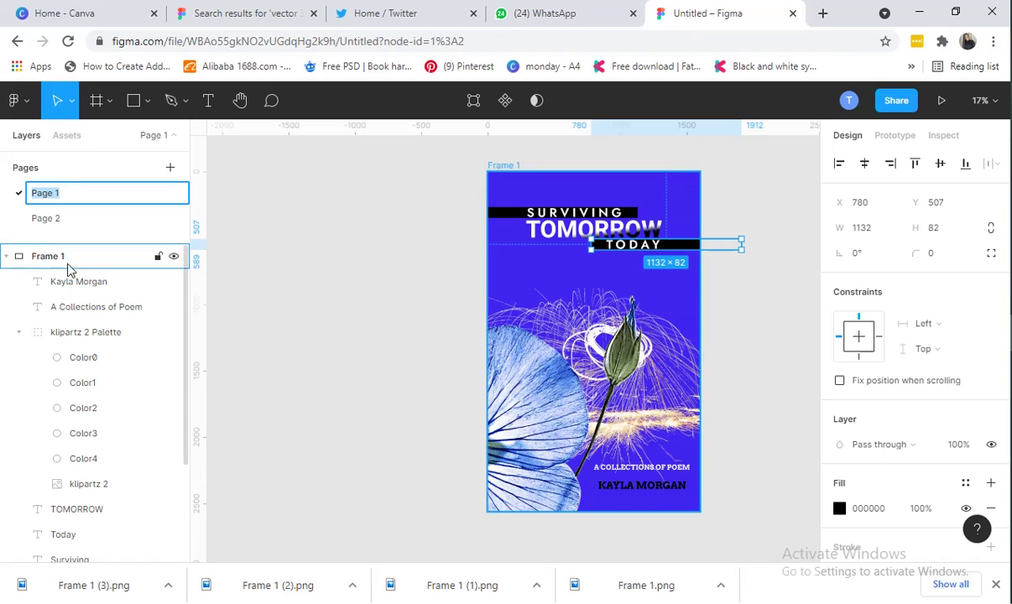
left_click(70, 220)
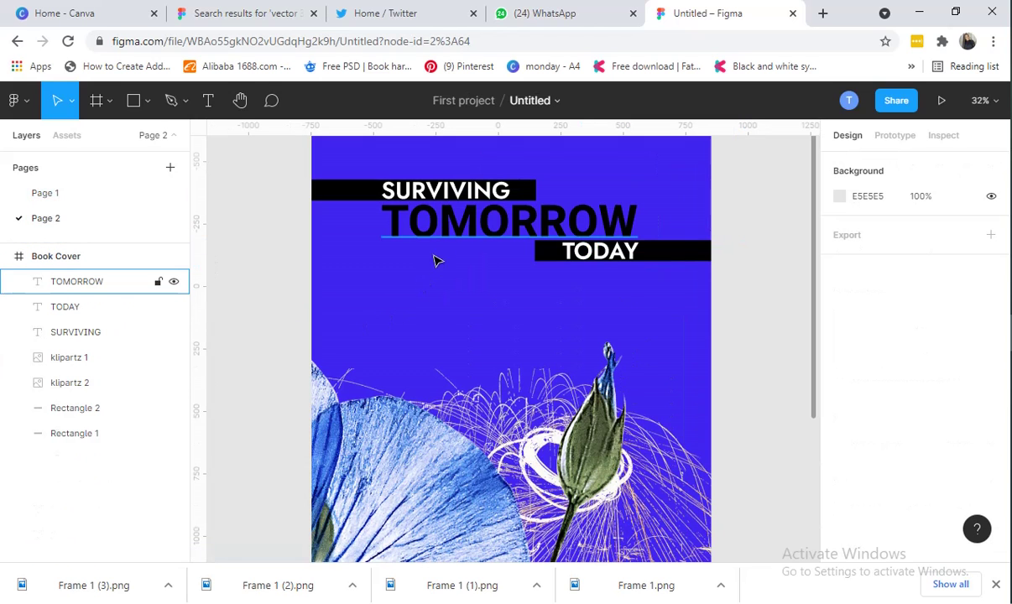
Set the TOMORROW text fill to white FFFFFF from Document colors
left_click(447, 229)
scroll(912, 452, "down", 2)
scroll(912, 452, "down", 2)
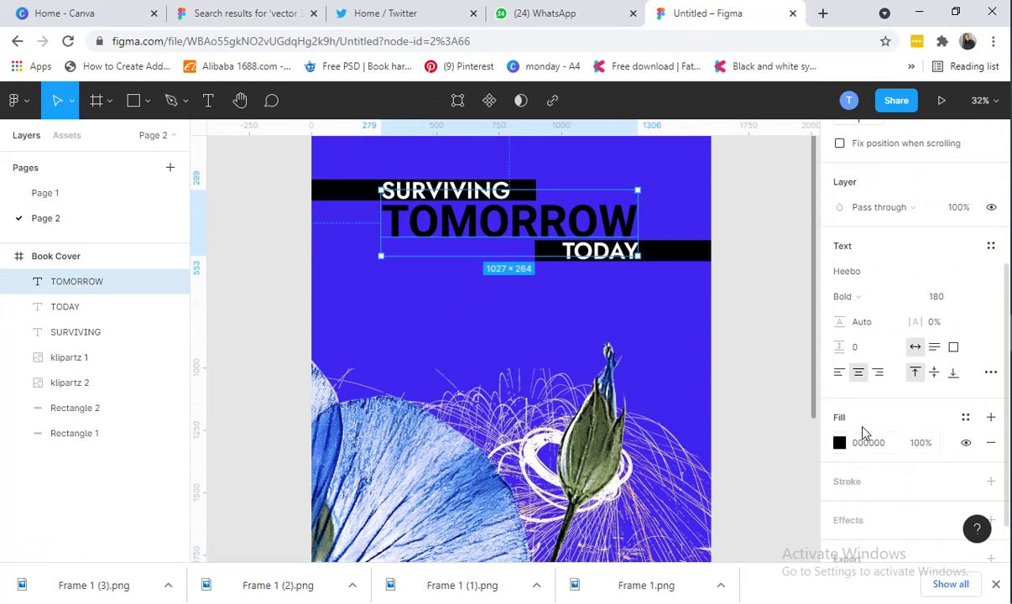
left_click(839, 445)
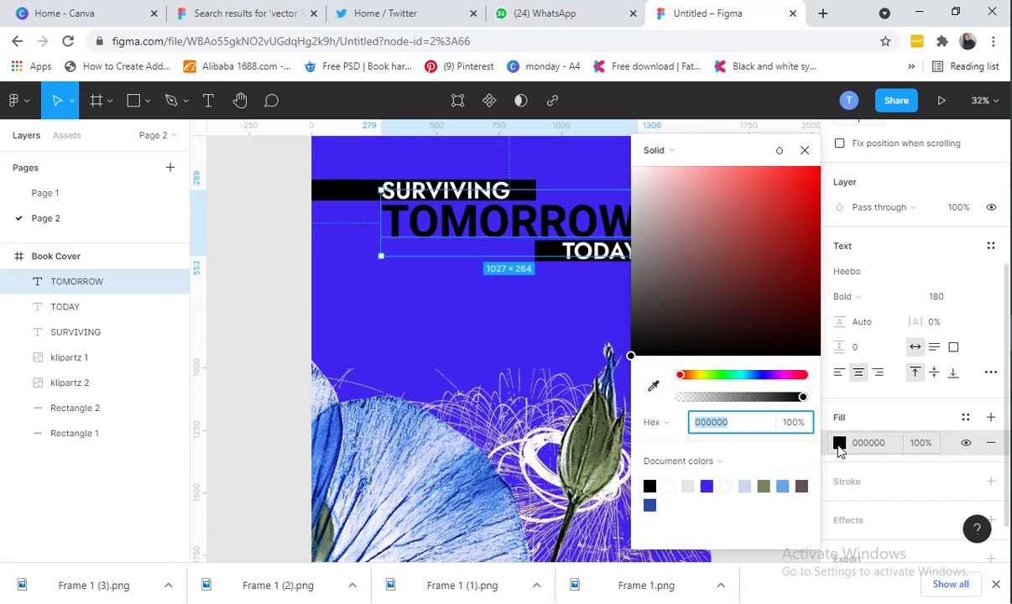
left_click(675, 485)
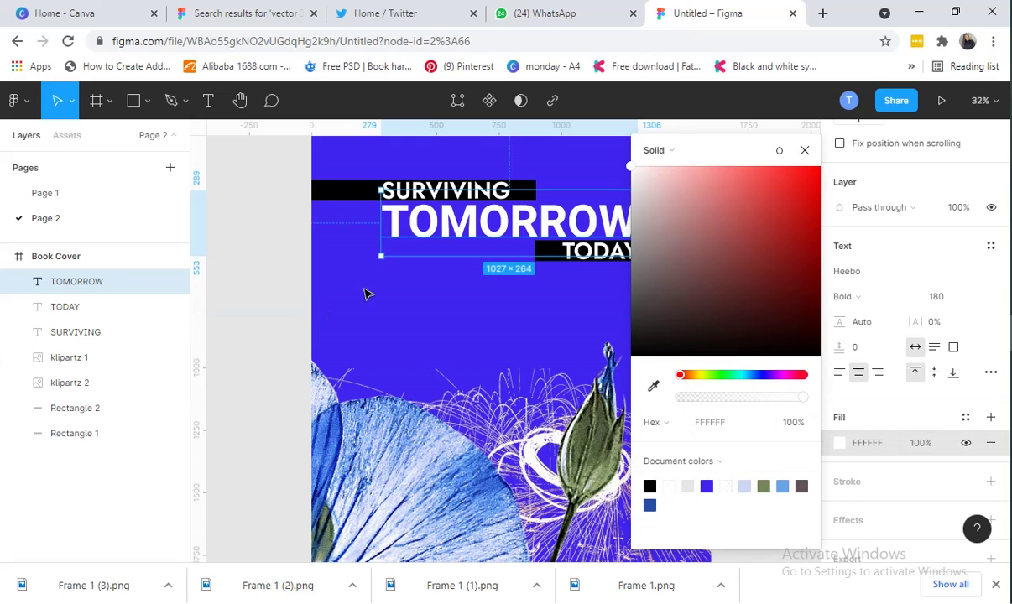
left_click(248, 278)
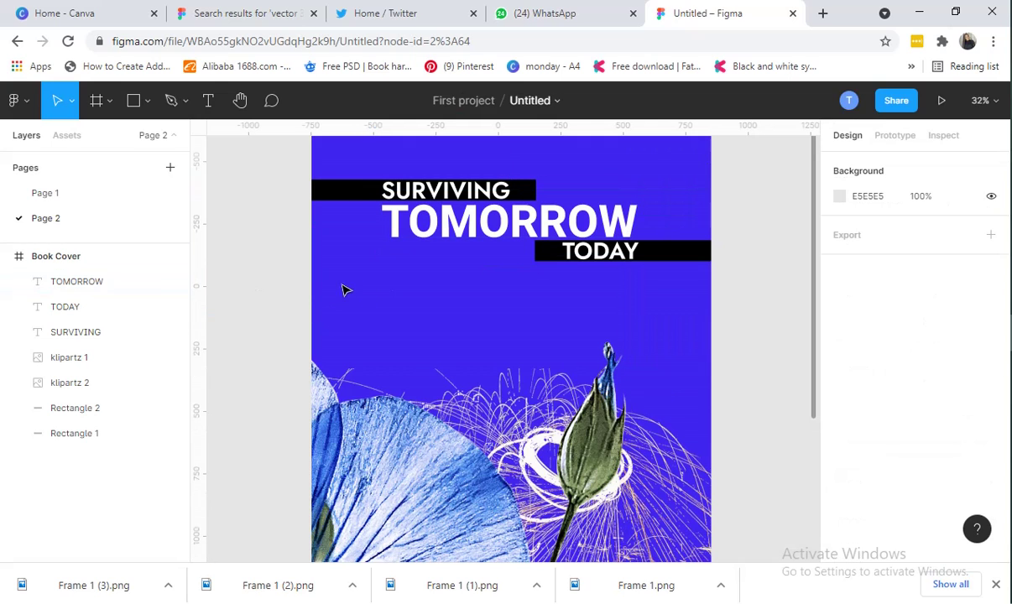
left_click(452, 241)
scroll(904, 452, "down", 3)
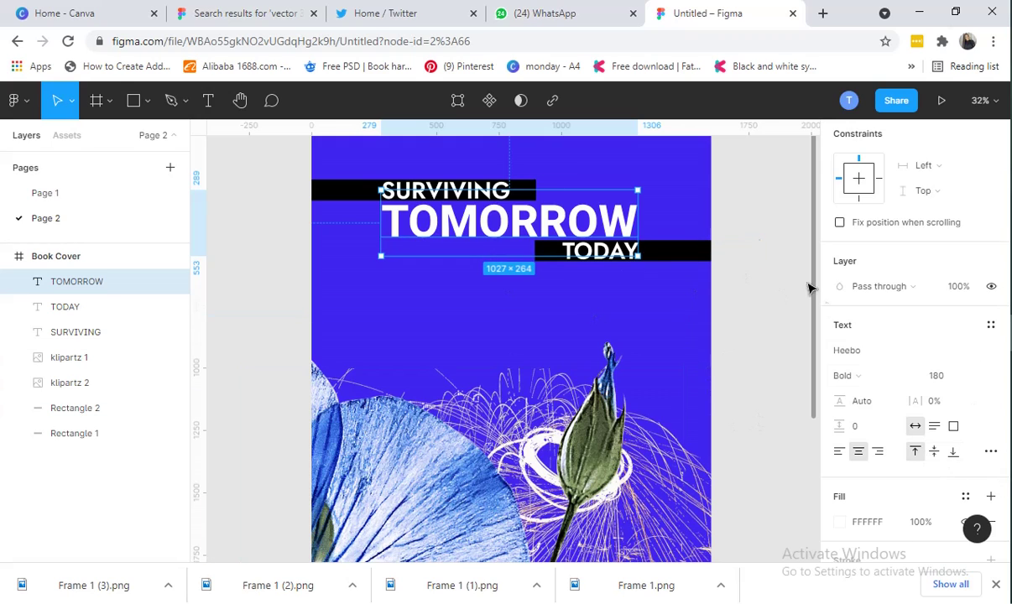
scroll(902, 470, "down", 2)
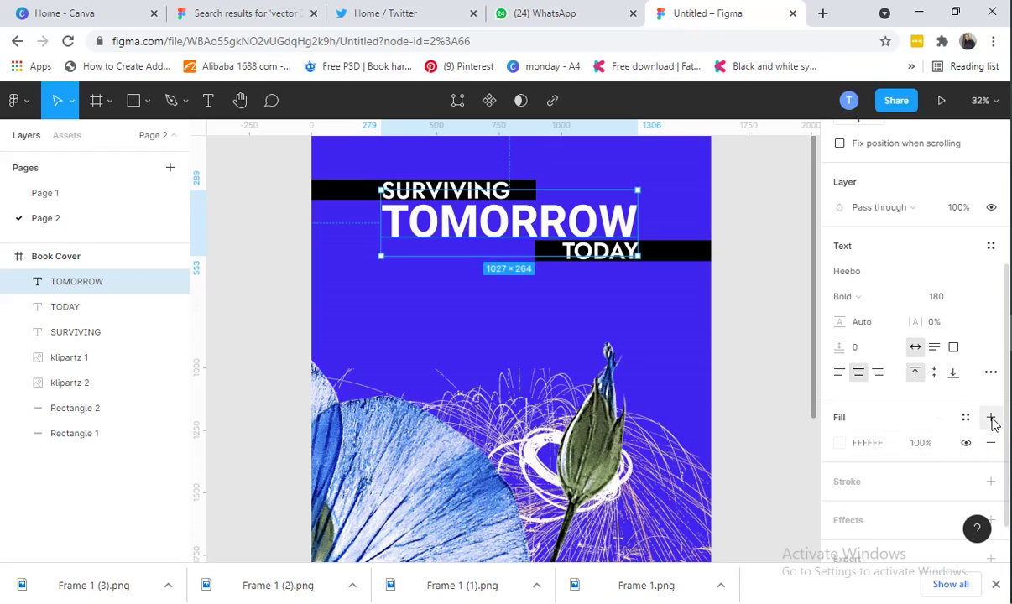
Add a single linear gradient fill to TOMORROW with a black end stop
double_click(991, 418)
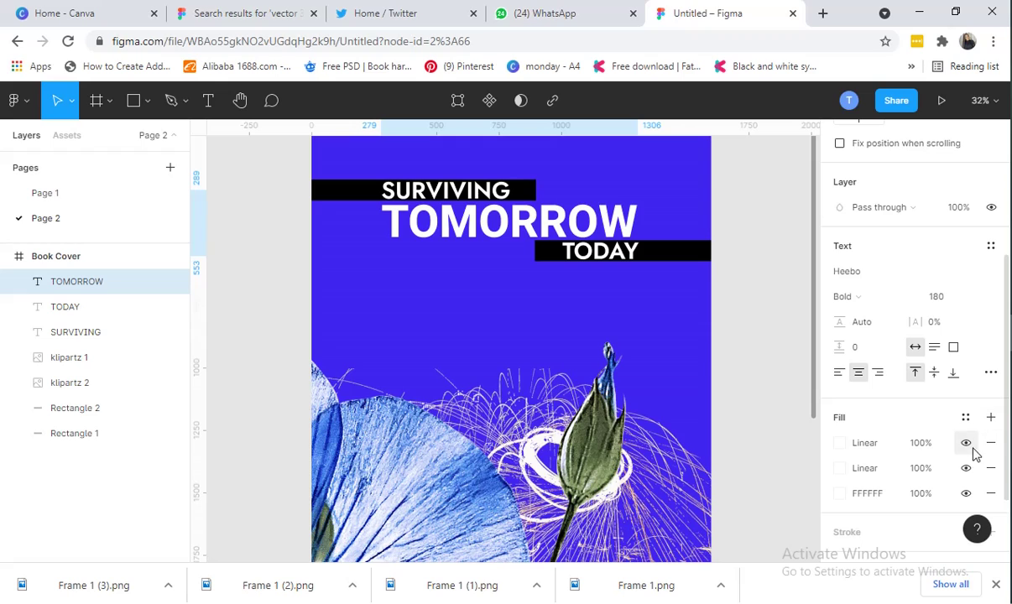
left_click(991, 443)
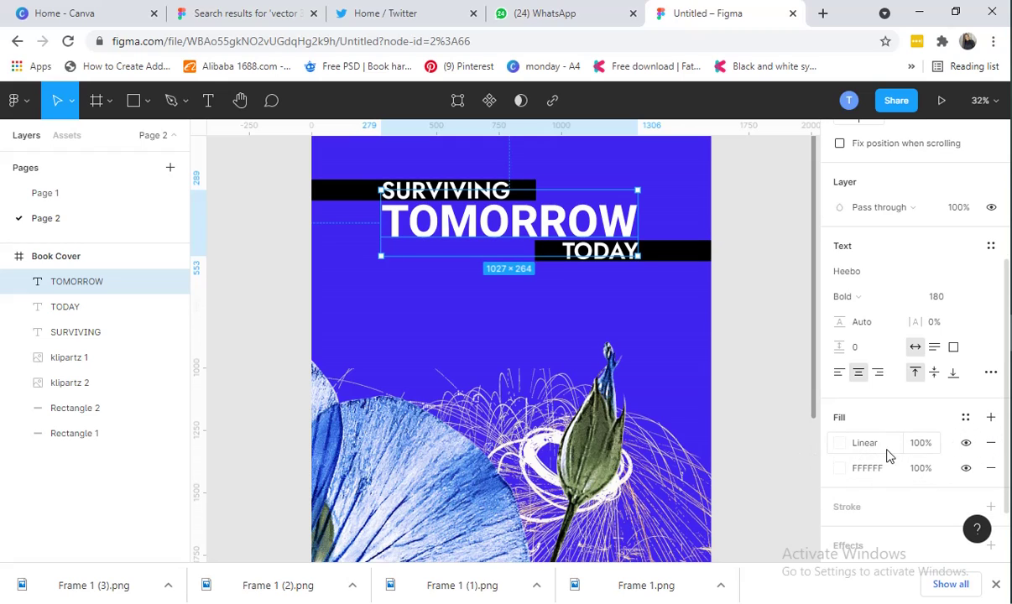
left_click(840, 449)
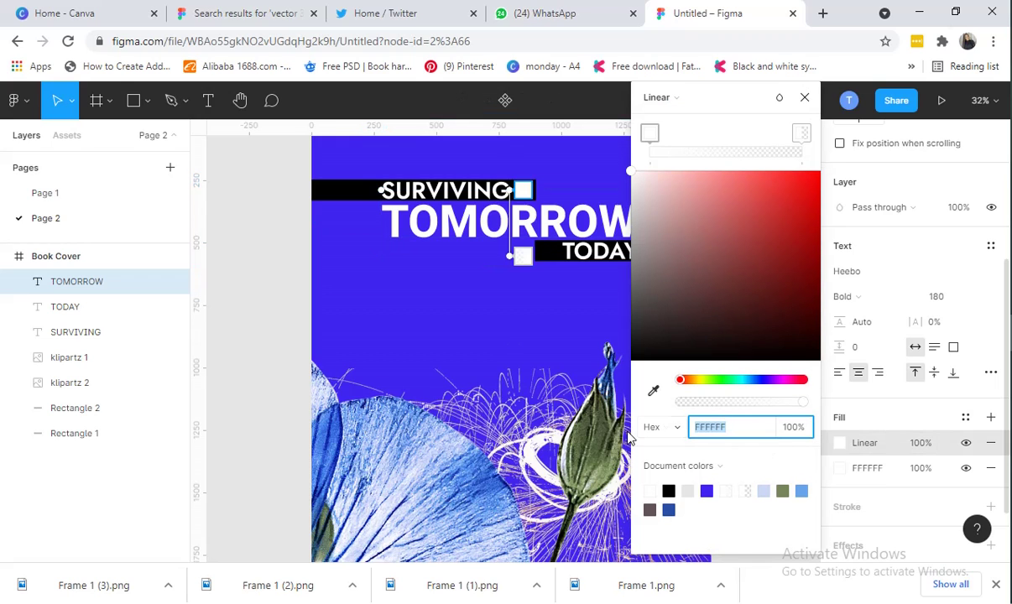
left_click(652, 137)
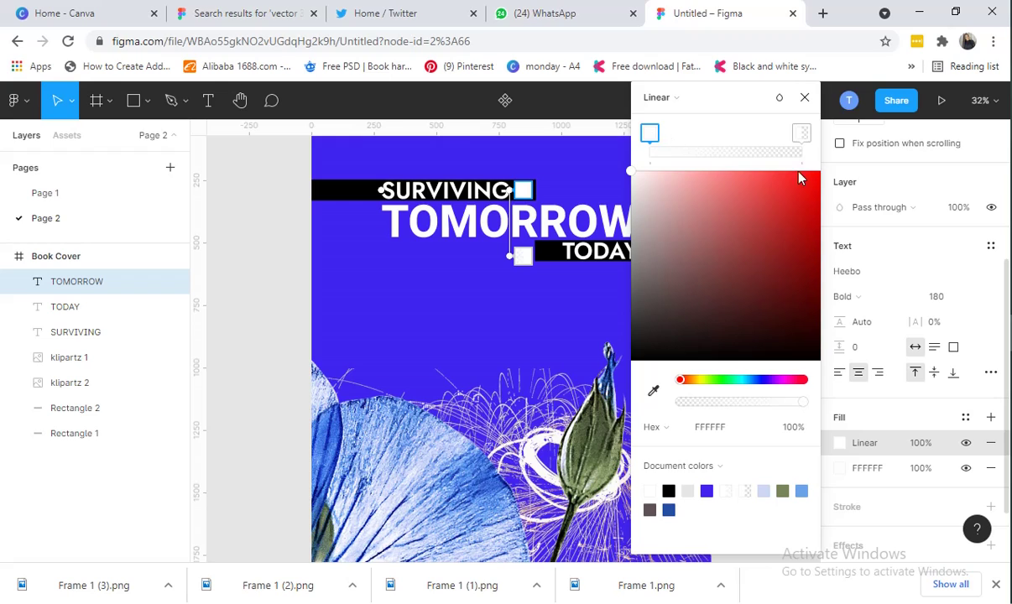
left_click(802, 134)
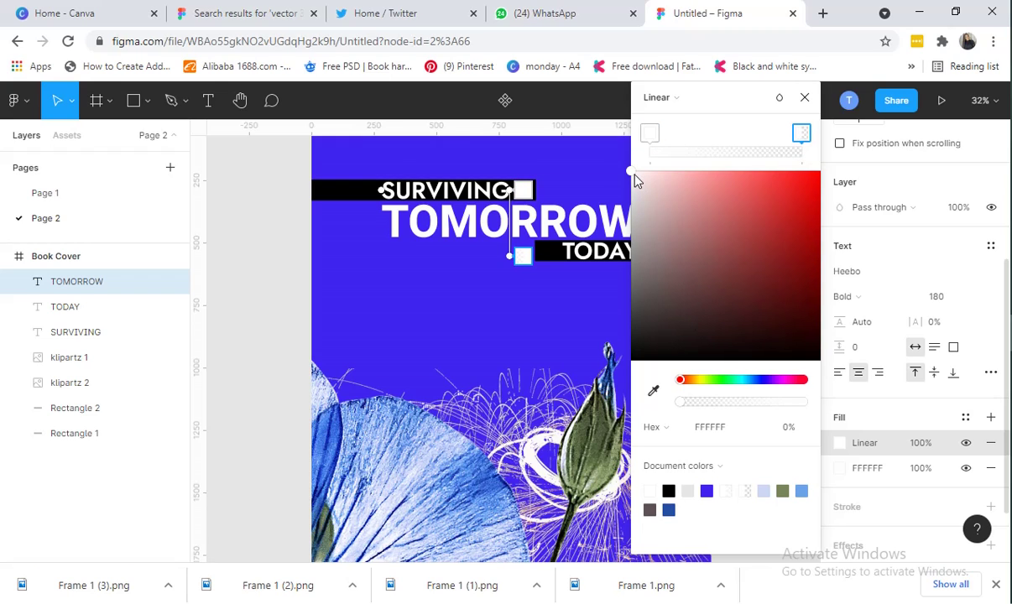
left_click_drag(634, 179, 634, 382)
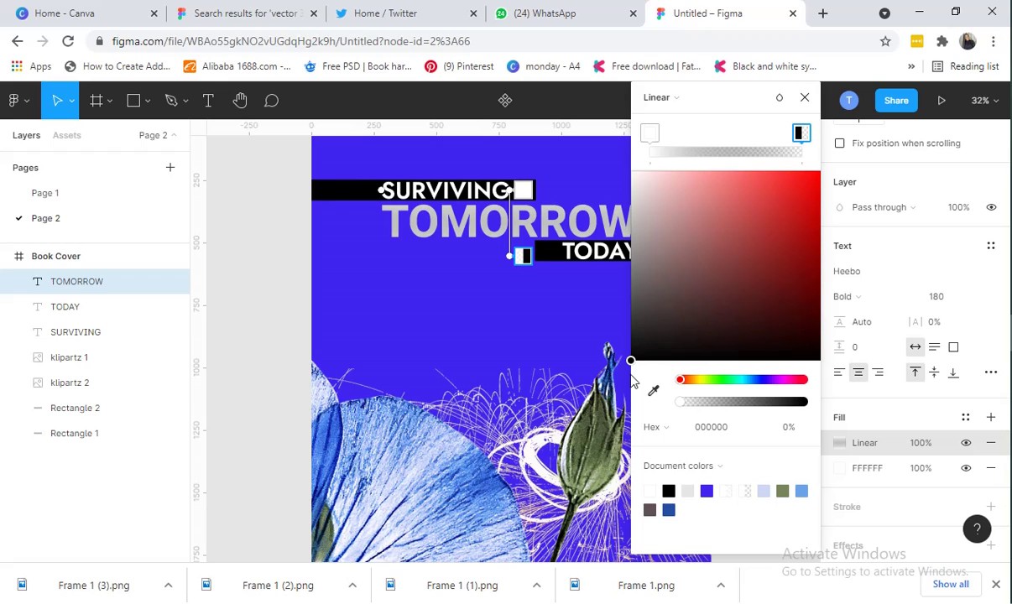
Move the white stop along, angle the gradient across TOMORROW, and make black 100% opaque
left_click(650, 136)
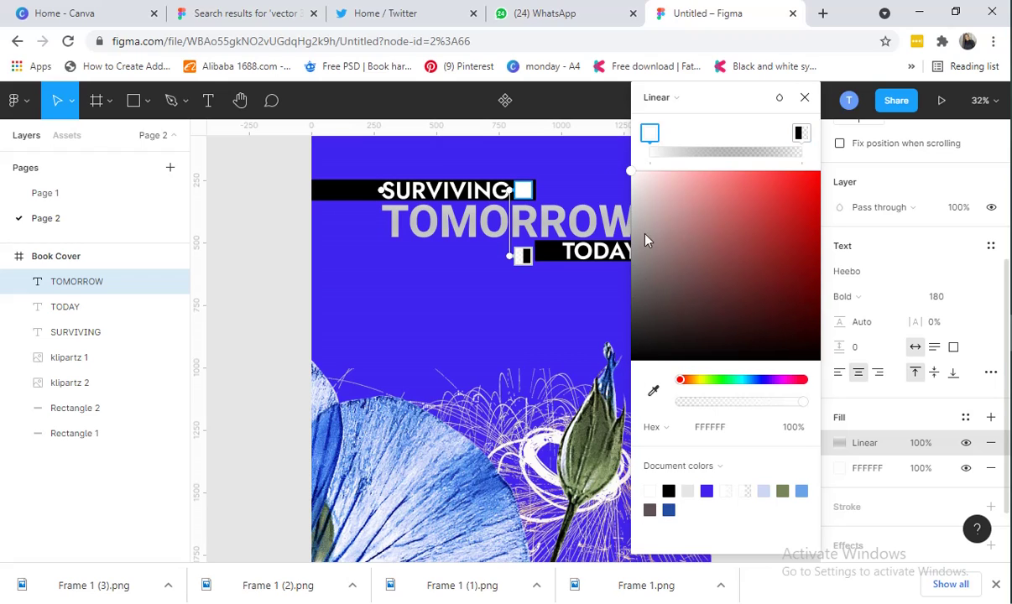
left_click_drag(665, 142, 758, 143)
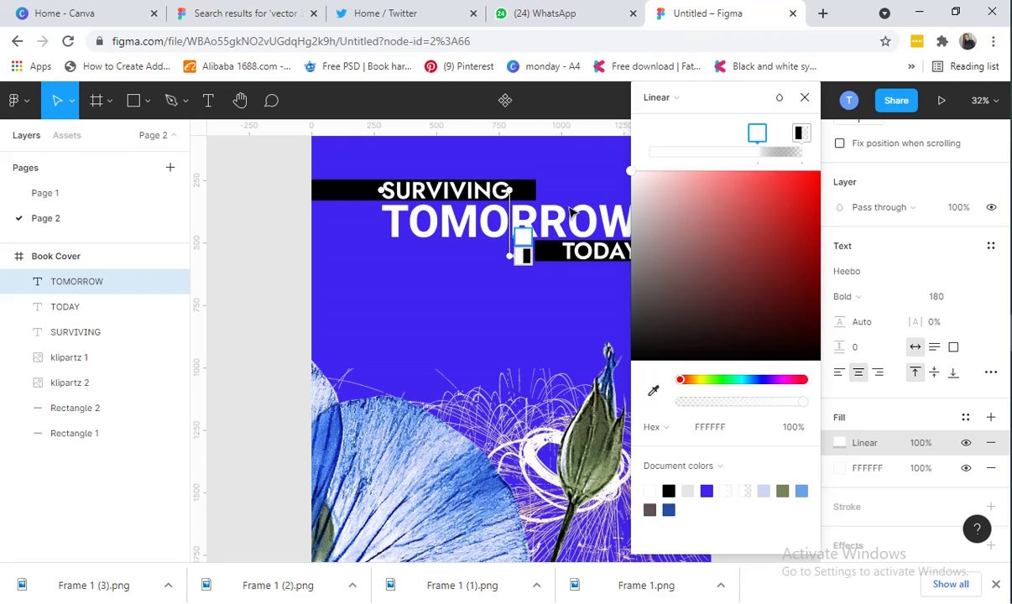
left_click_drag(507, 189, 503, 225)
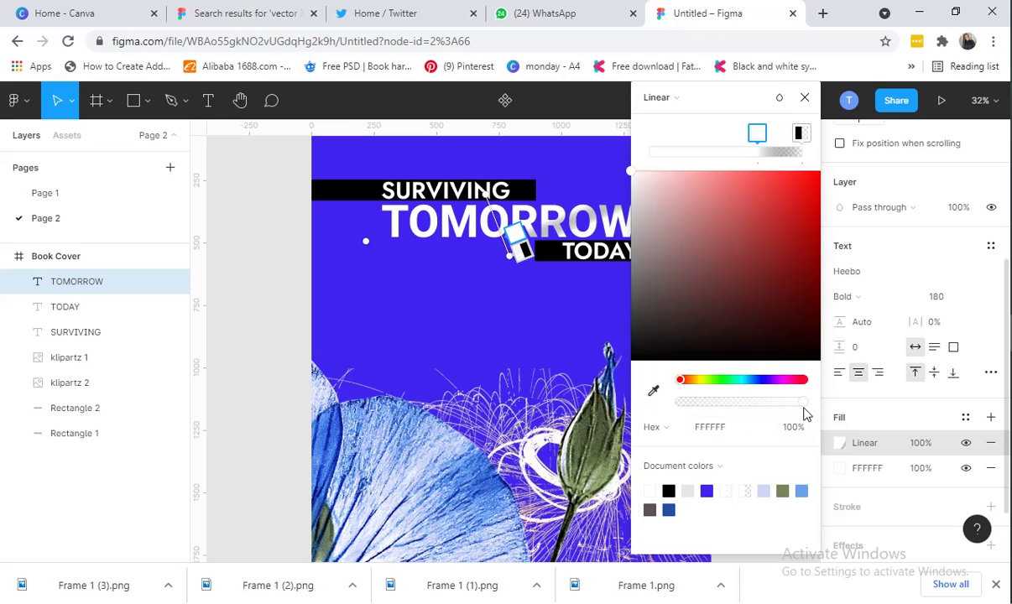
left_click(800, 134)
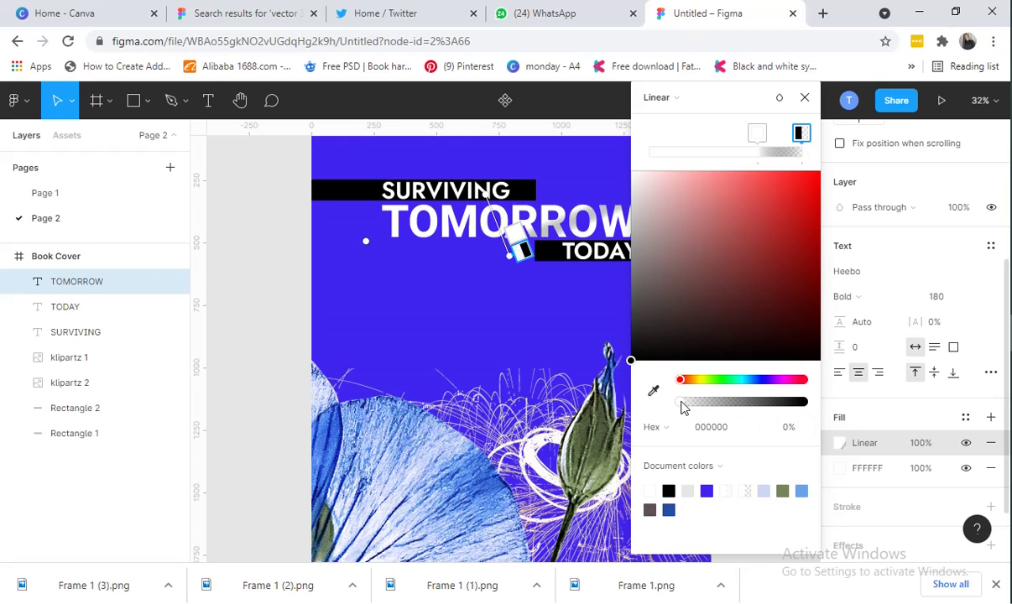
left_click_drag(681, 407, 818, 407)
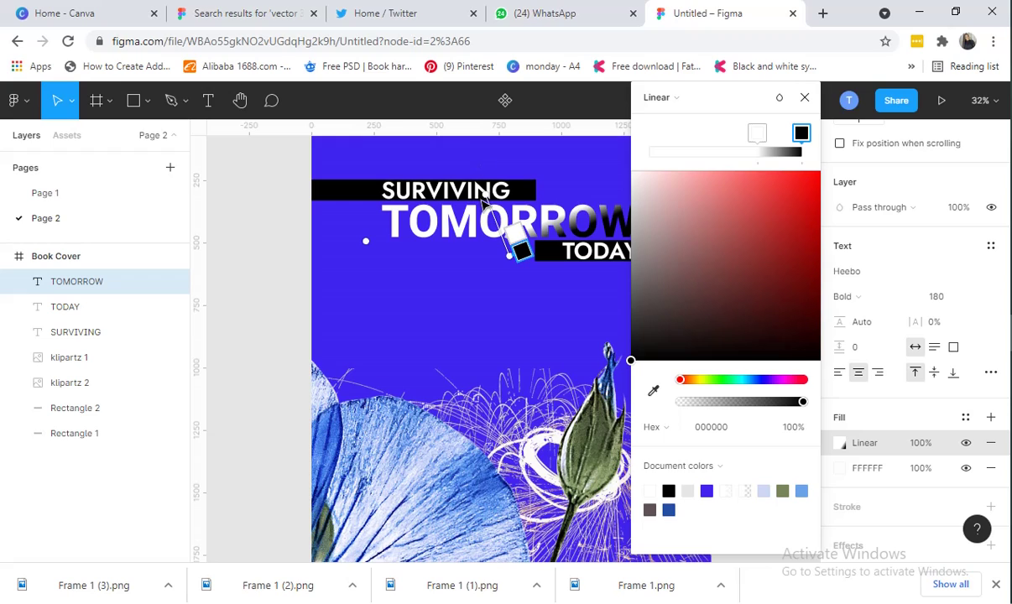
left_click_drag(484, 193, 497, 220)
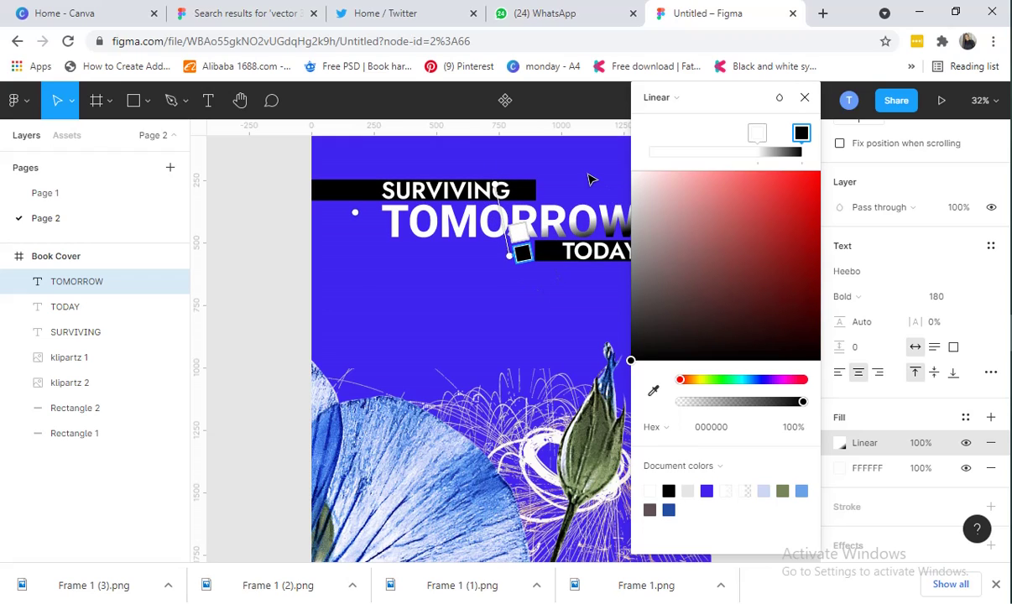
left_click(805, 97)
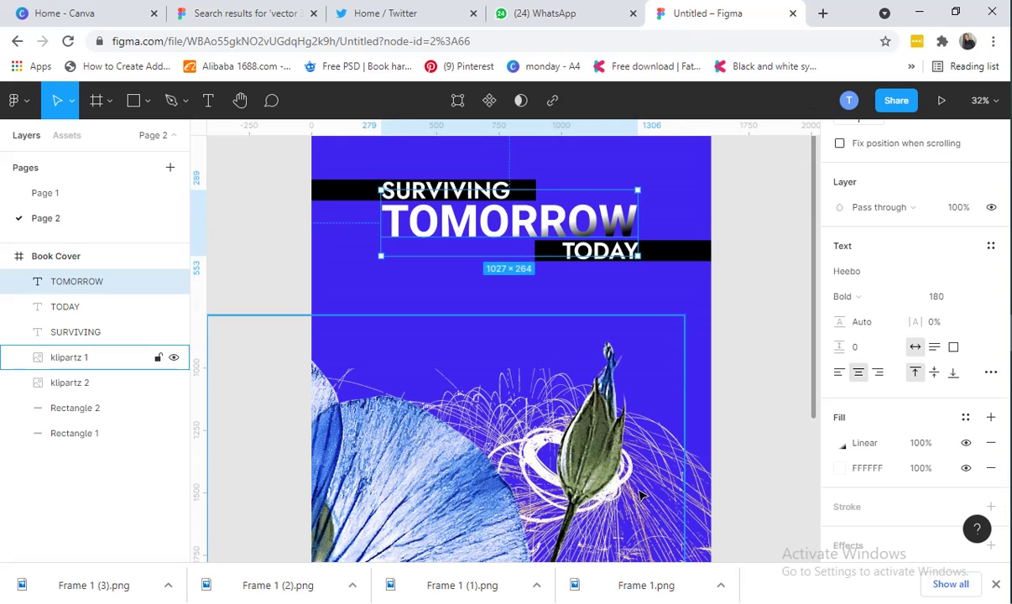
Place a new text box near the bottom of the cover, below the flower
scroll(671, 453, "down", 2)
scroll(663, 441, "up", 1)
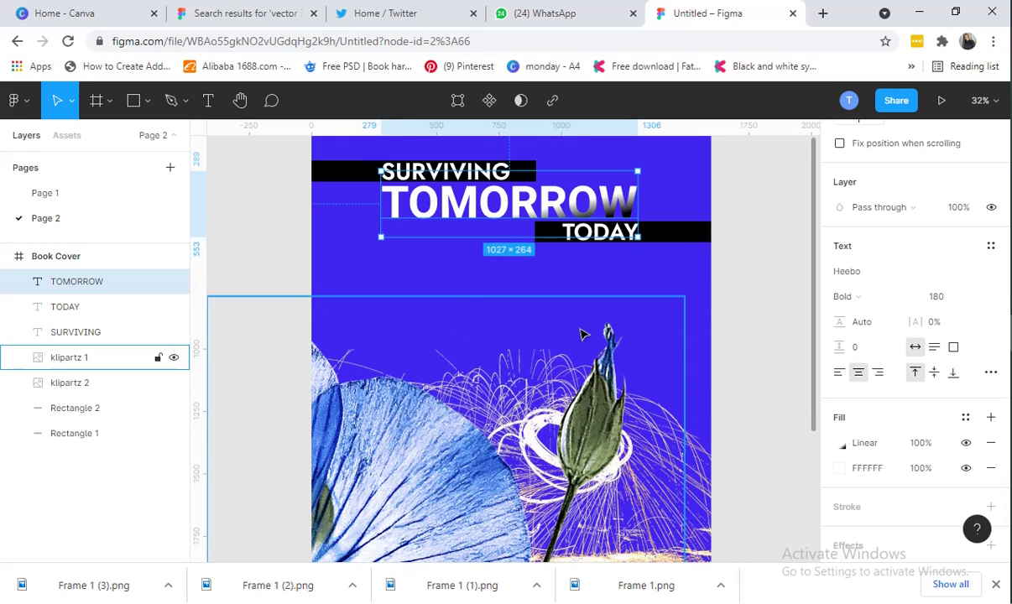
scroll(621, 335, "down", 5)
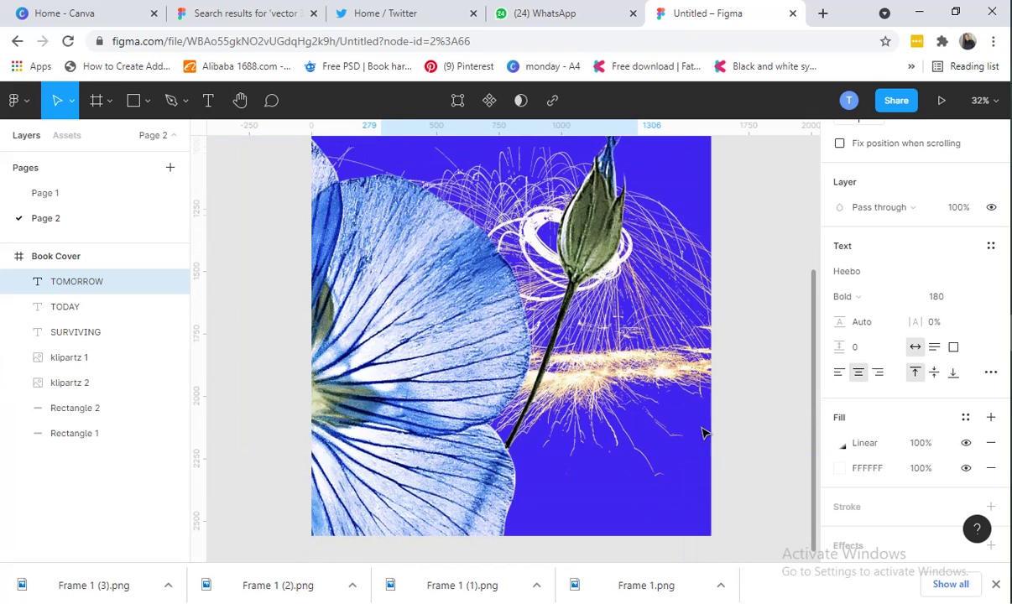
scroll(703, 433, "up", 6)
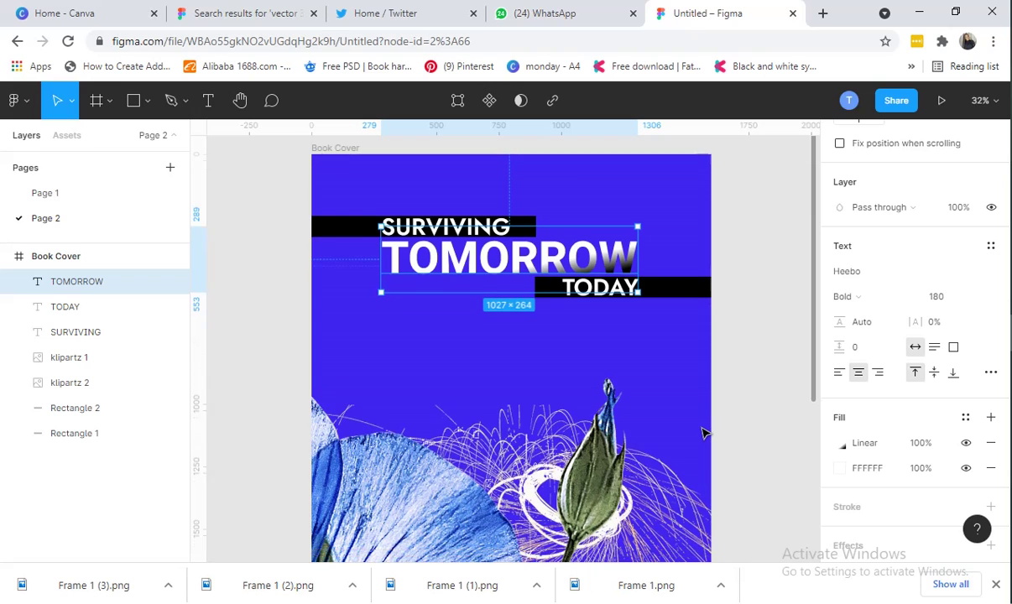
scroll(703, 433, "down", 2)
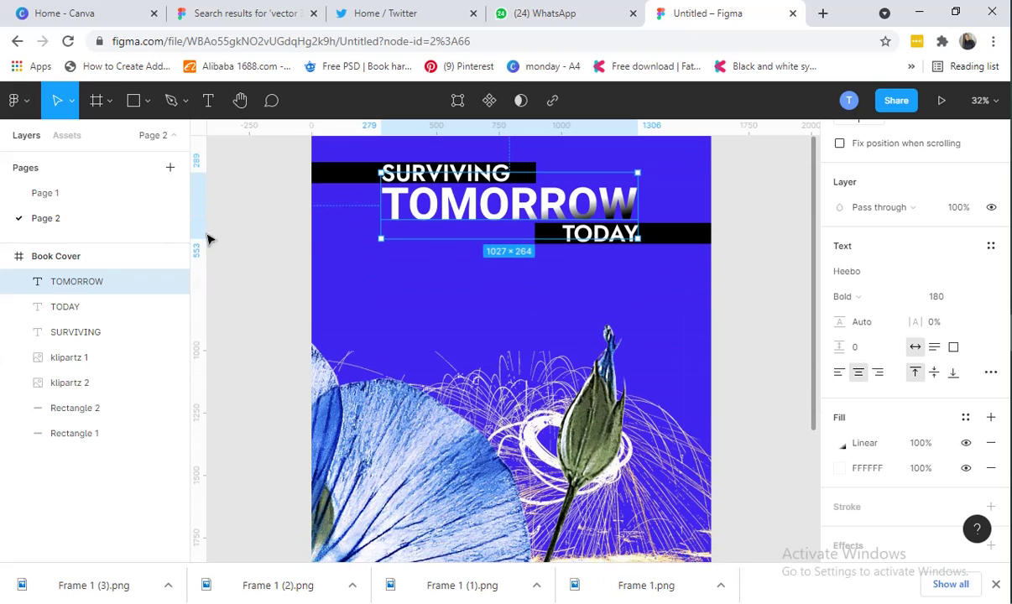
scroll(244, 168, "down", 2)
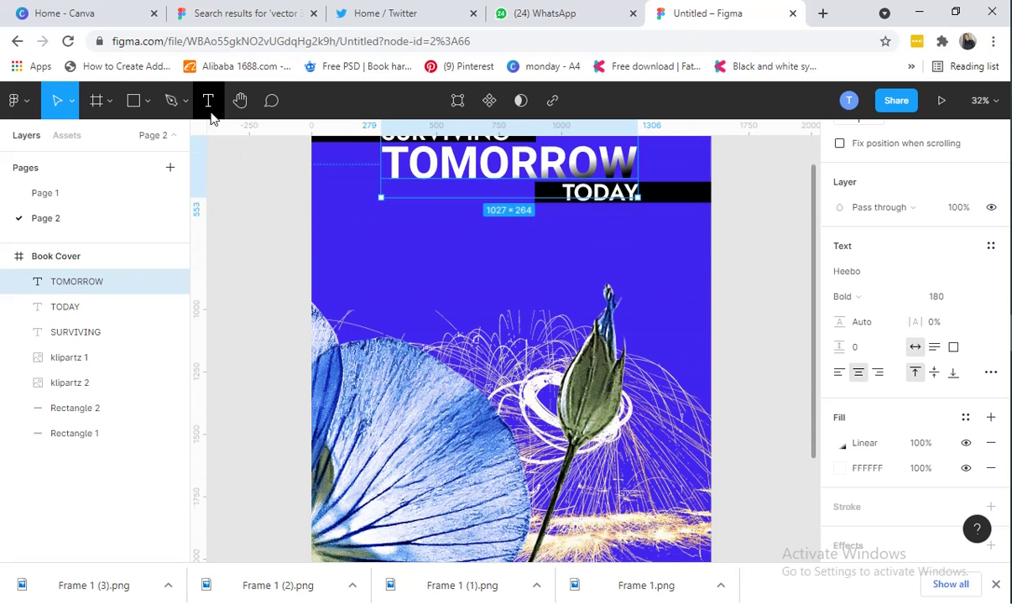
left_click(208, 101)
scroll(688, 451, "down", 5)
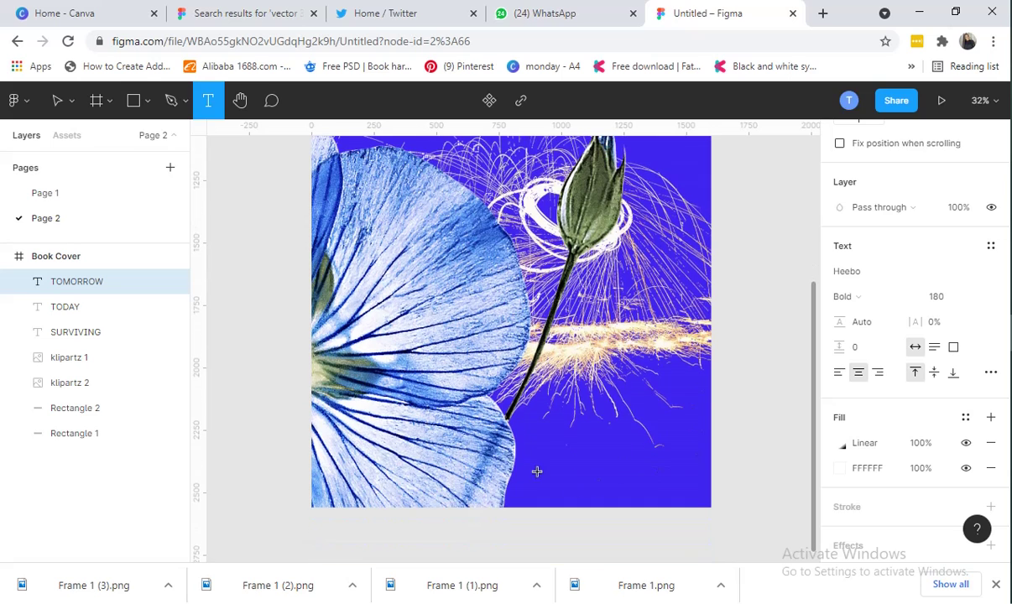
left_click(541, 428)
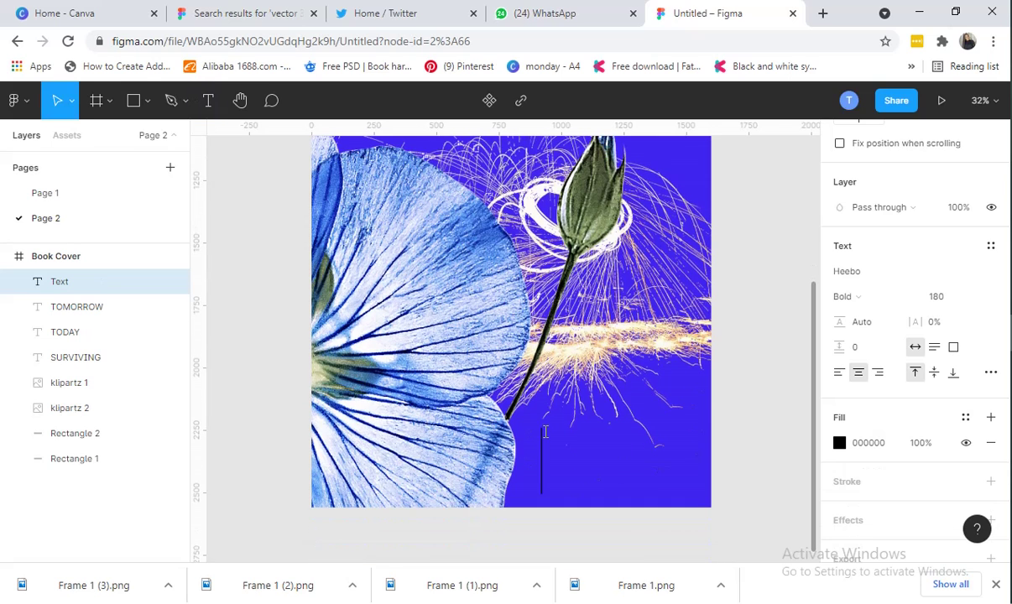
Type the subtitle 'A COLLECTION OF POEMS', fixing the typo, and select it to resize
type("a")
key("BackSpace")
type("A CO")
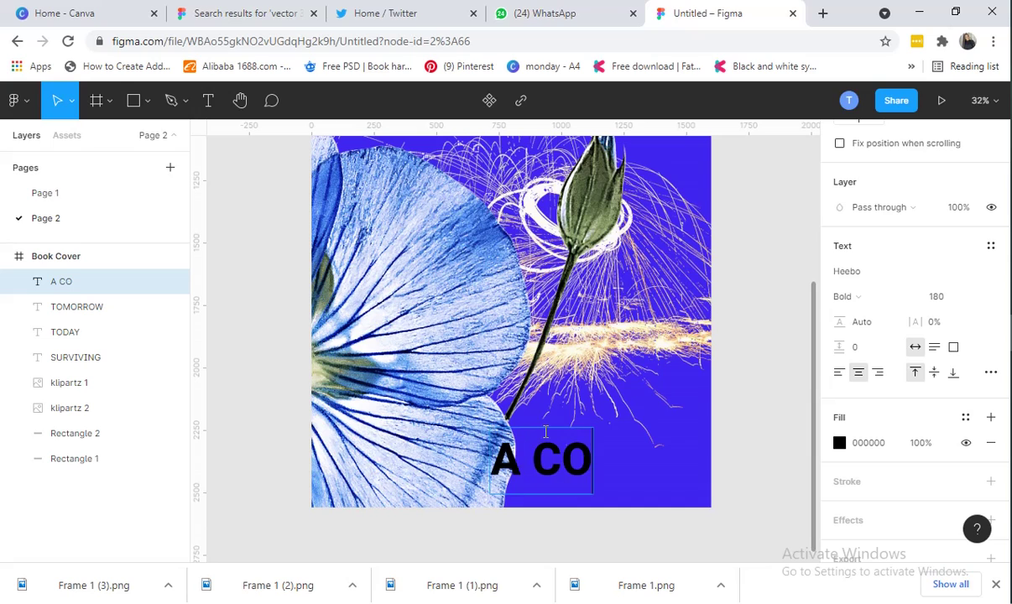
type("LLECTIO")
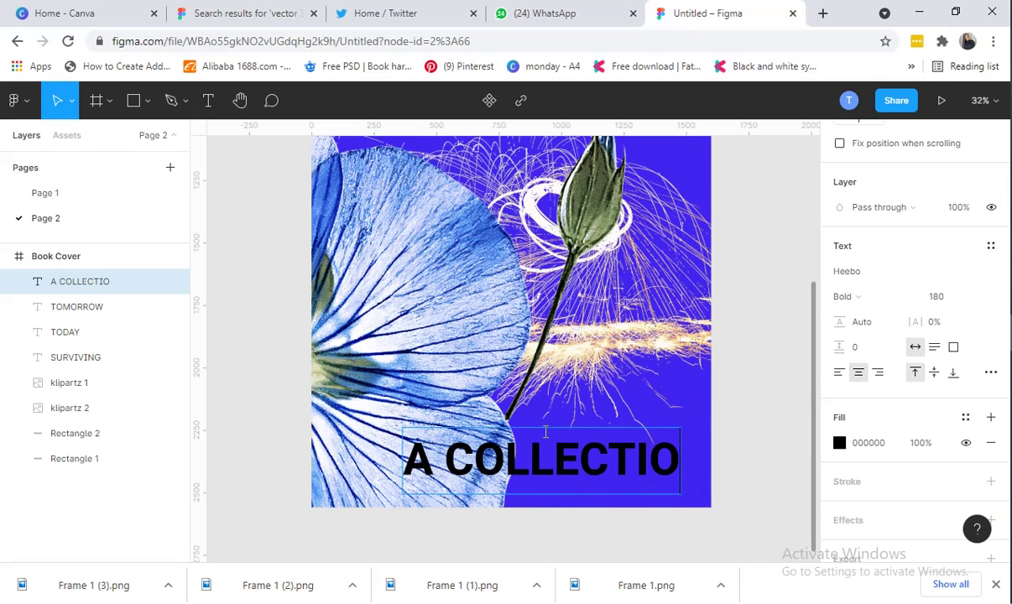
type("NS OF P")
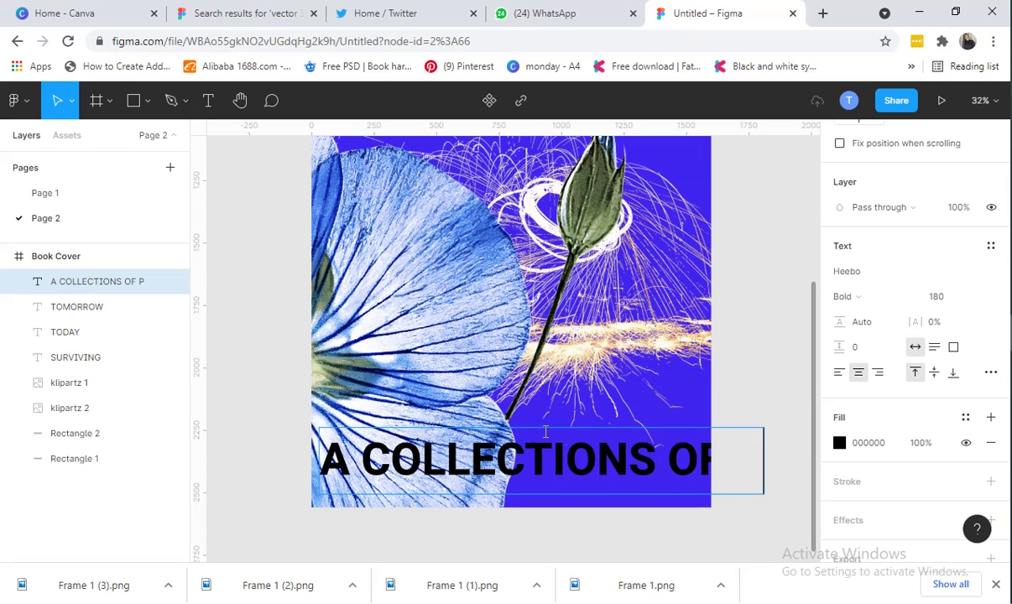
type("OEMS")
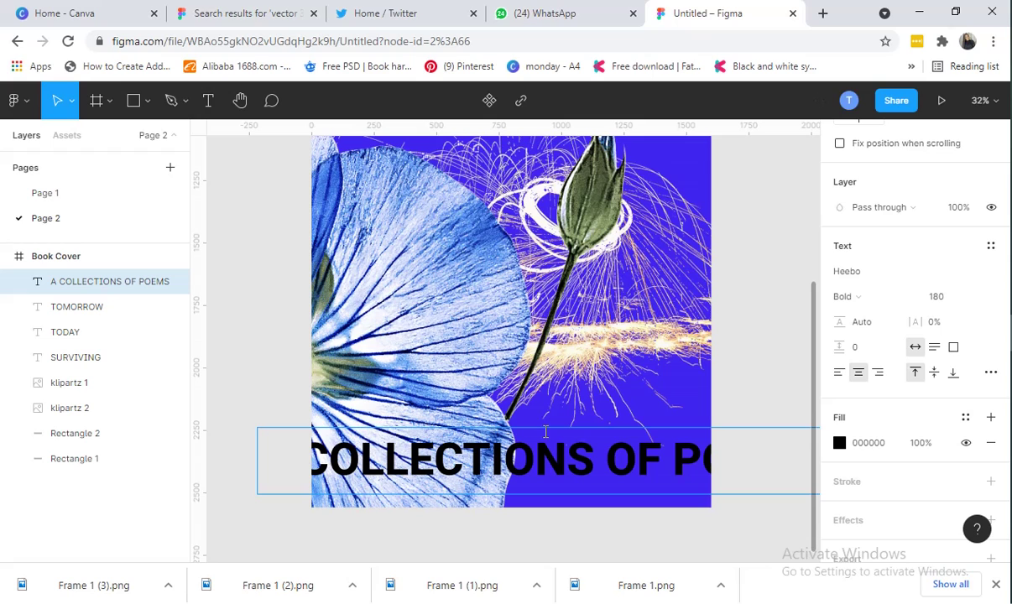
key("BackSpace")
key("BackSpace")
key("BackSpace")
key("BackSpace")
key("BackSpace")
key("BackSpace")
key("BackSpace")
key("BackSpace")
key("BackSpace")
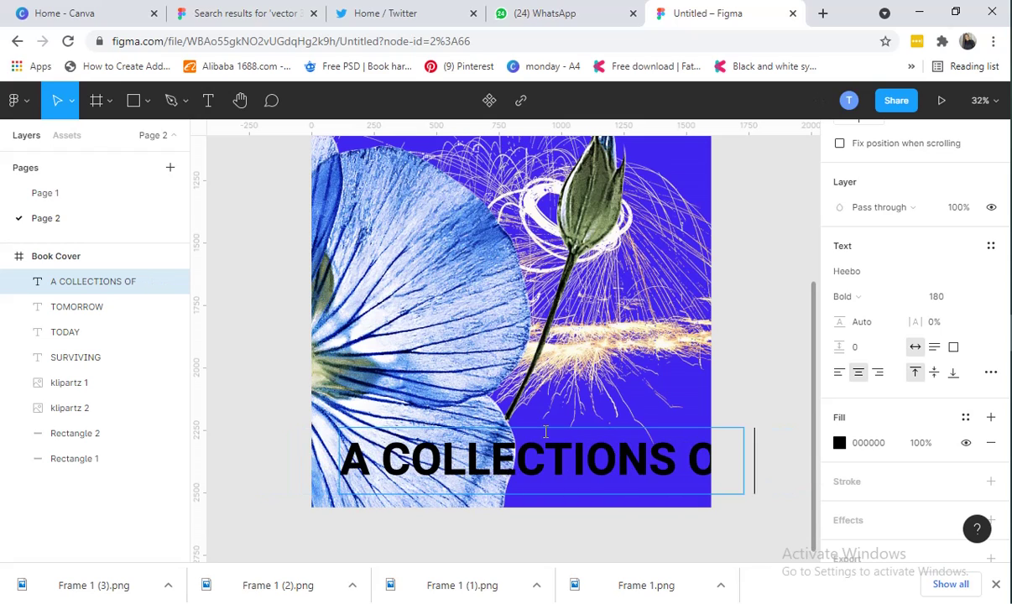
key("BackSpace")
type("O")
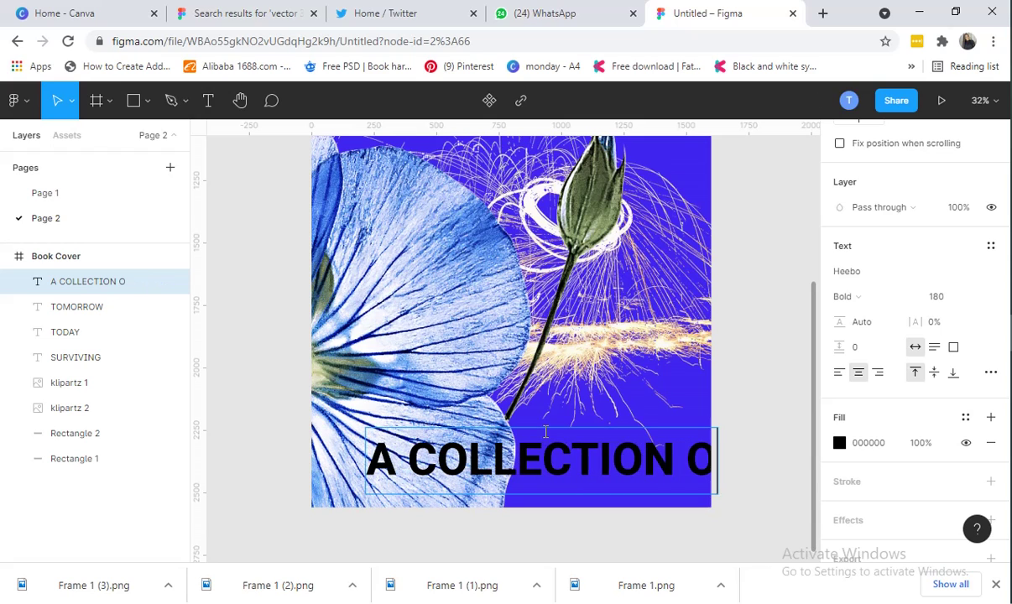
type("F POEMS")
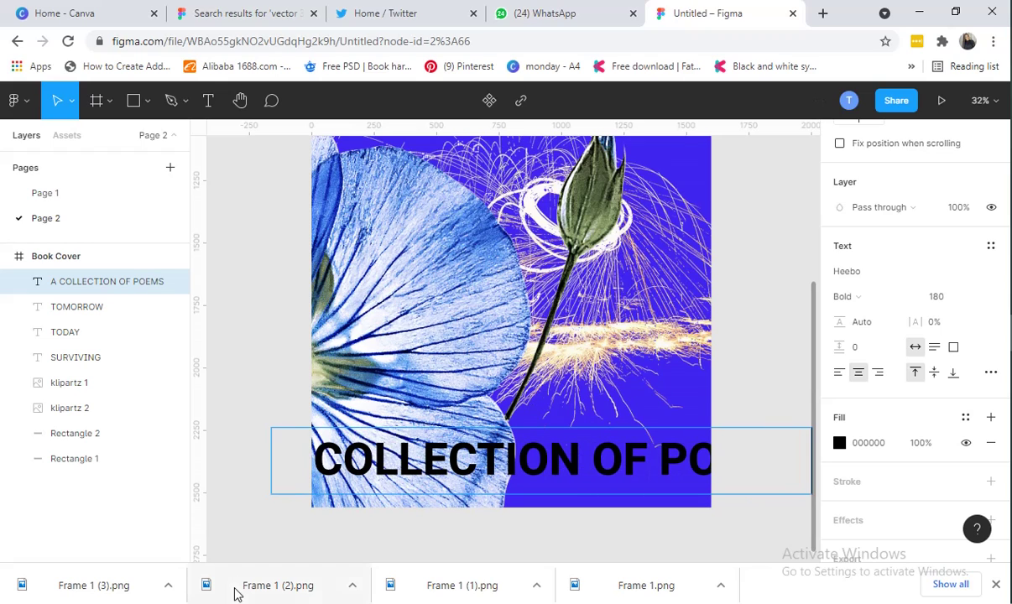
left_click(948, 304)
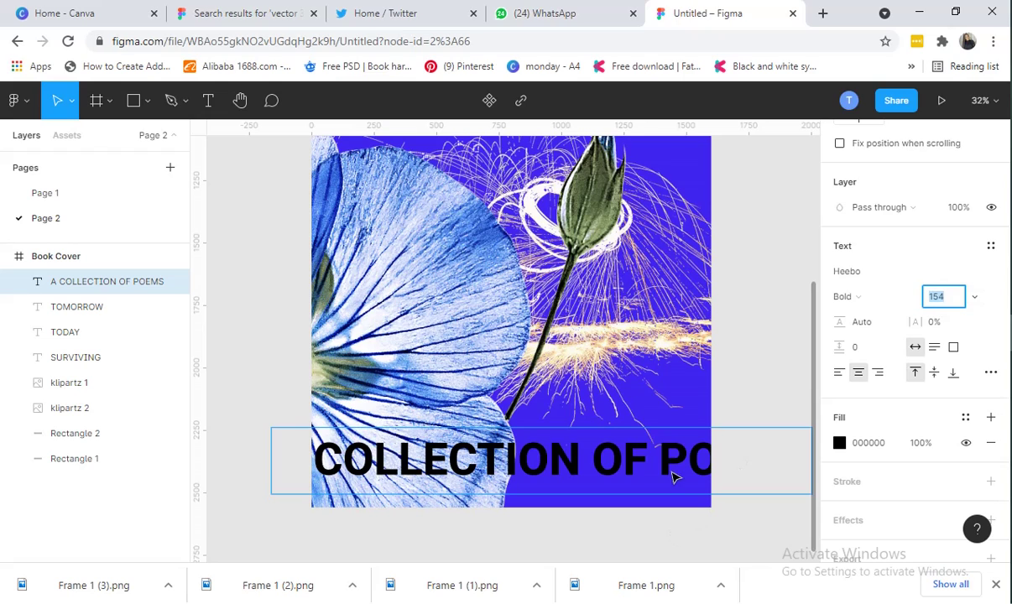
double_click(677, 453)
left_click(937, 304)
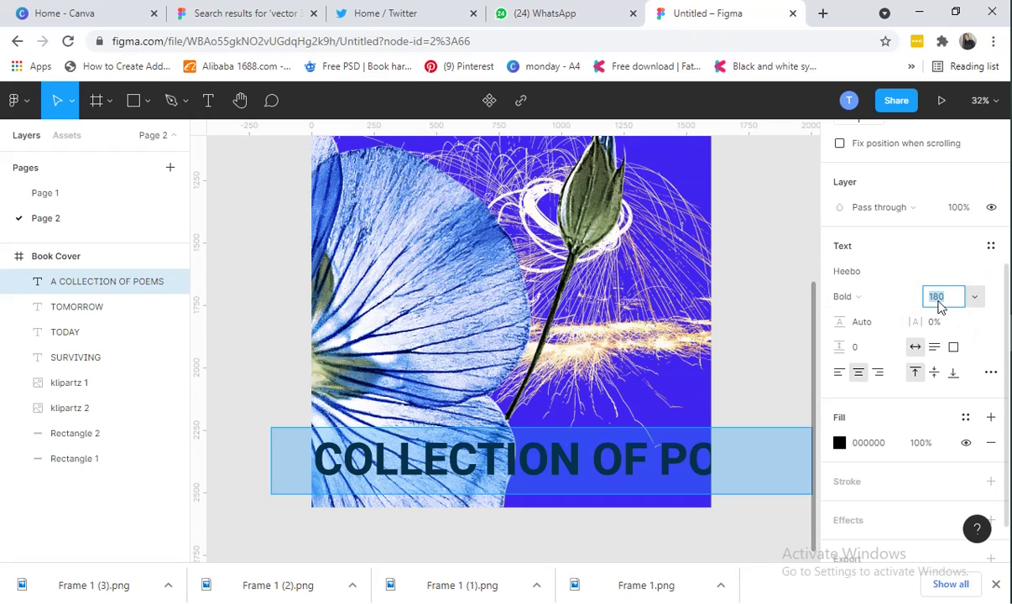
Lower the subtitle's font size to 56
key("Down")
key("Down")
key("Down")
key("Down")
key("Down")
key("Down")
key("Down")
key("Down")
key("Down")
key("Down")
key("Down")
key("Down")
key("Down")
key("Down")
key("Down")
key("Down")
key("Down")
key("Down")
key("Down")
key("Down")
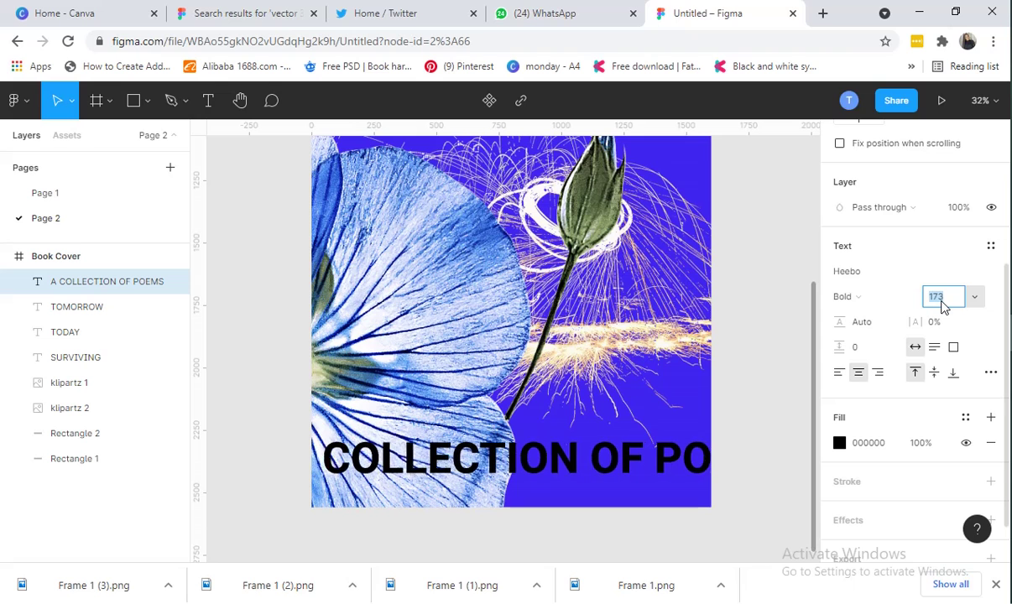
key("Down")
key("Down")
key("Down")
key("Down")
key("Down")
key("Down")
key("Down")
key("Down")
key("Down")
key("Down")
key("Down")
key("Down")
key("Down")
key("Down")
key("Down")
key("Down")
key("Down")
key("Down")
key("Down")
key("Down")
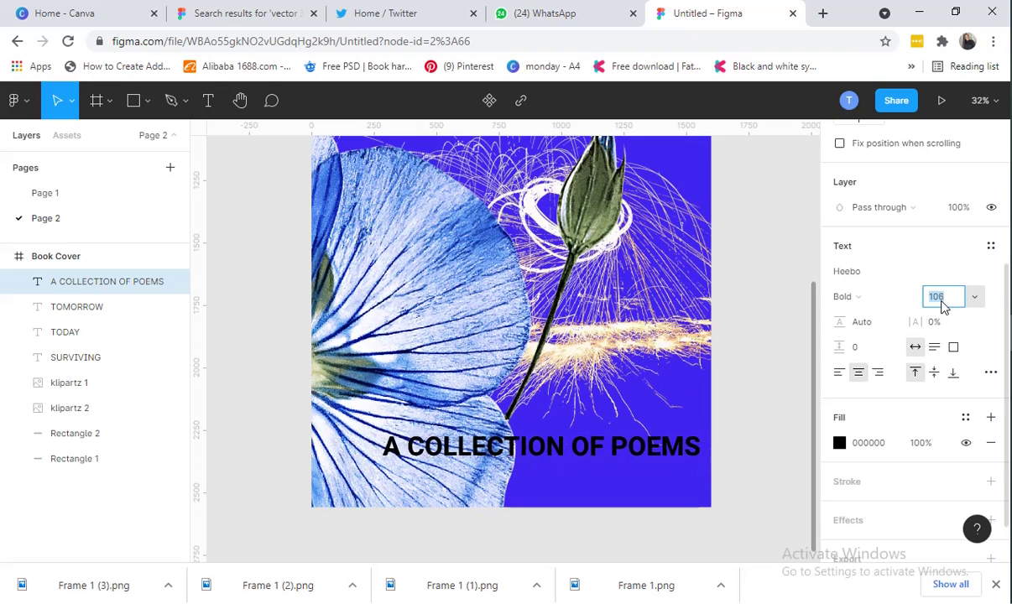
key("Down")
key("Down")
key("Down")
key("Down")
key("Down")
key("Down")
key("Down")
key("Down")
key("Down")
key("Down")
key("Down")
key("Down")
key("Down")
key("Down")
key("Down")
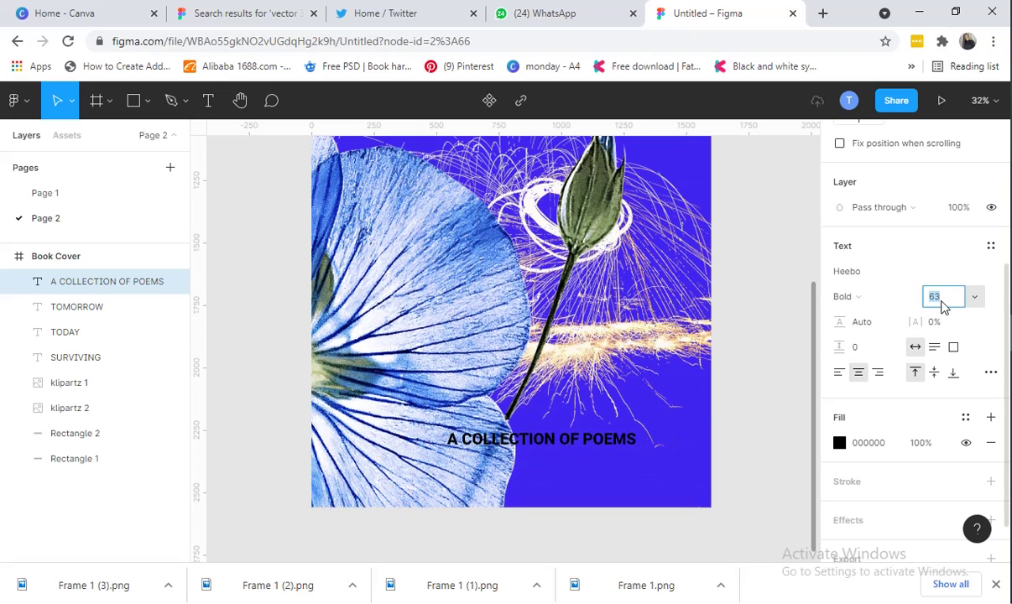
key("Down")
key("Down")
key("Down")
key("Down")
key("Down")
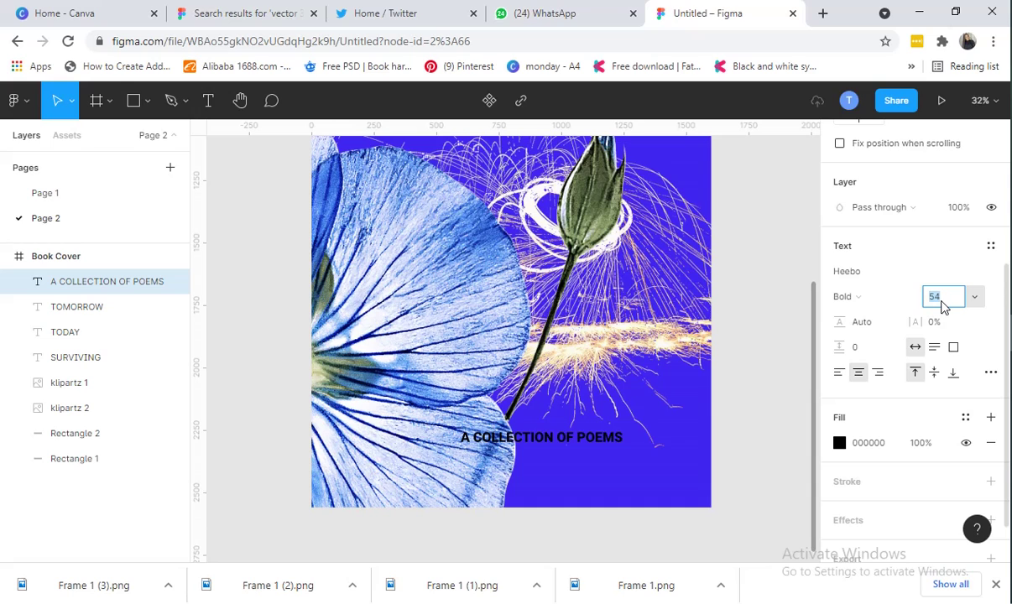
key("Up")
key("Up")
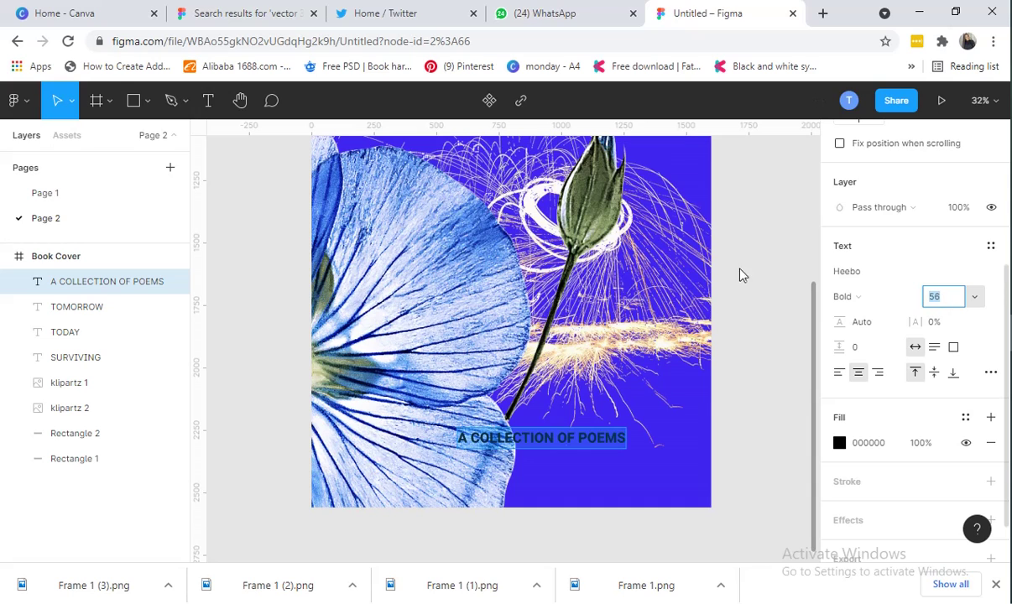
Move the subtitle further right on the cover and reduce its font size to 48
left_click(746, 459)
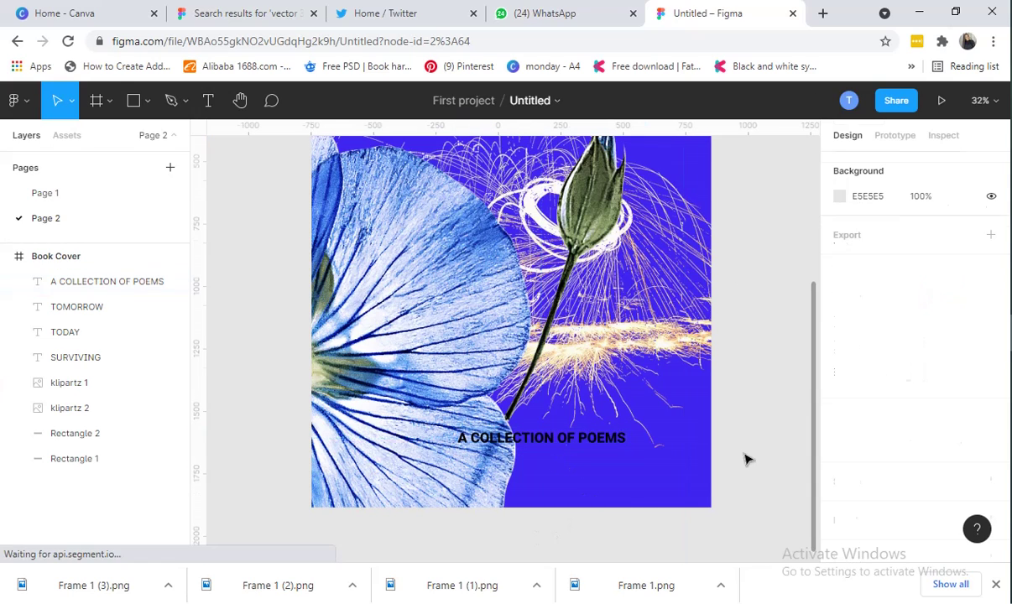
left_click_drag(592, 435, 648, 442)
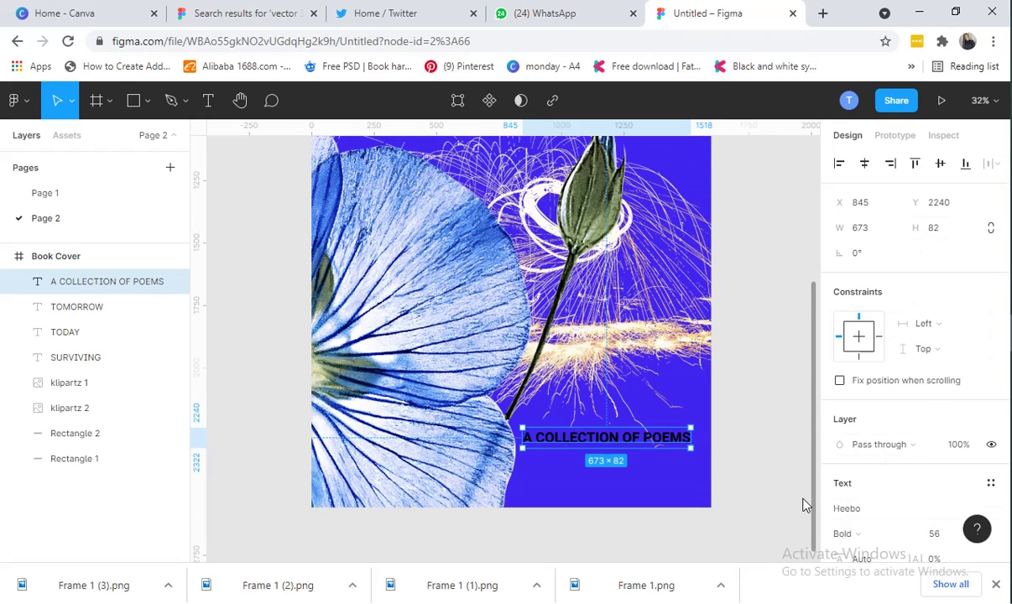
scroll(923, 460, "down", 4)
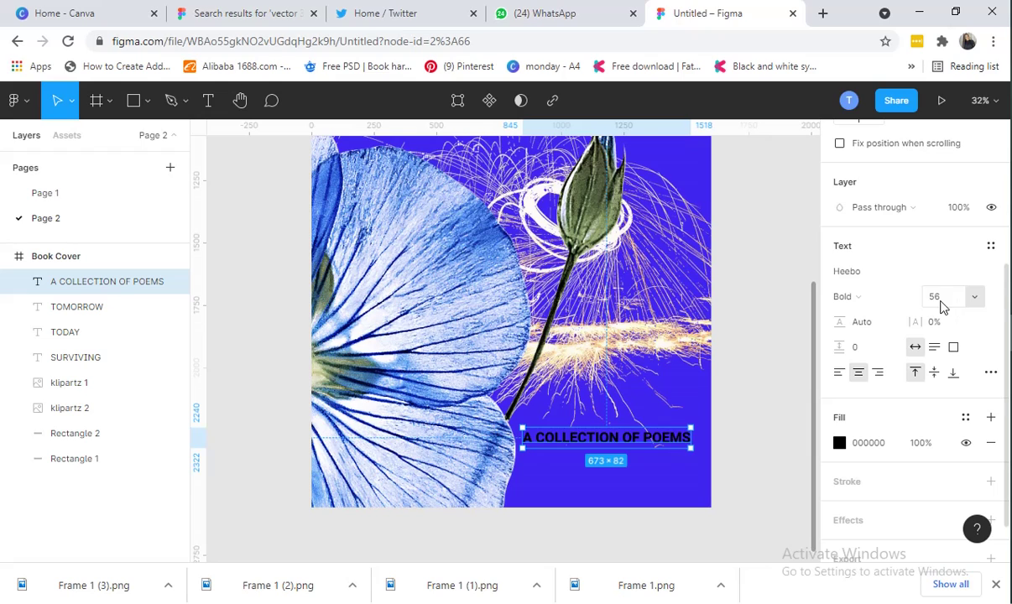
left_click(940, 299)
key("Down")
key("Down")
key("Down")
key("Down")
key("Down")
key("Down")
key("Down")
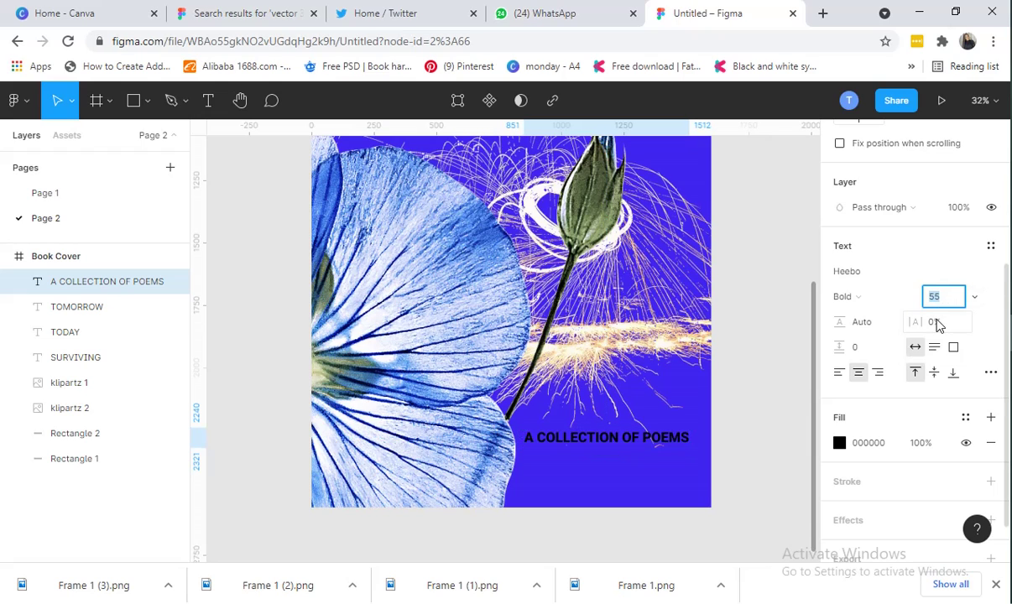
key("Down")
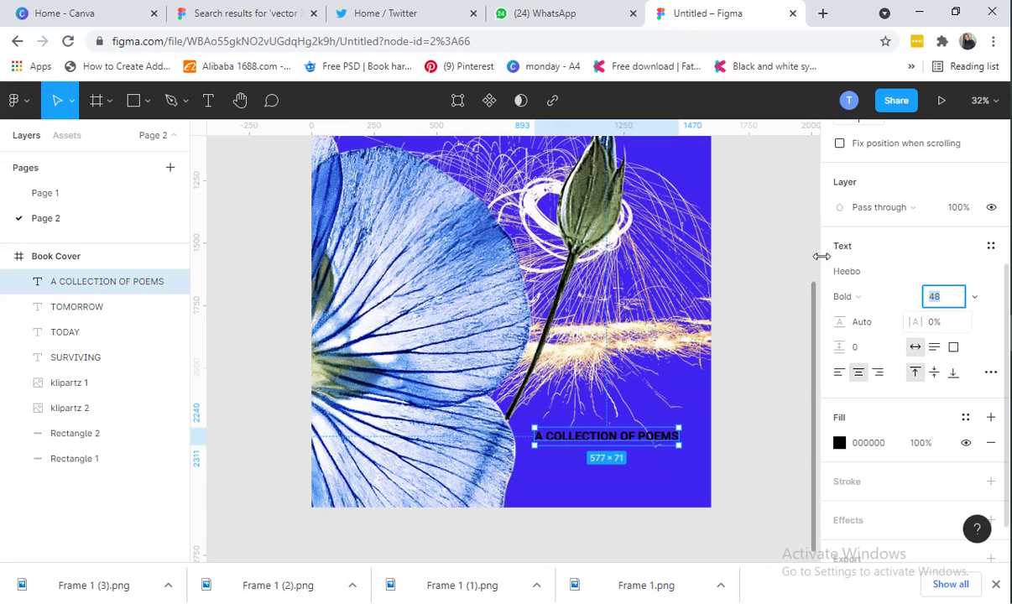
After checking Page 1's reference subtitle, change the Page 2 subtitle font to Arvo
left_click(47, 193)
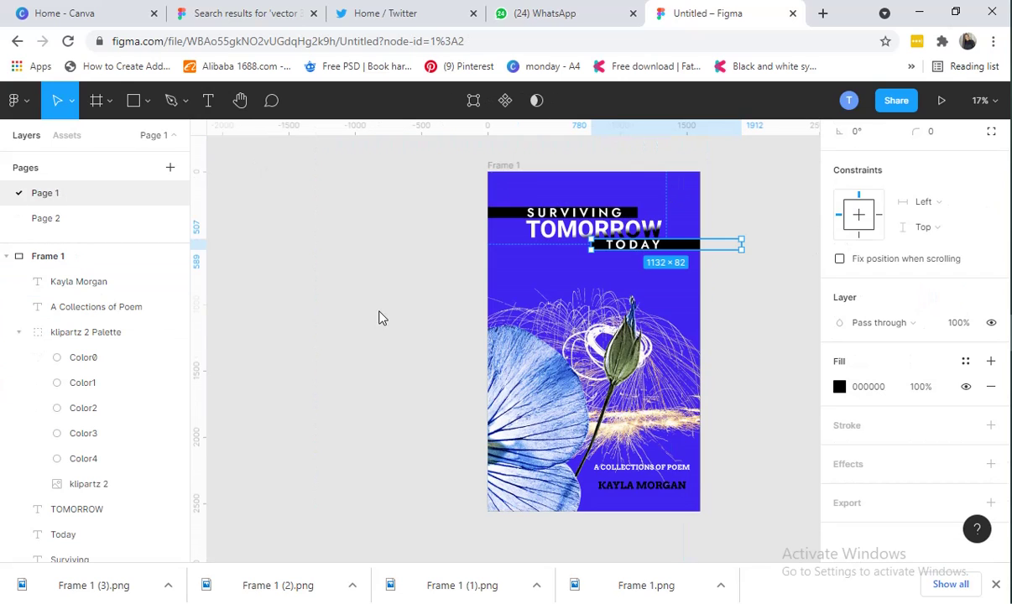
left_click(636, 472)
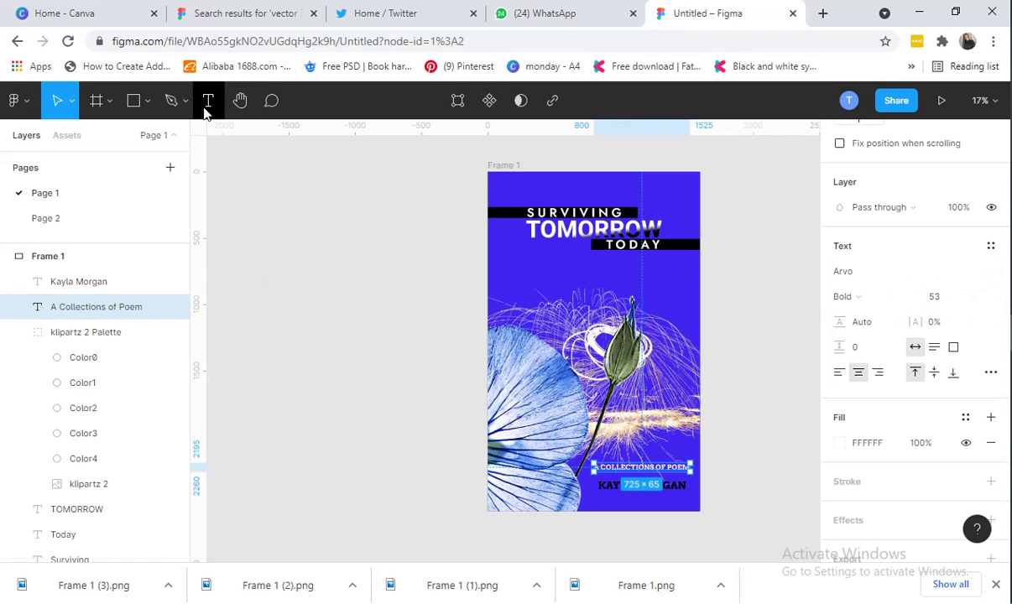
left_click(131, 225)
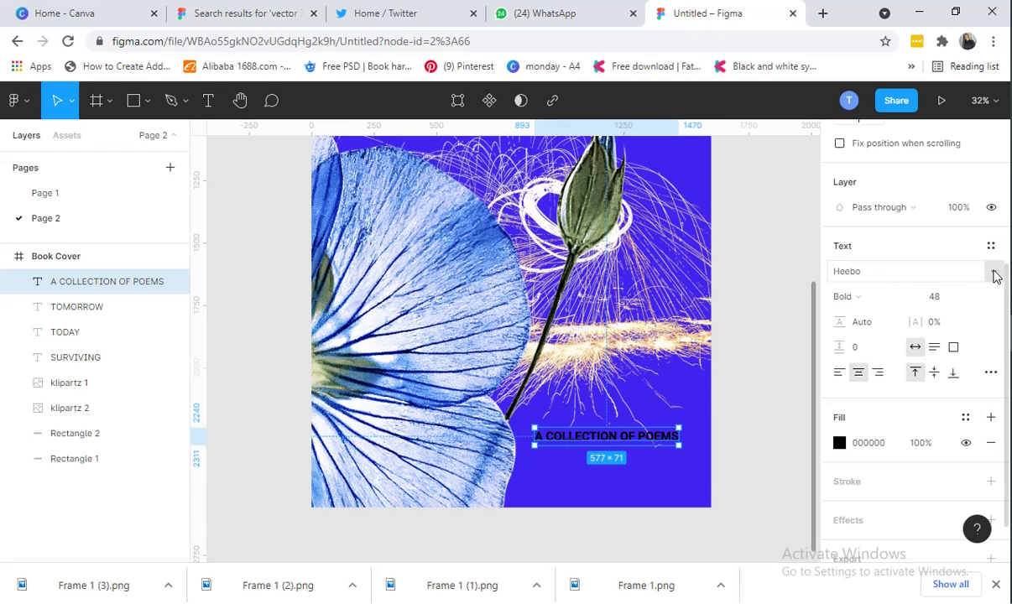
left_click(994, 273)
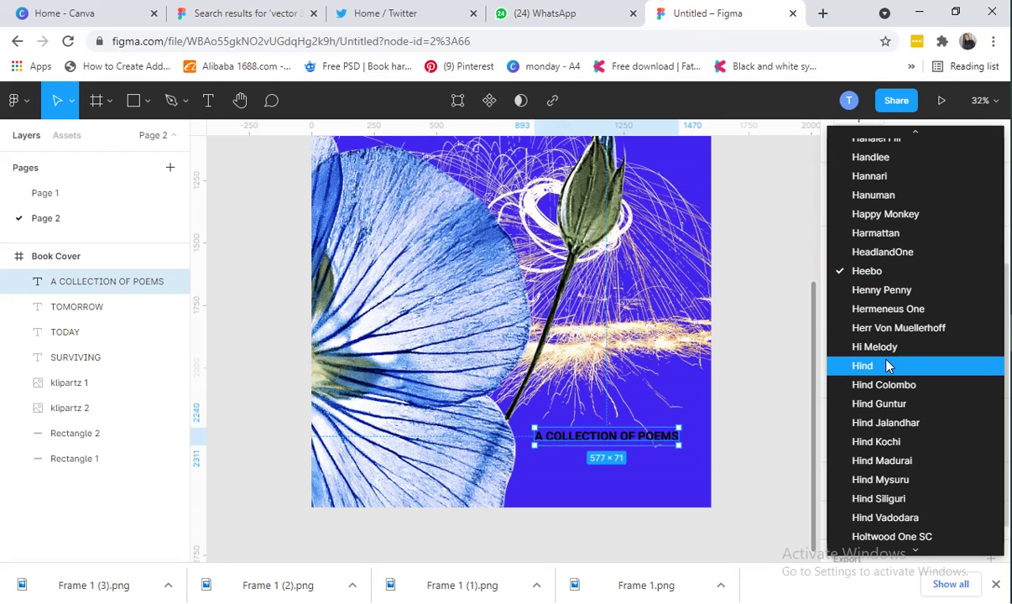
scroll(898, 369, "down", 5)
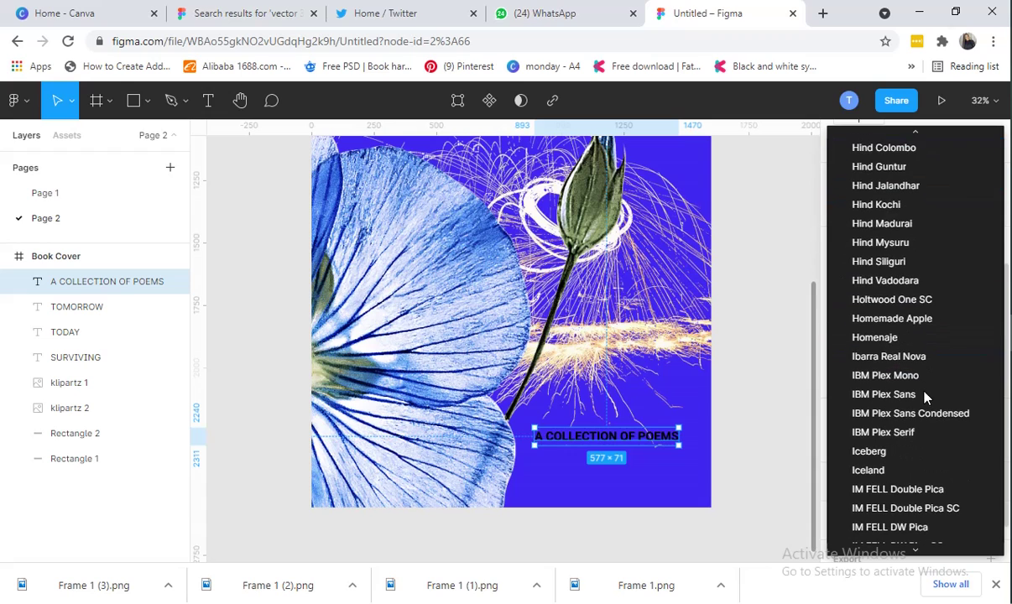
scroll(919, 394, "up", 20)
scroll(921, 403, "down", 10)
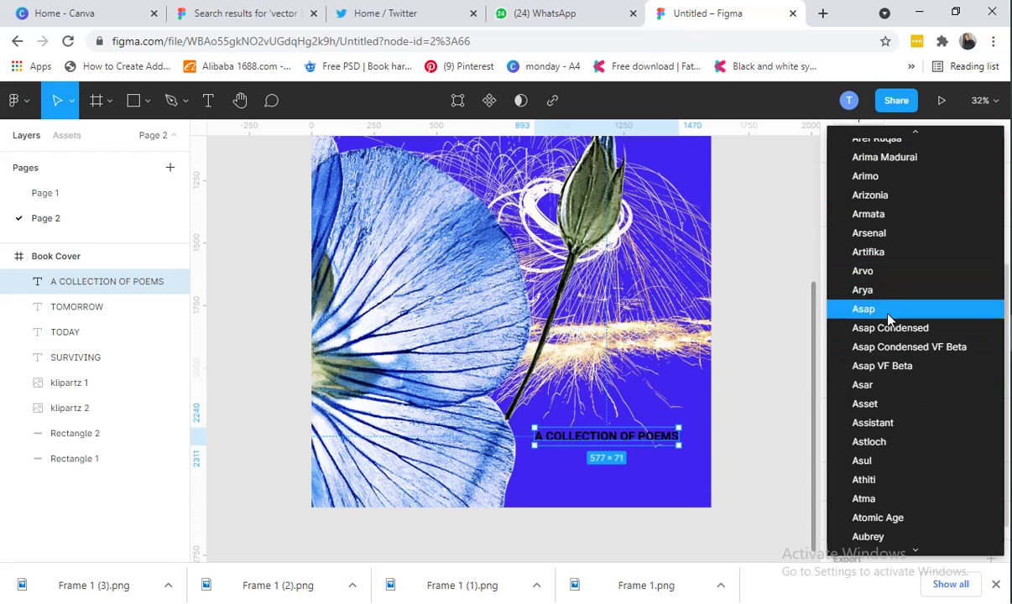
left_click(902, 277)
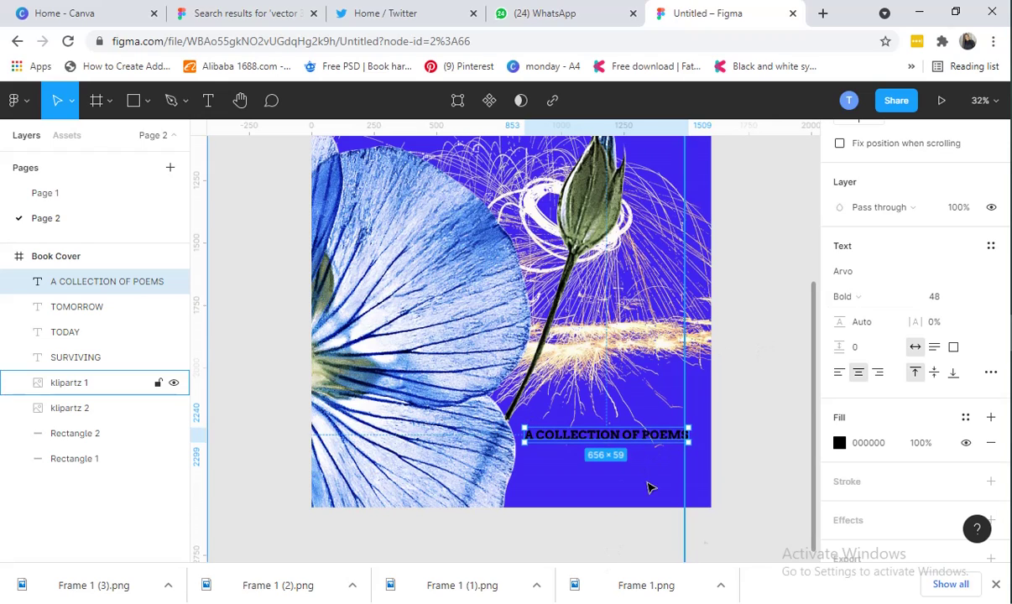
Raise the subtitle's font size to 56
left_click(957, 296)
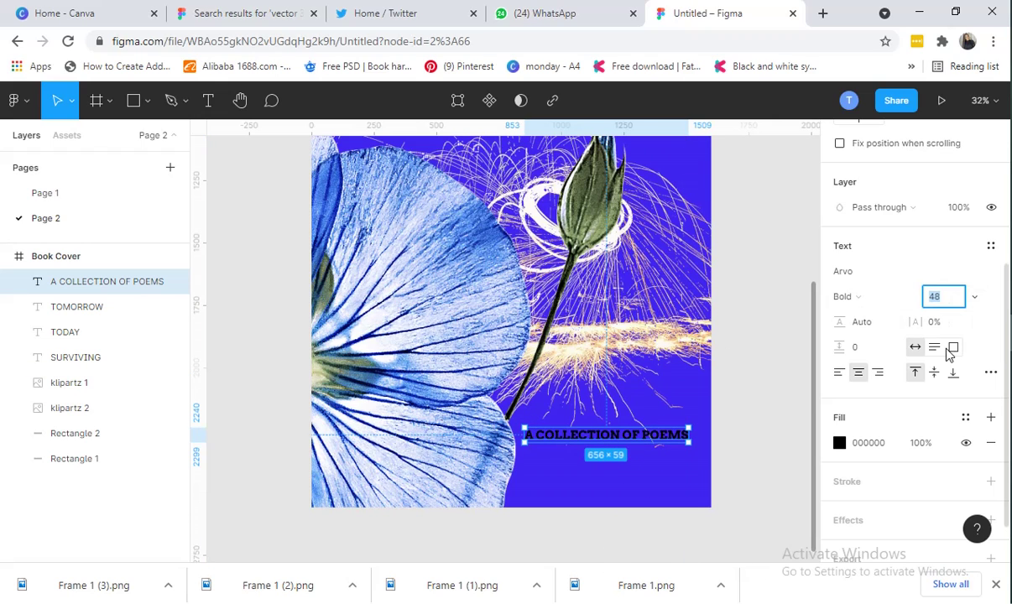
key("Up")
key("Up")
key("Up")
key("Up")
key("Up")
key("Up")
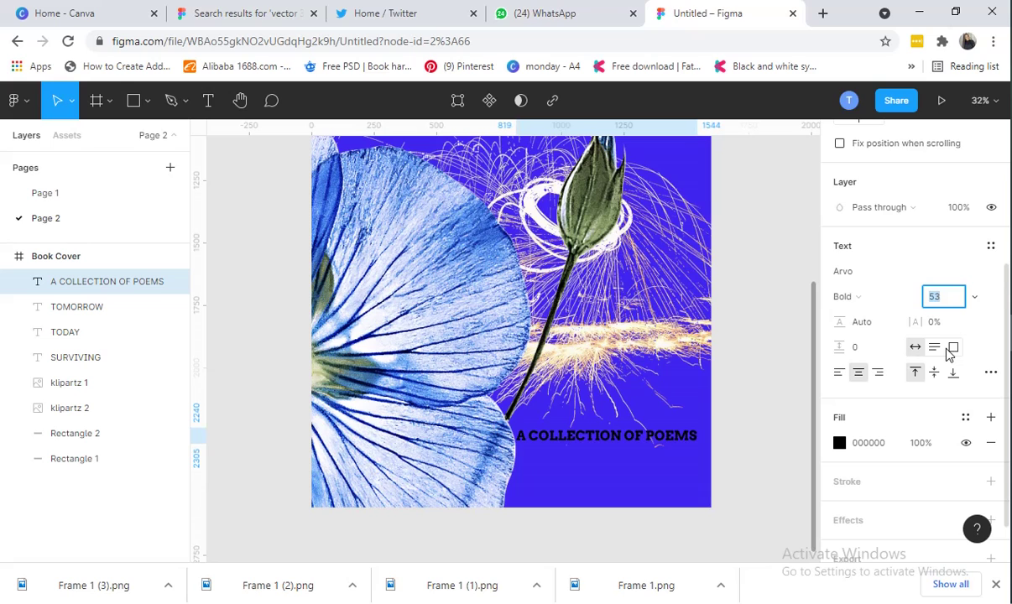
key("Up")
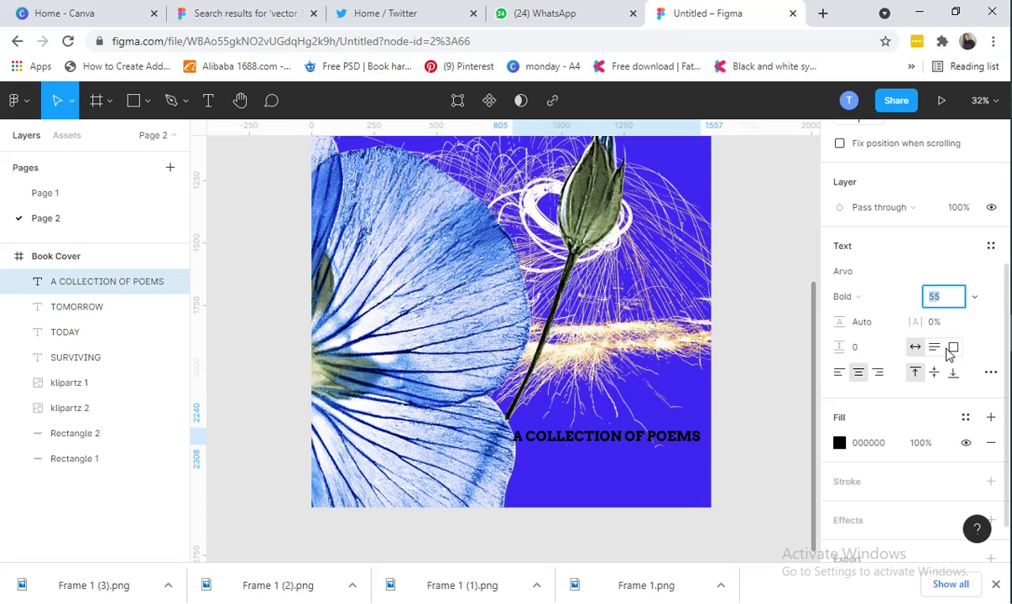
key("Up")
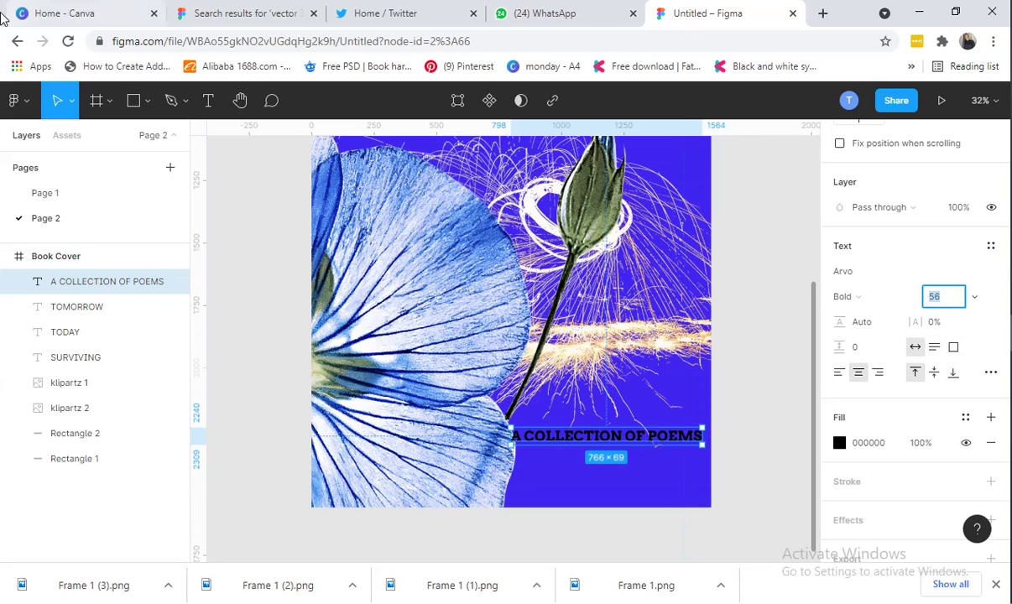
Compare against Page 1, then set the subtitle to size 53 and nudge it slightly up
left_click(67, 195)
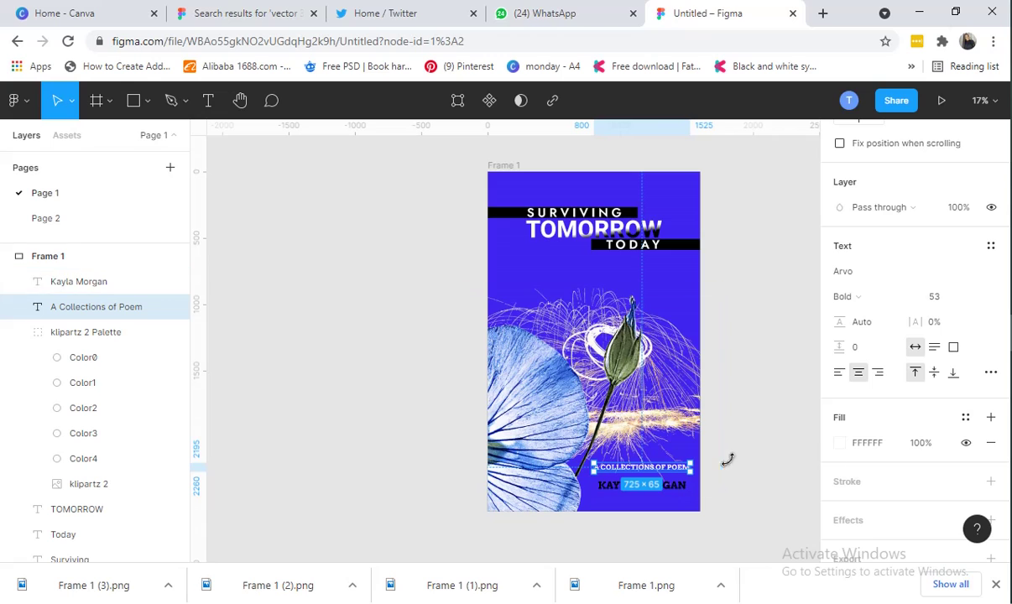
left_click(809, 450)
left_click(658, 470)
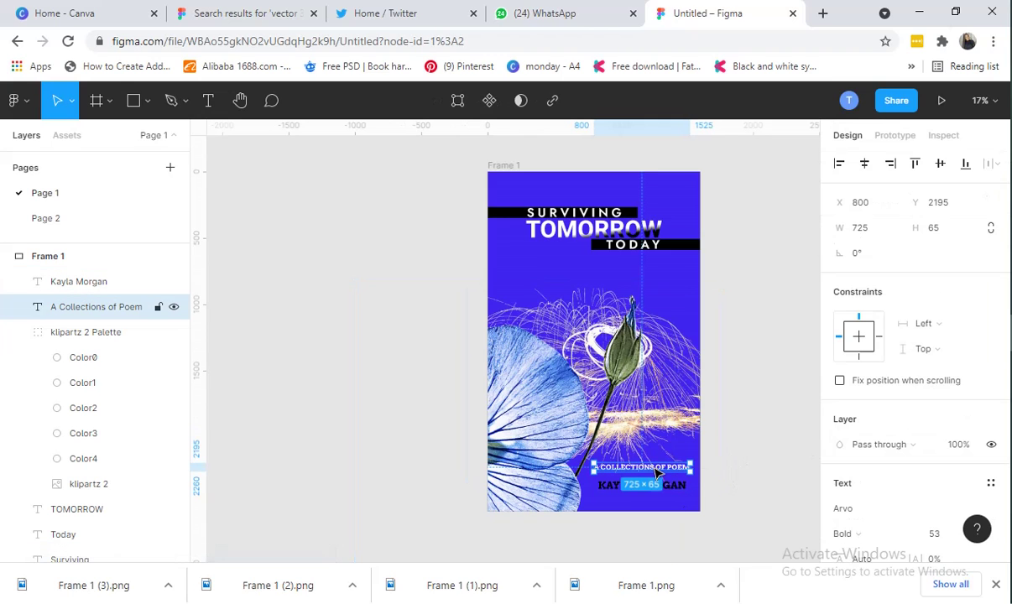
scroll(965, 446, "down", 1)
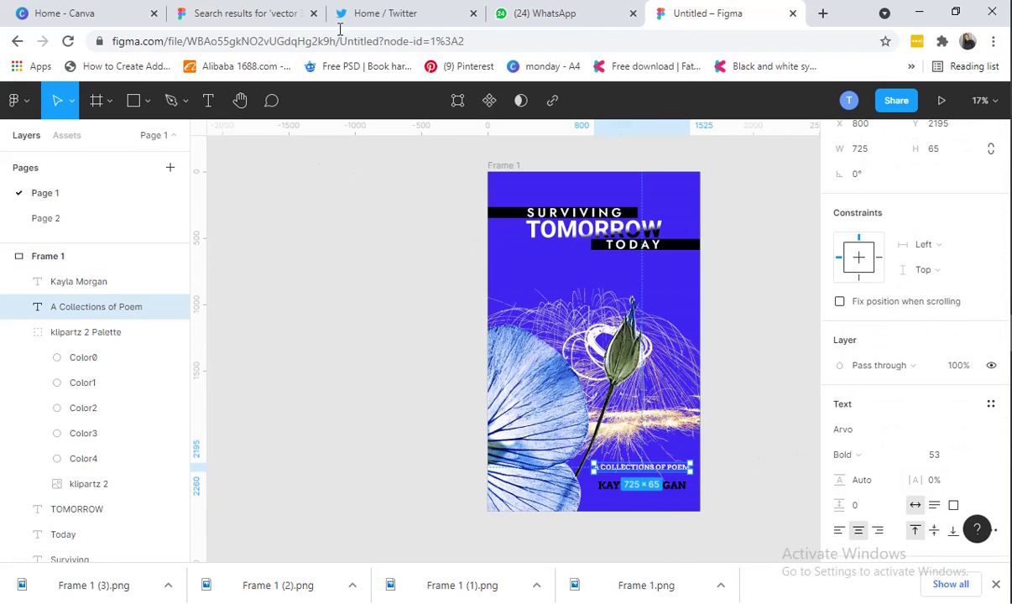
left_click(74, 222)
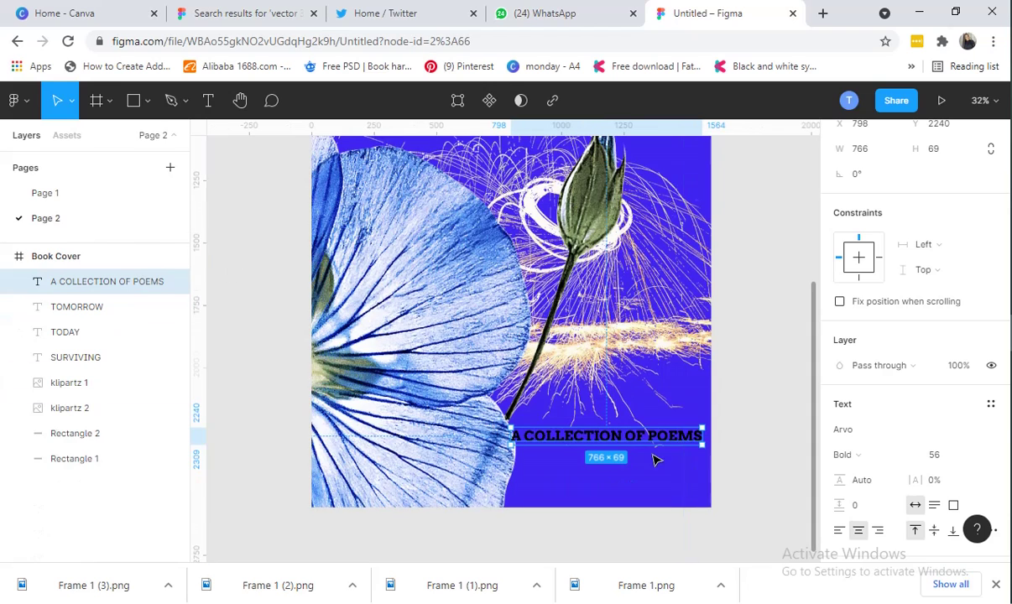
left_click(941, 454)
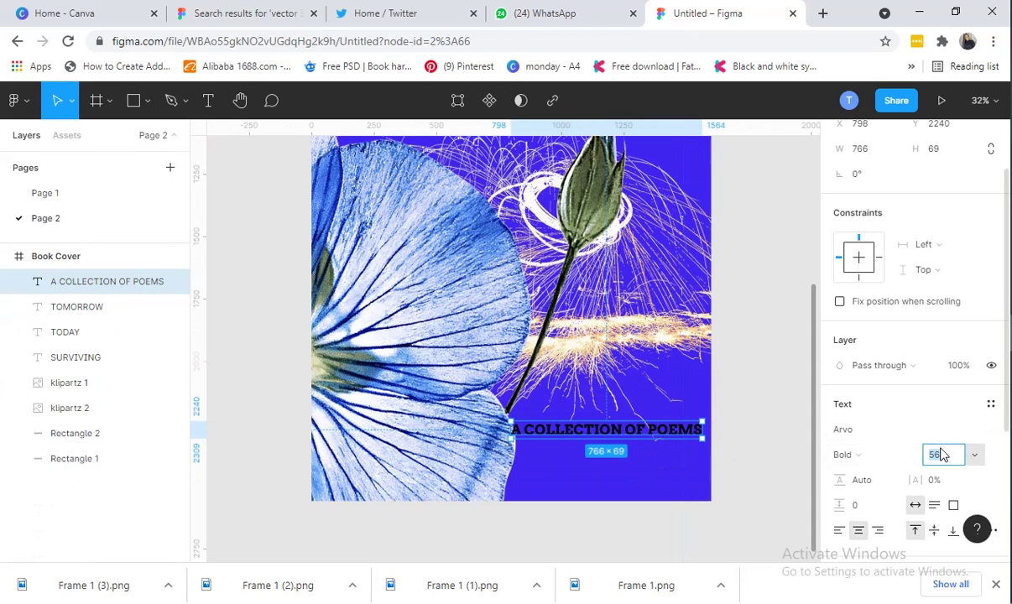
key("Down")
key("Down")
key("Down")
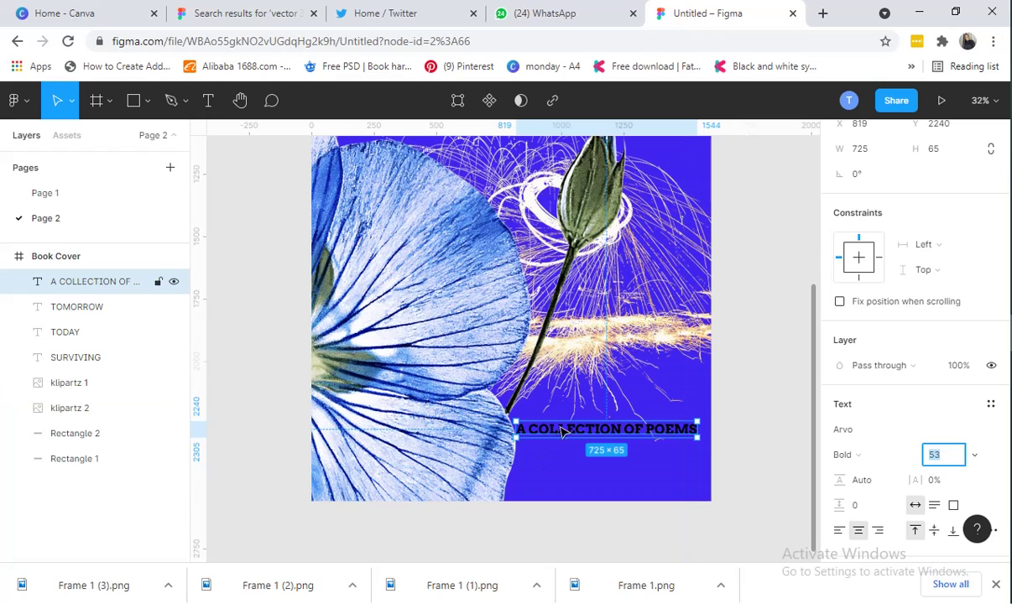
left_click_drag(567, 432, 574, 421)
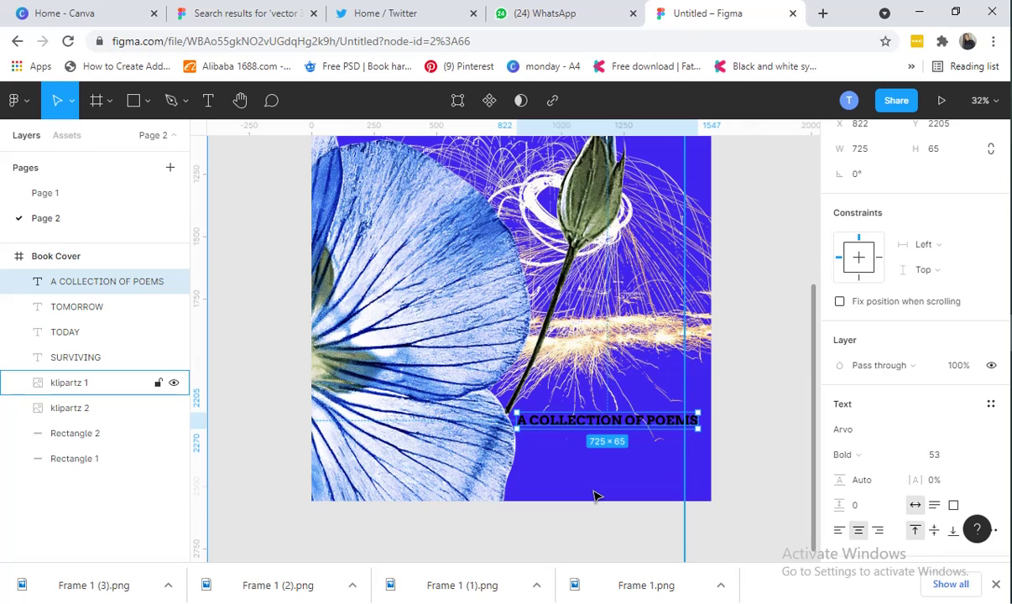
Duplicate the A COLLECTION OF POEMS subtitle and place the copy just below it
key("ctrl+d")
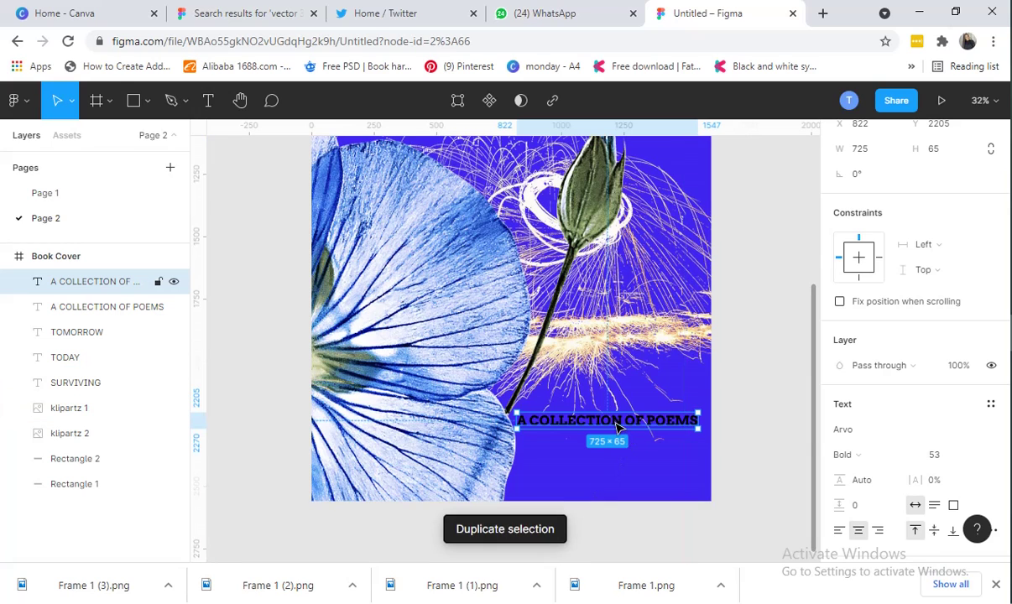
left_click_drag(616, 419, 621, 459)
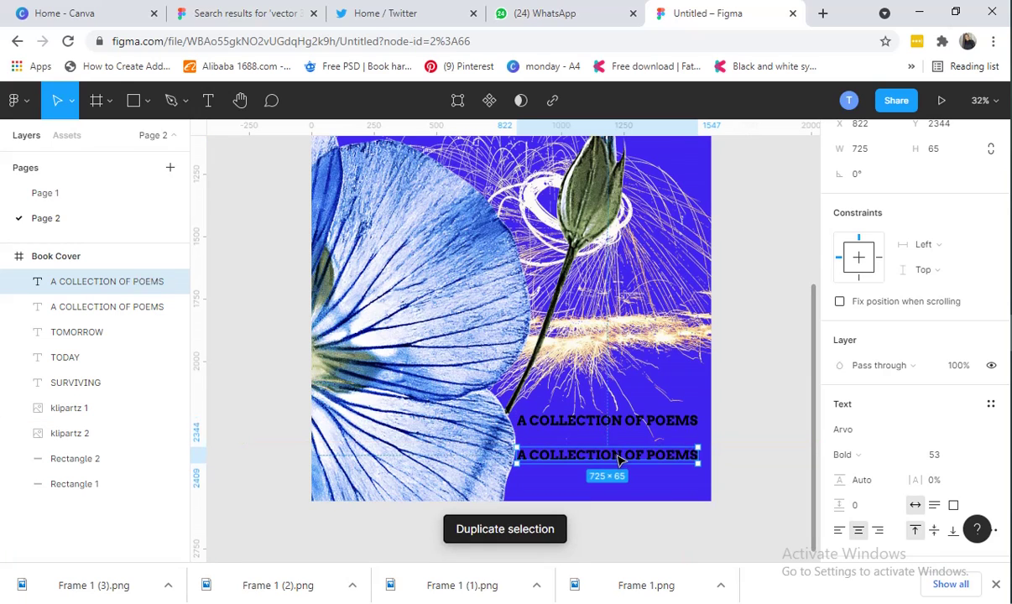
double_click(618, 455)
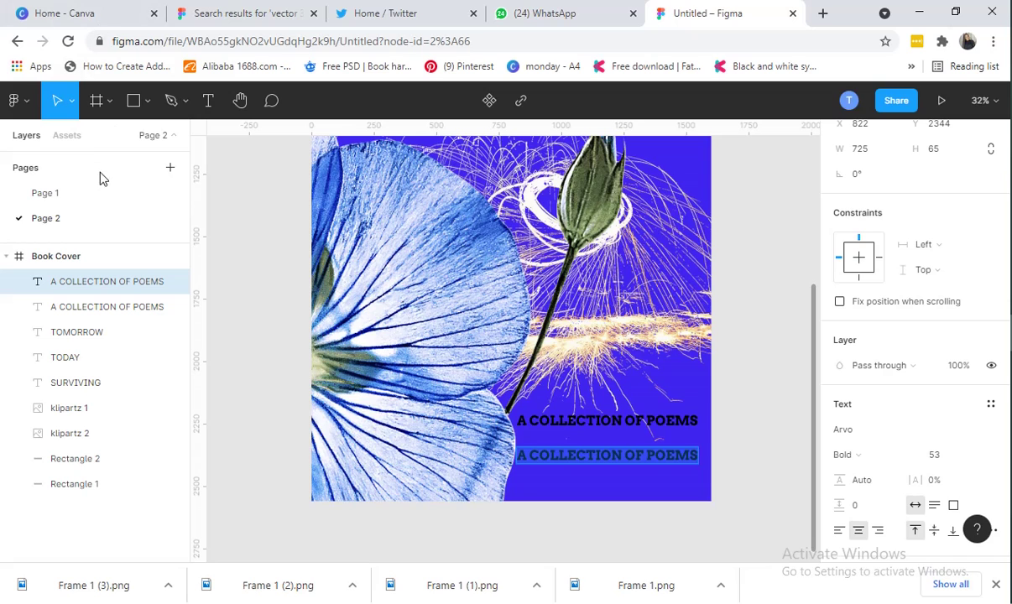
Replace the copied text with the author's full name
left_click(94, 192)
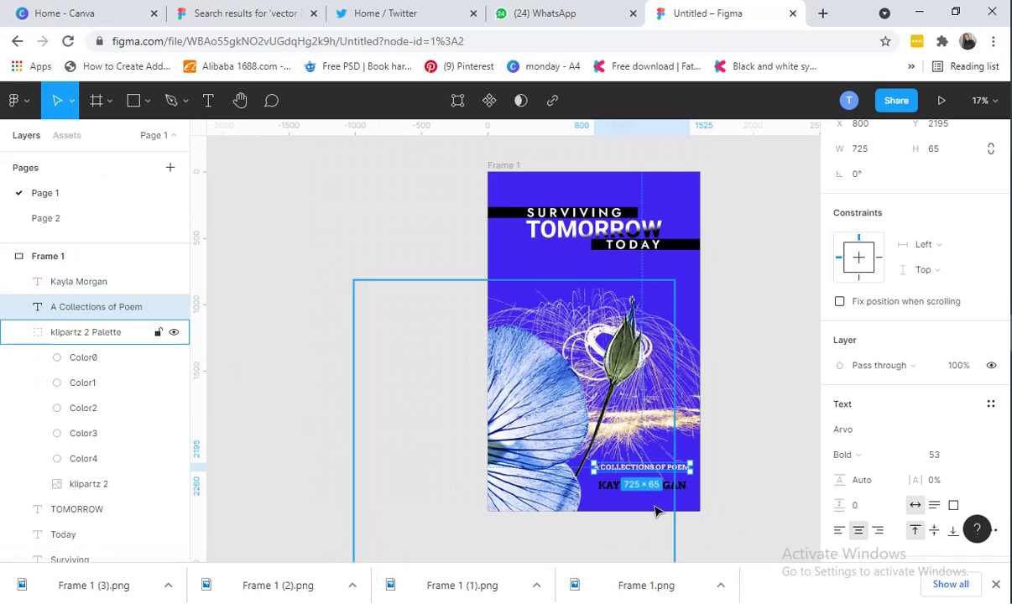
left_click(726, 472)
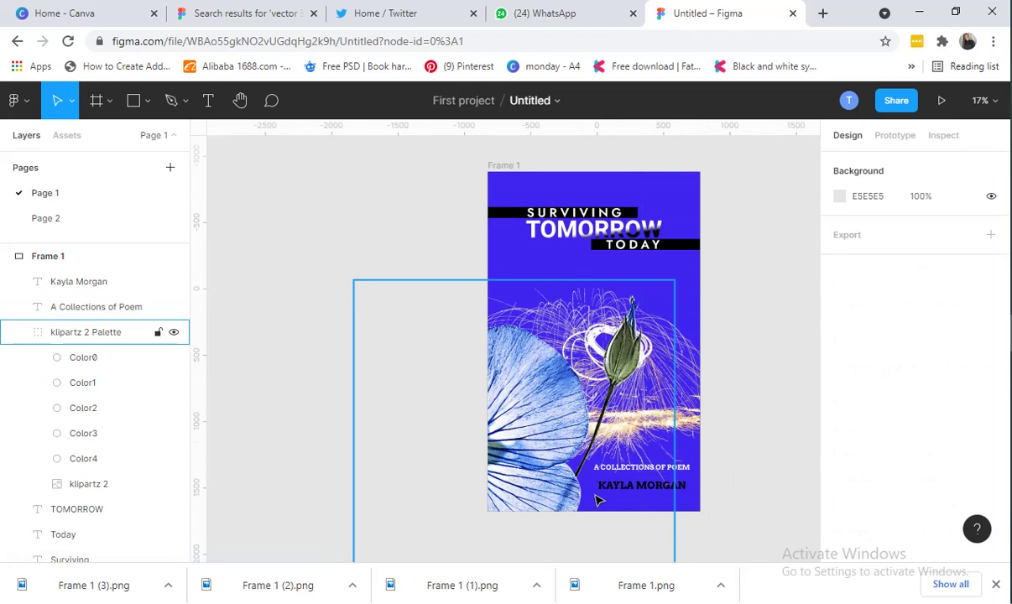
left_click(85, 222)
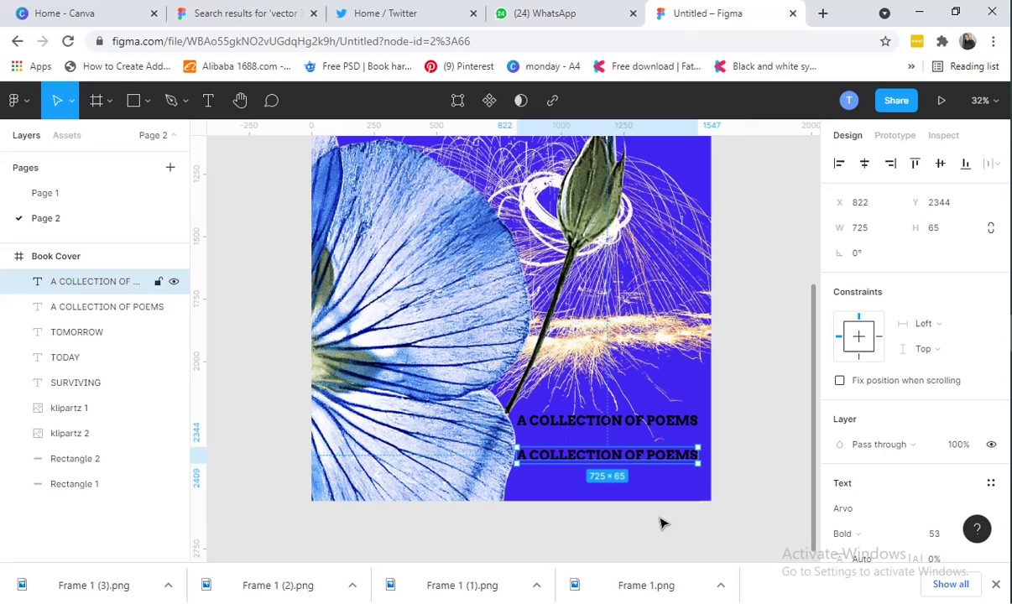
double_click(646, 456)
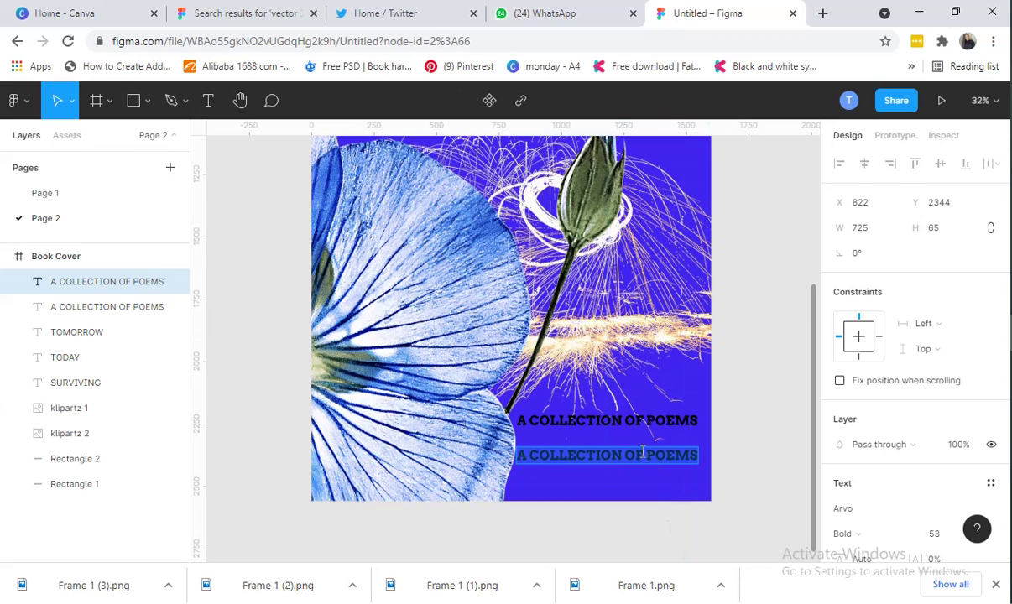
type("kay")
key("BackSpace")
key("BackSpace")
key("BackSpace")
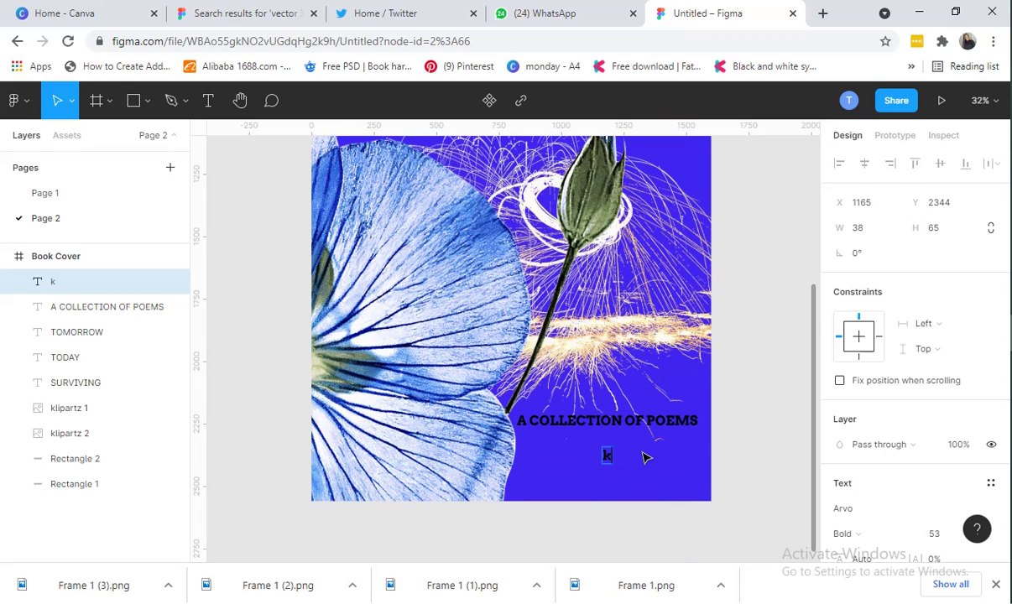
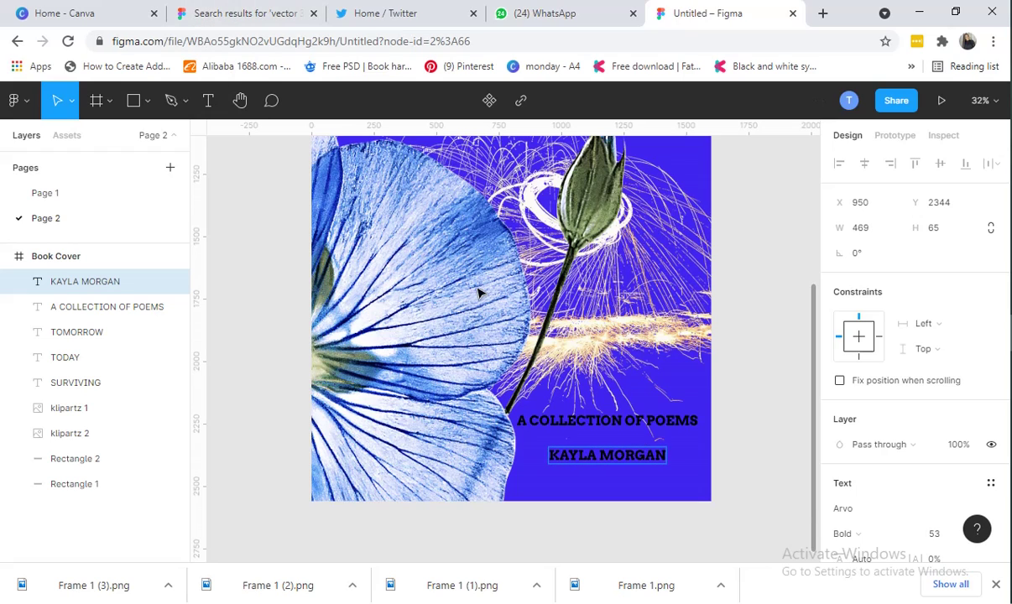
Centre the author-name line below the subtitle and widen its letter spacing to 16%
key("Escape")
left_click_drag(605, 454, 596, 456)
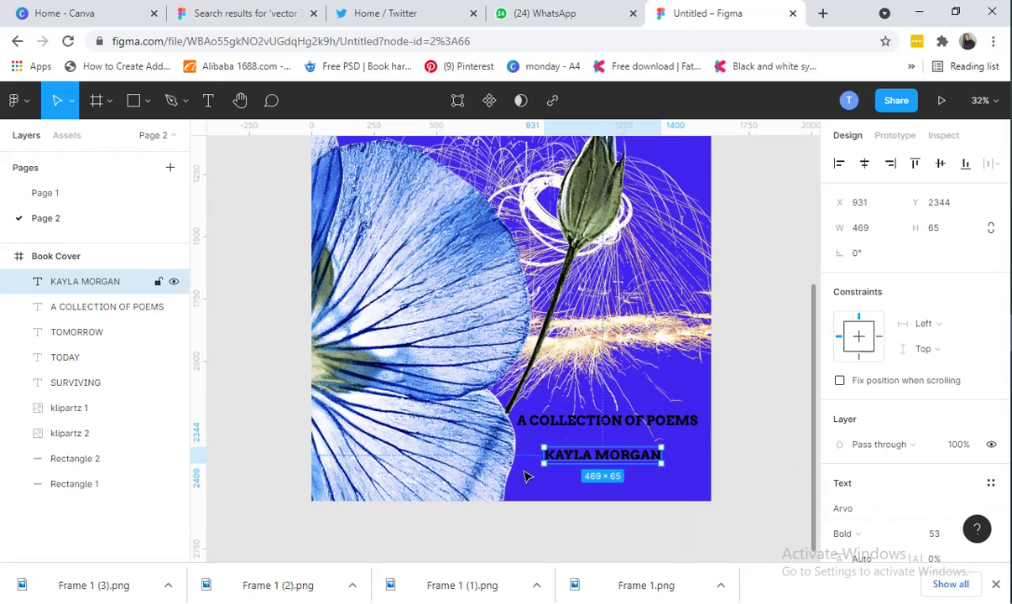
scroll(908, 496, "down", 2)
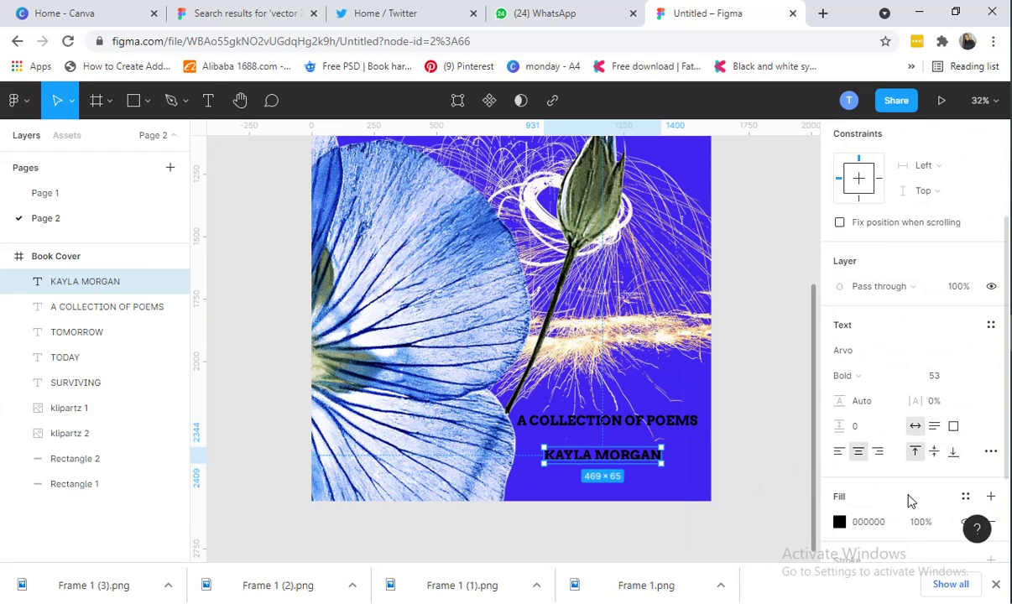
left_click(933, 404)
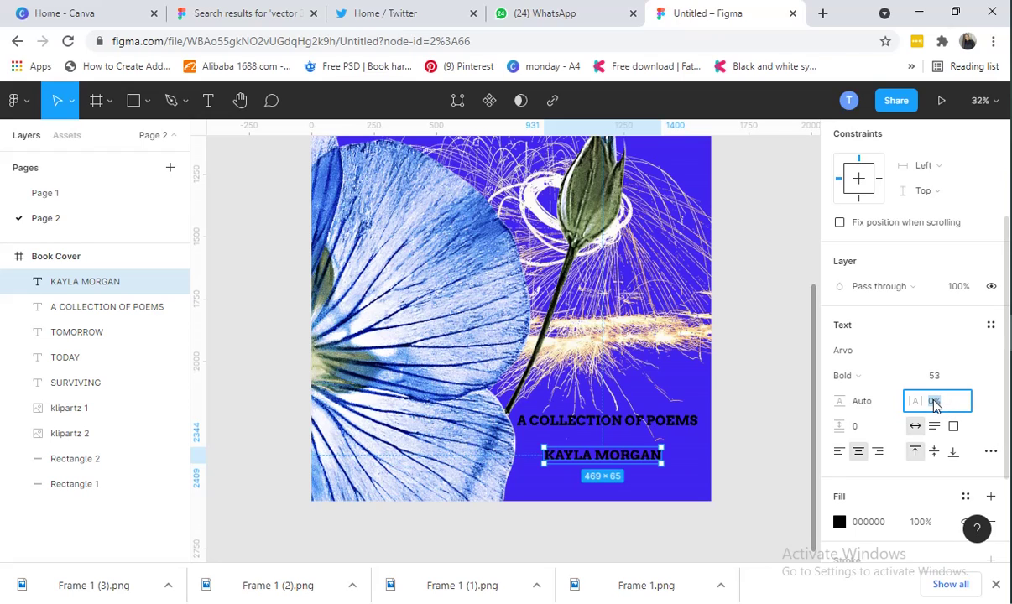
key("Up")
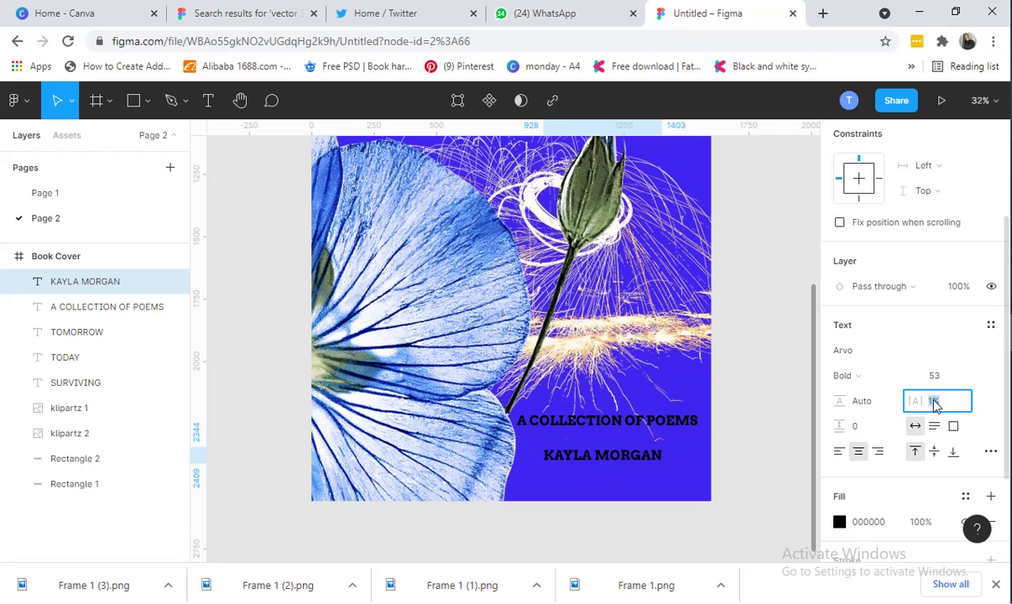
key("Up")
key("Up")
key("Up")
key("Up")
key("Up")
key("Up")
key("Up")
key("Up")
key("Up")
key("Up")
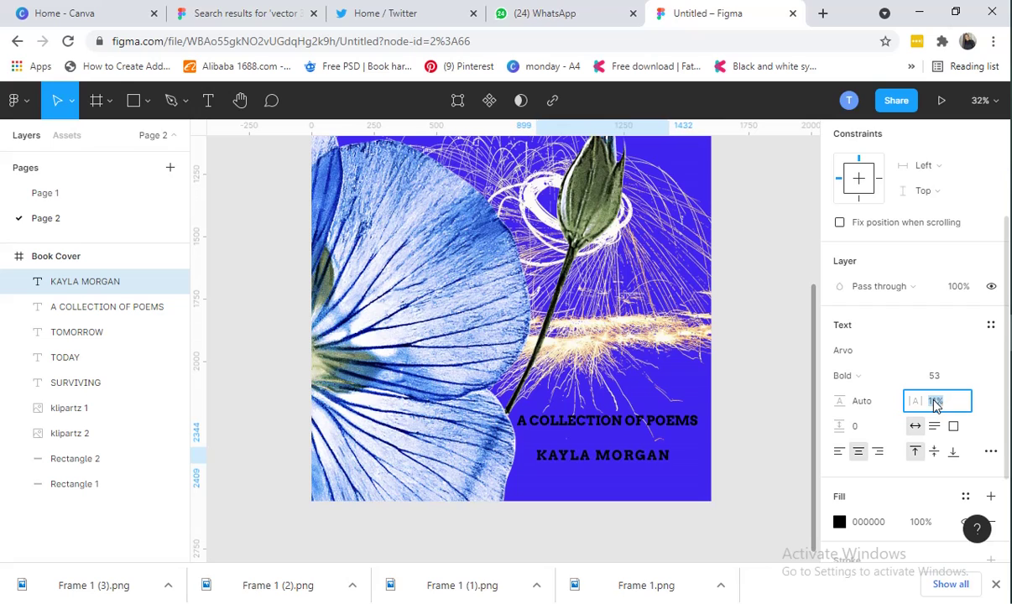
key("Up")
key("Up")
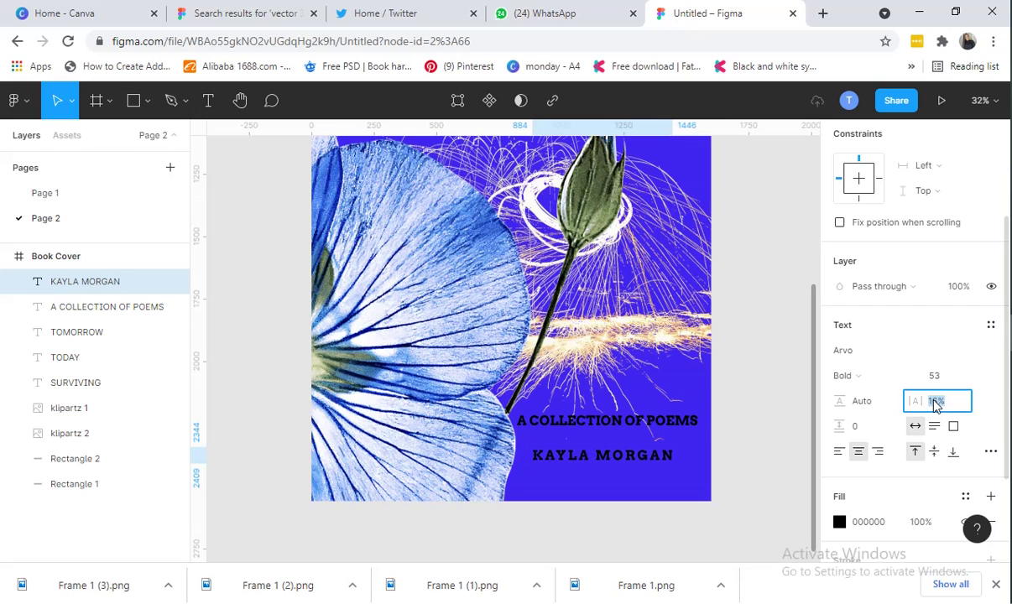
left_click(71, 199)
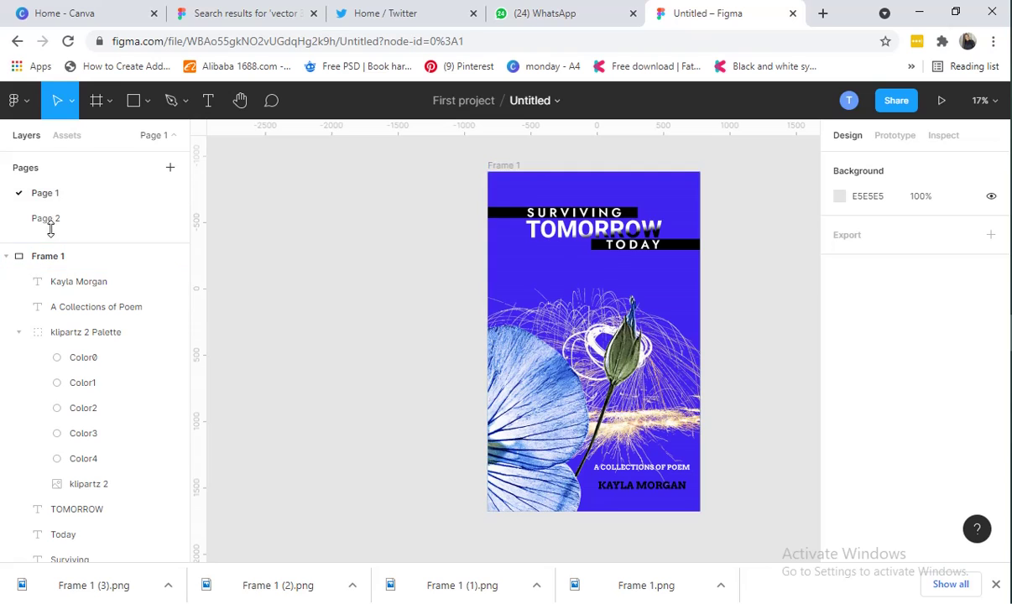
Make the A COLLECTION OF POEMS subtitle text white
left_click(52, 218)
left_click(107, 306)
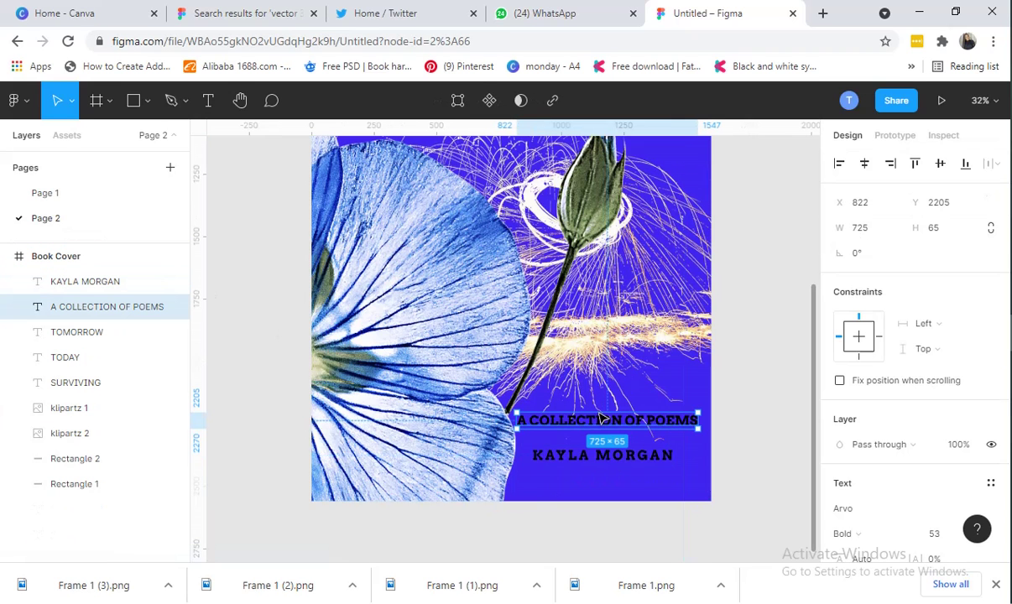
scroll(845, 464, "down", 2)
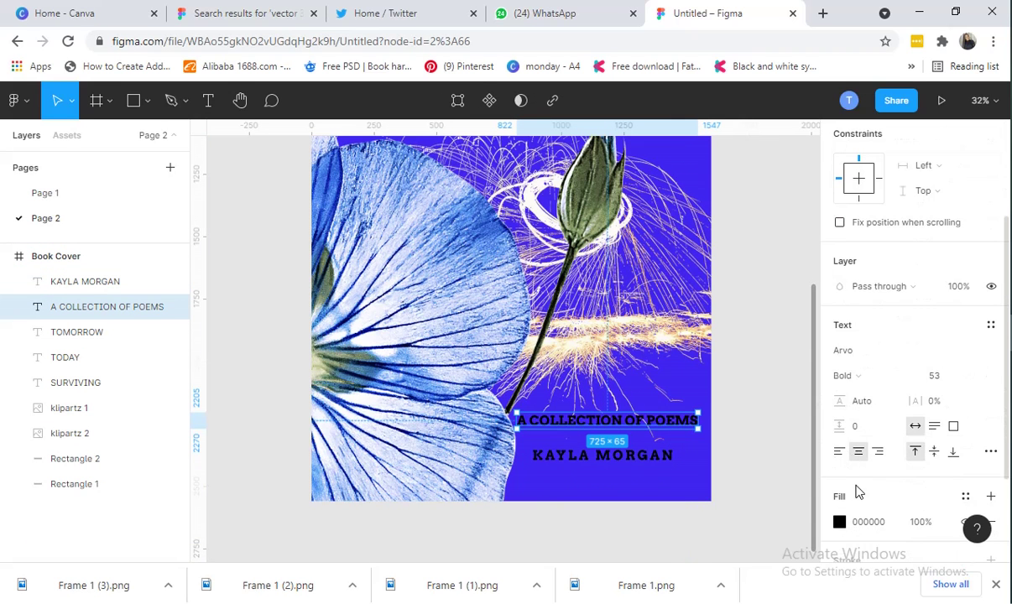
left_click(840, 523)
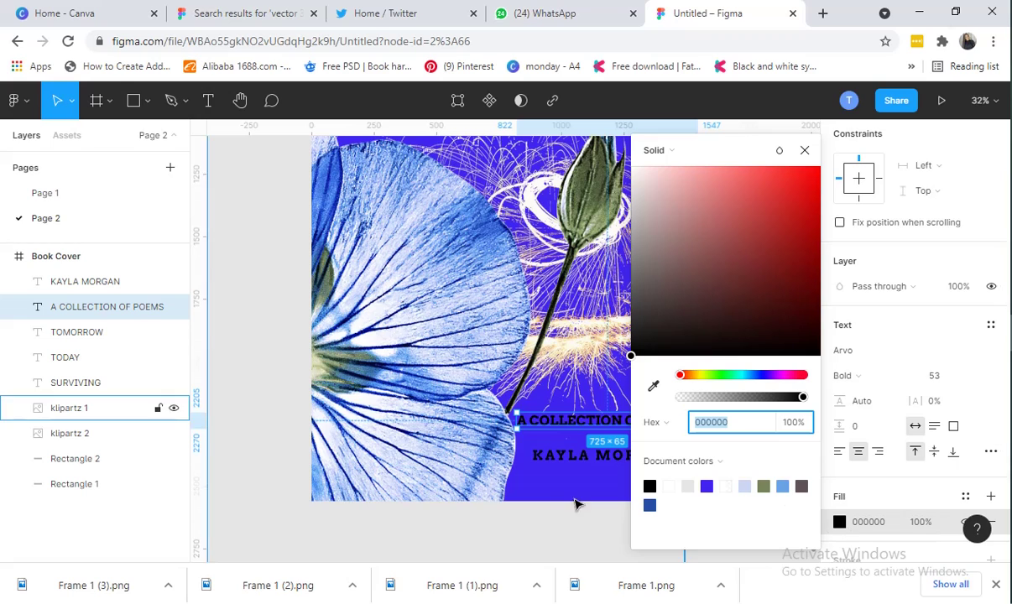
left_click(678, 487)
Confirm the author-name text's fill is black 000000
left_click(559, 461)
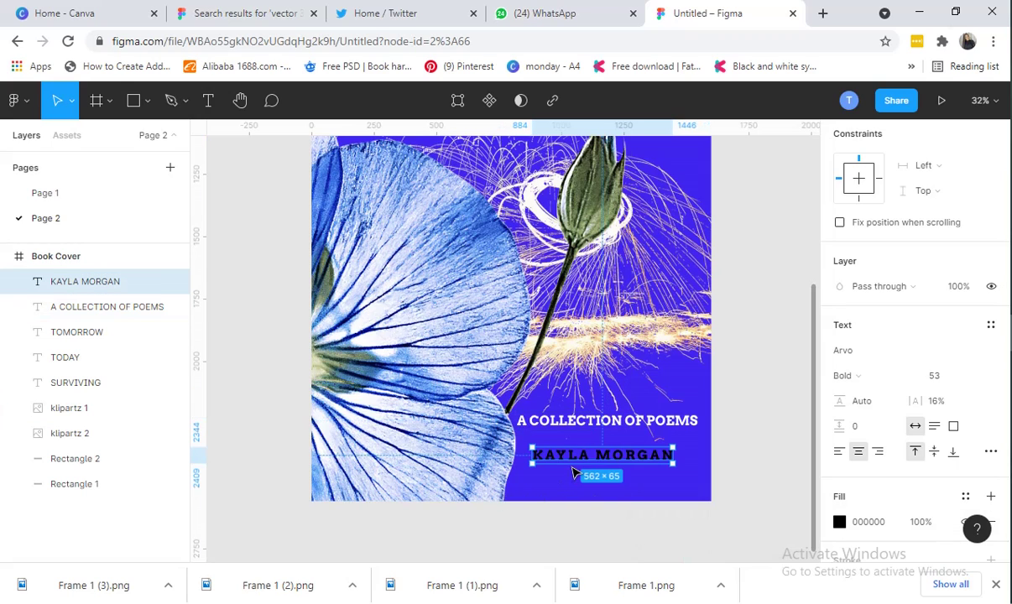
left_click(840, 522)
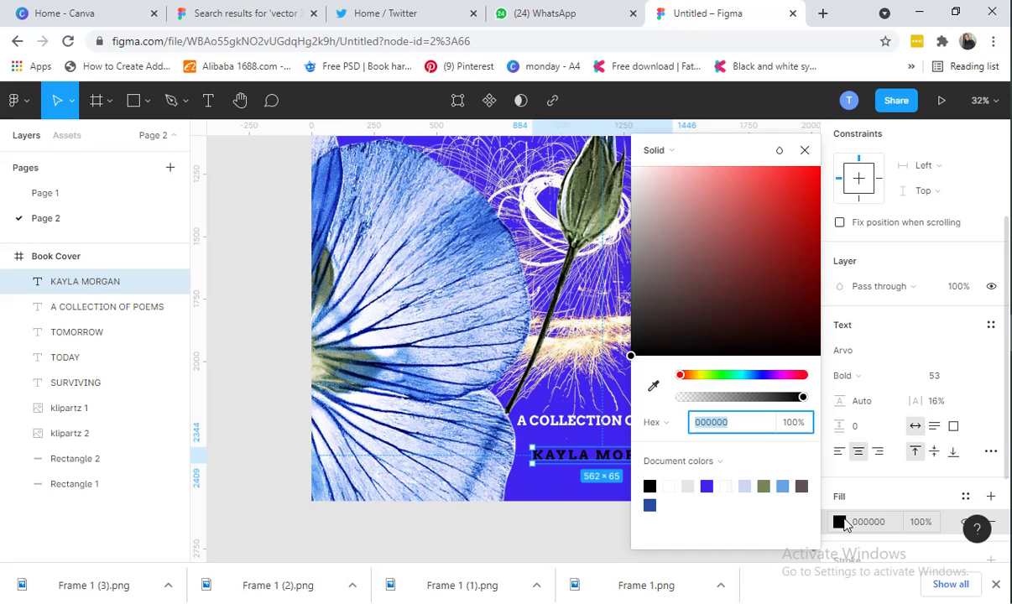
left_click(843, 518)
left_click(844, 518)
left_click(840, 522)
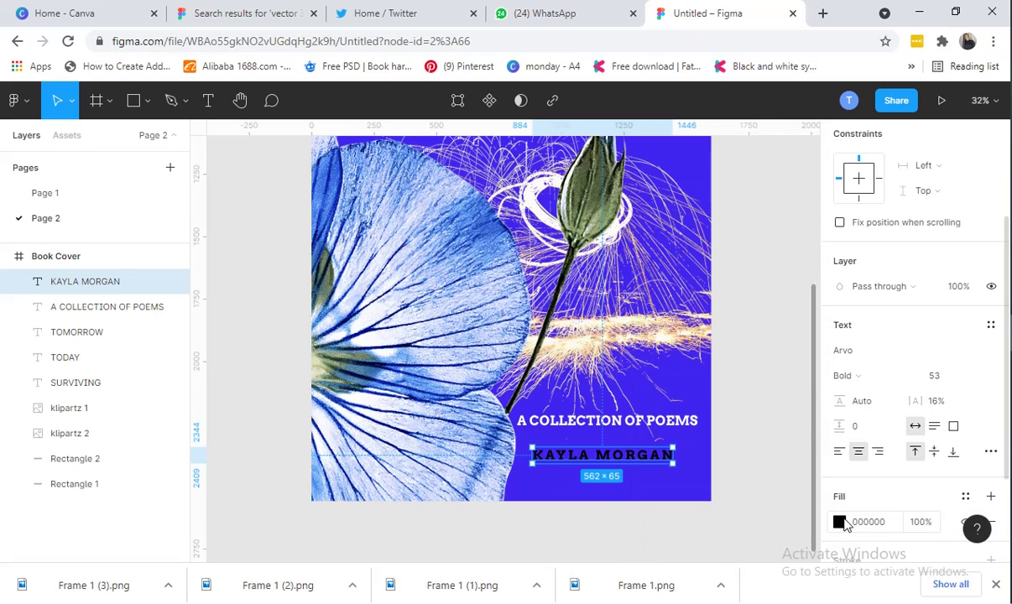
left_click(840, 522)
left_click(840, 522)
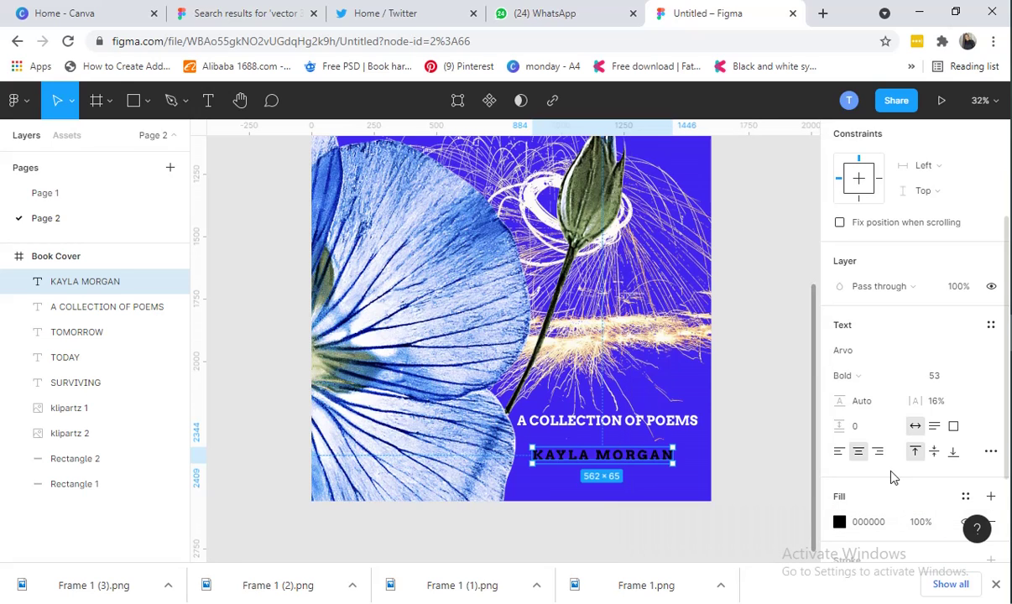
Inspect the author-name text on Page 1's earlier cover
left_click(60, 192)
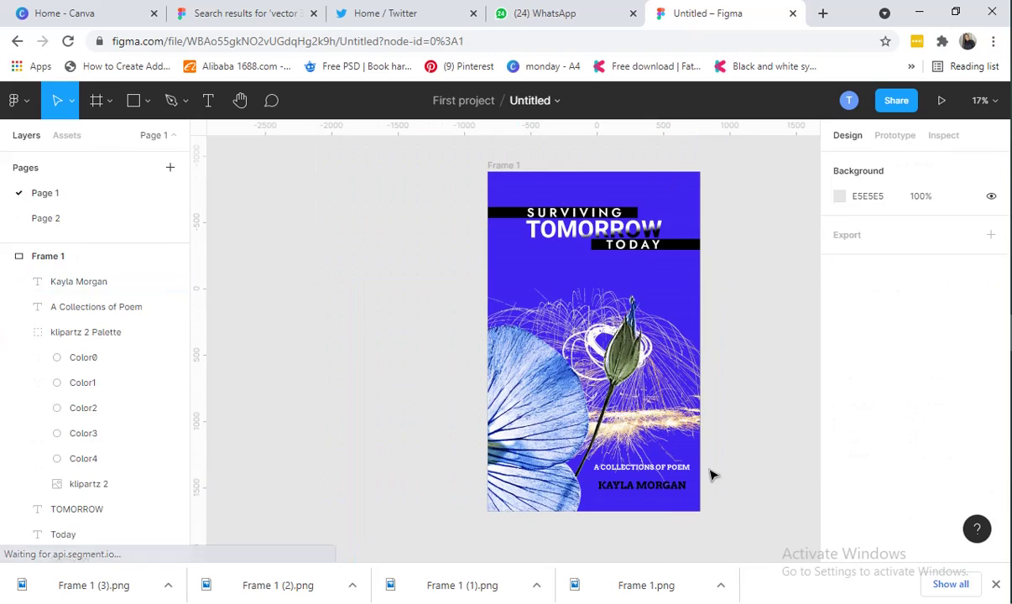
left_click(666, 487)
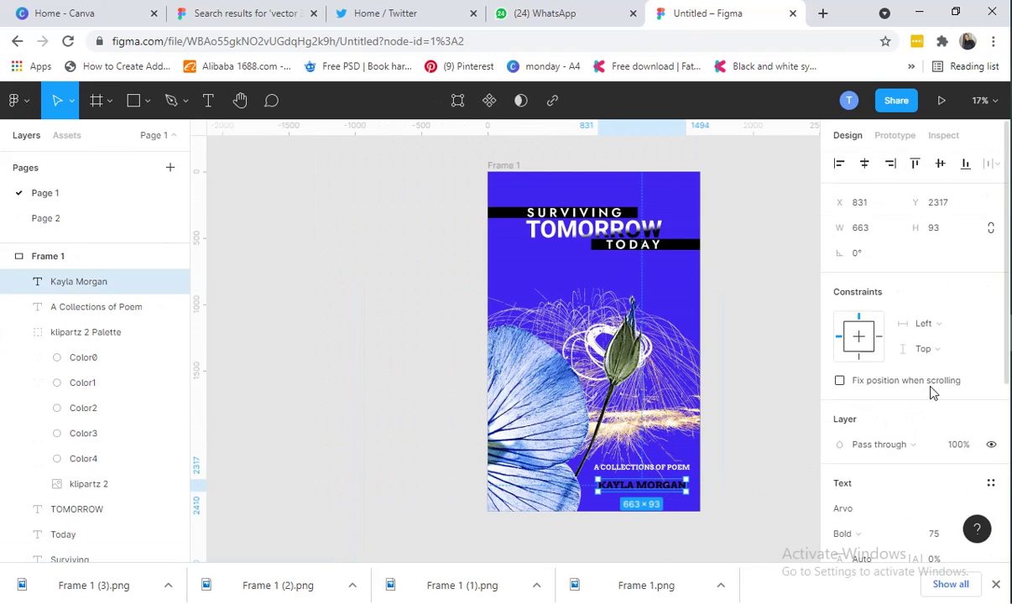
scroll(878, 377, "down", 2)
Enlarge the author-name text on the Book Cover to font size 75
left_click(75, 220)
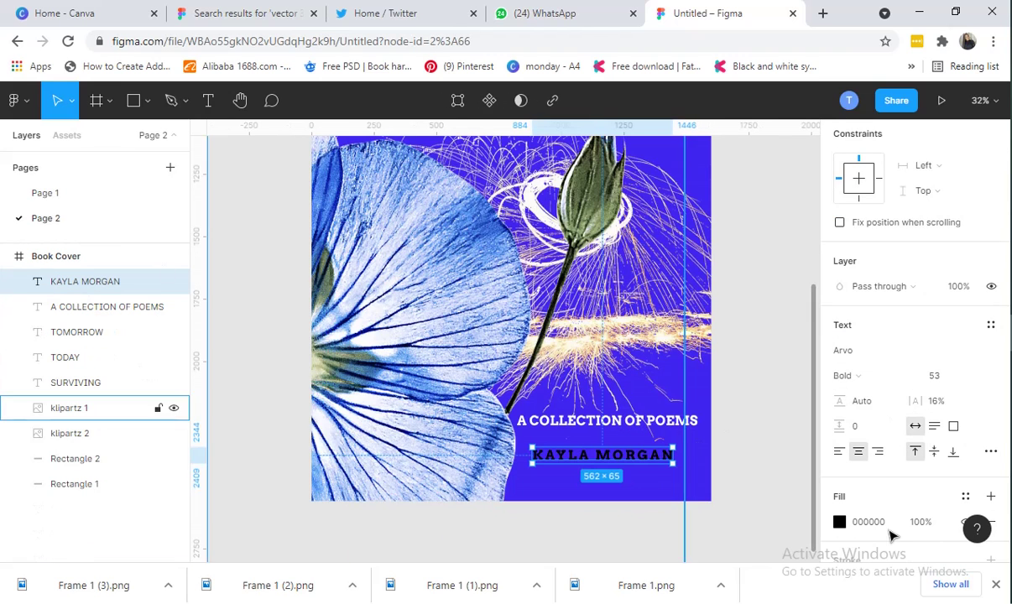
left_click(941, 377)
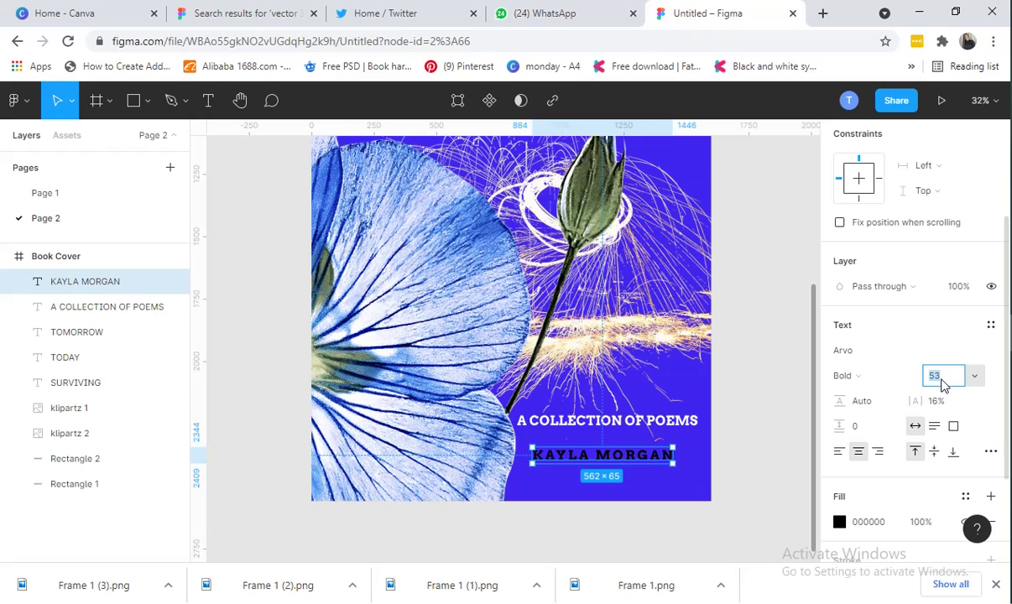
key("Up")
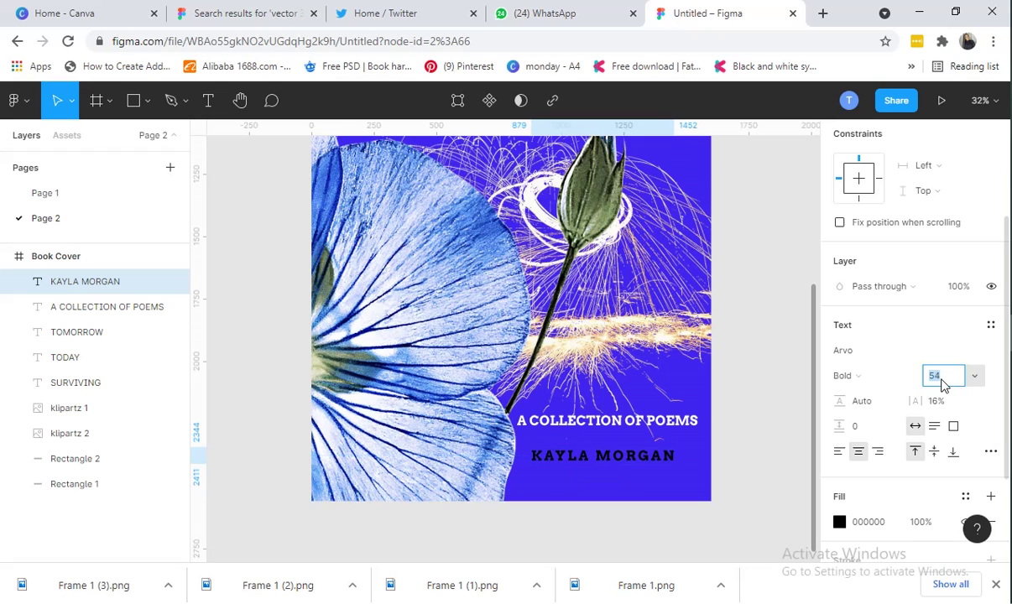
key("Up")
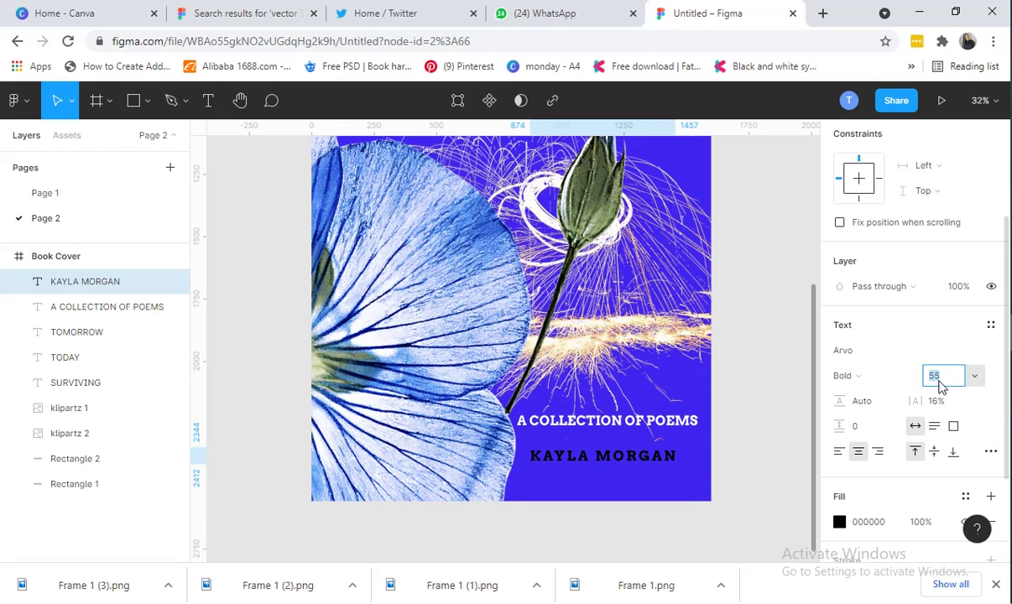
double_click(634, 458)
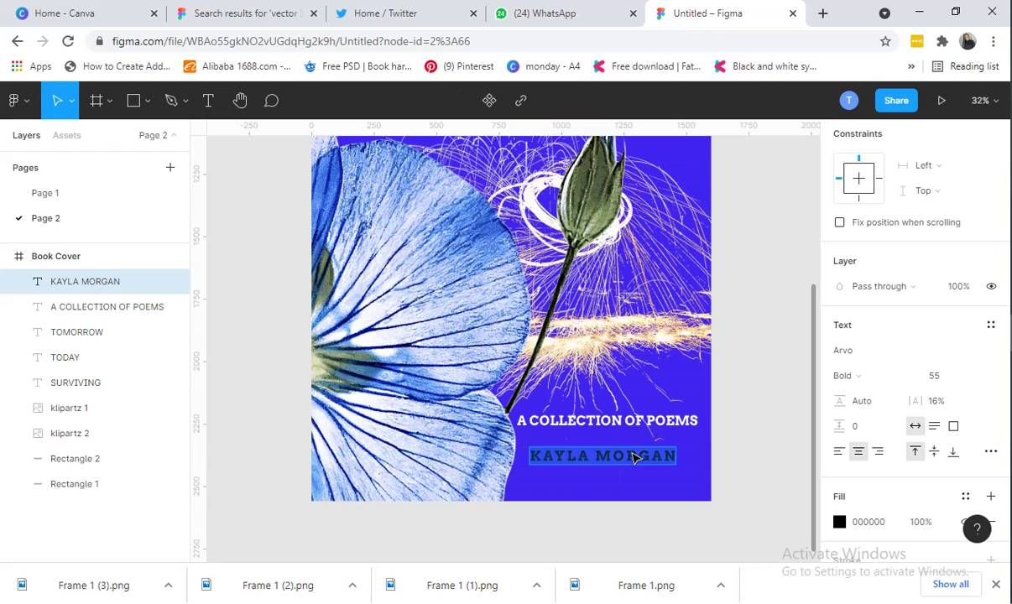
left_click(940, 378)
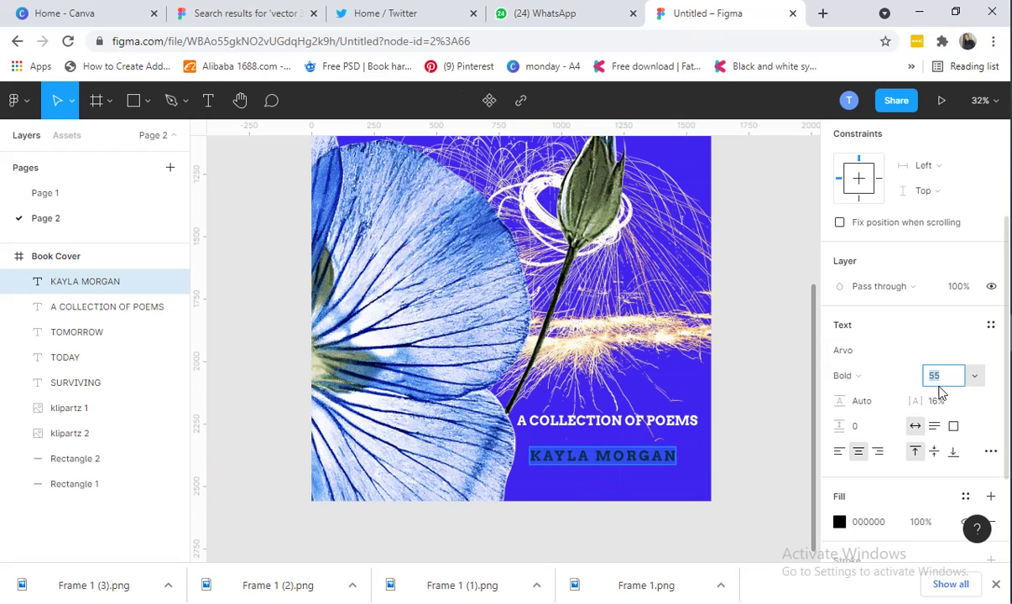
key("Up")
key("Up")
key("Up")
key("Up")
key("Up")
key("Up")
key("Up")
key("Up")
key("Up")
key("Up")
key("Up")
key("Up")
key("Up")
key("Up")
key("Up")
key("Up")
key("Up")
key("Up")
key("Up")
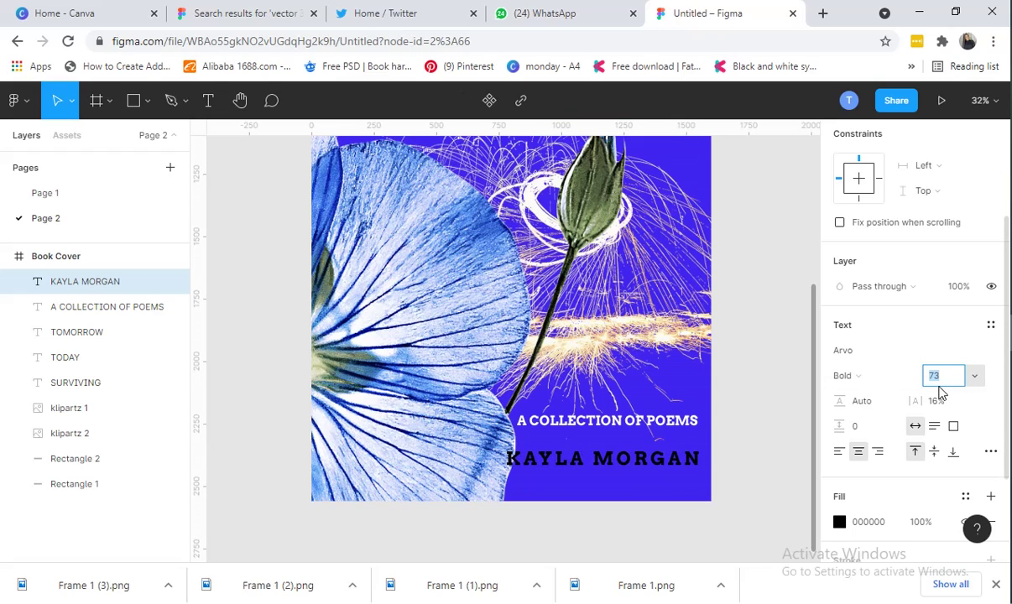
key("Up")
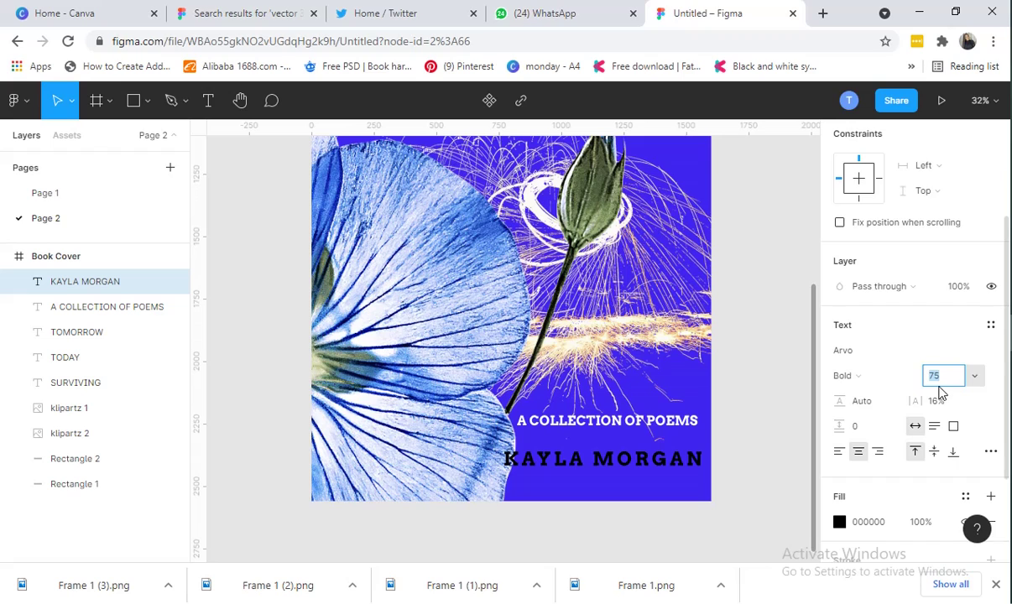
key("Return")
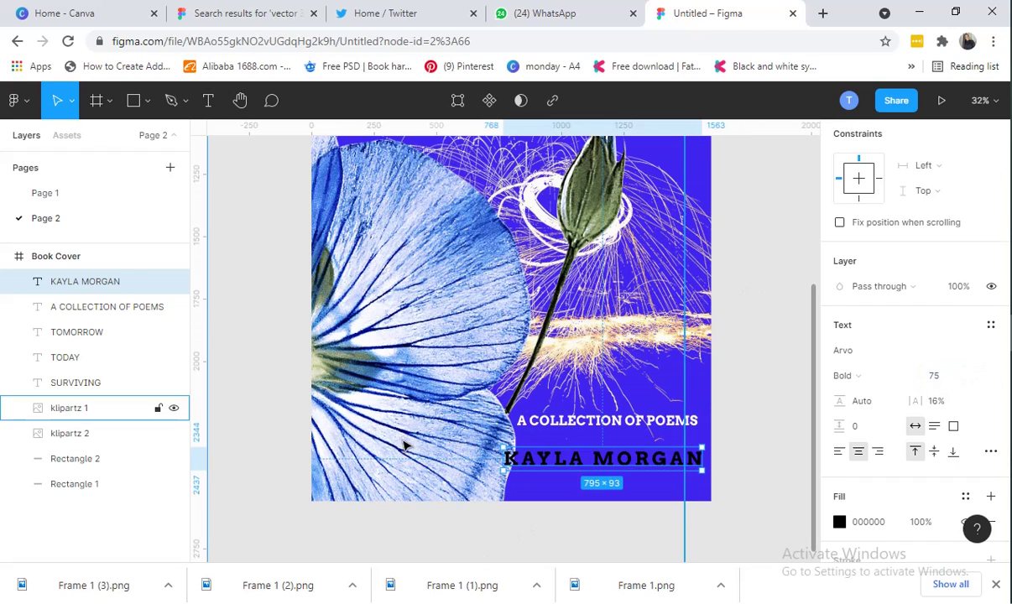
Reposition the author name and shift the klipartz 1 flower image slightly left
left_click_drag(628, 464, 627, 459)
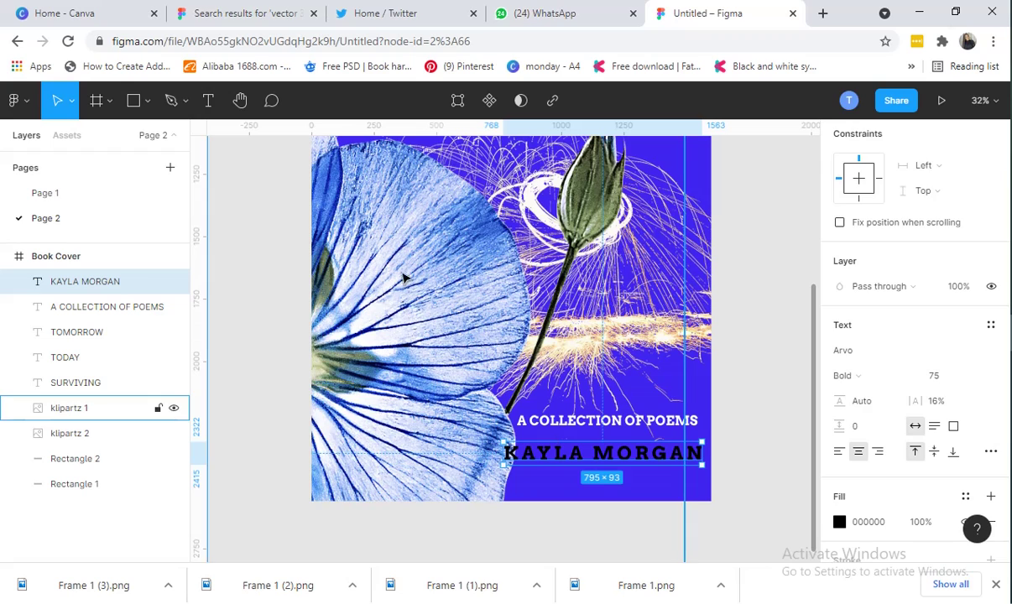
left_click_drag(402, 279, 377, 283)
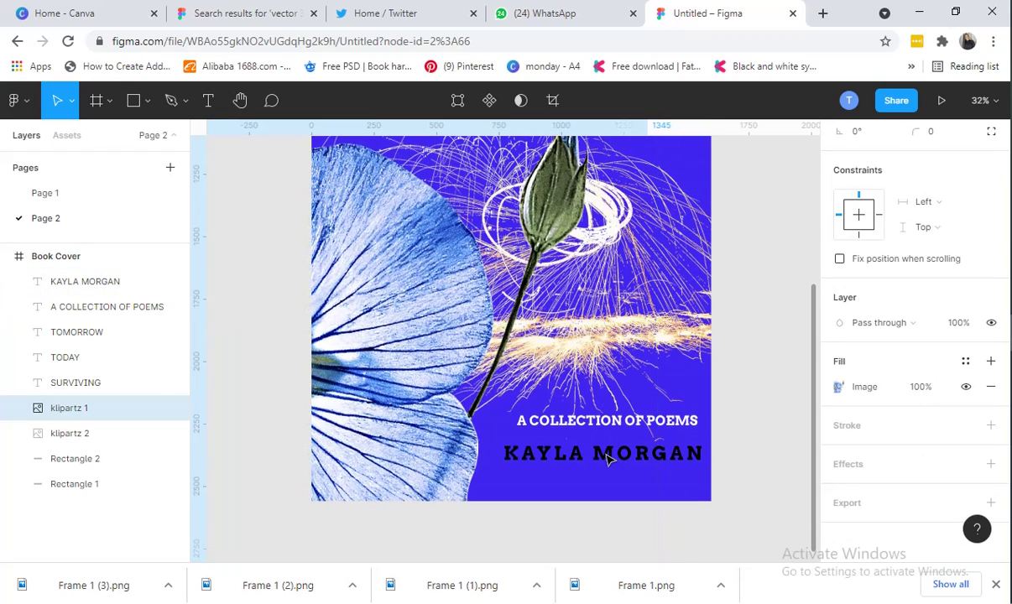
left_click(764, 294)
left_click(592, 464)
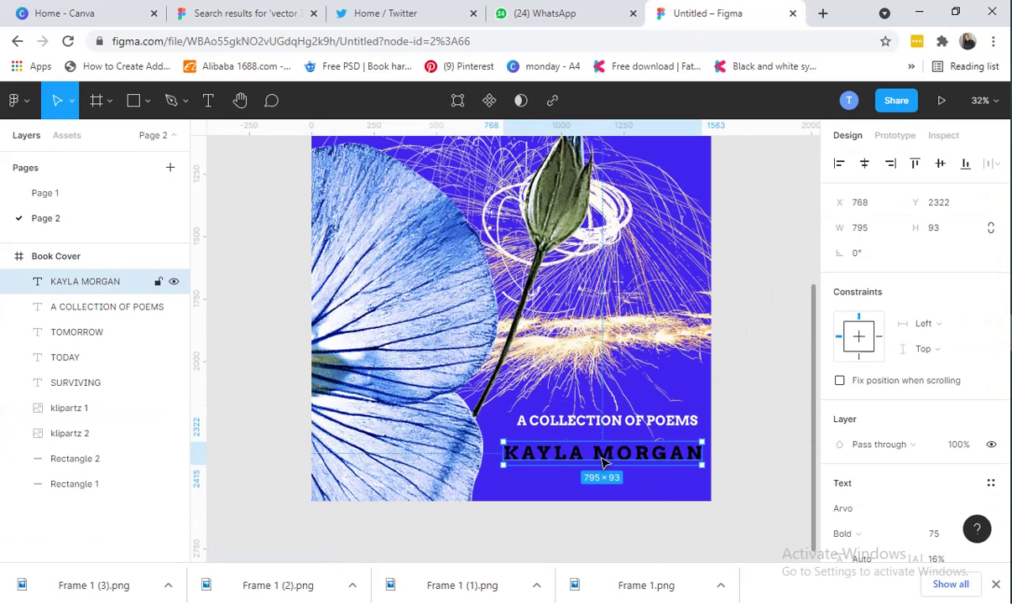
Nudge the author name into its final position and view the whole Book Cover
left_click_drag(598, 466, 590, 428)
left_click(741, 265)
scroll(764, 407, "up", 4)
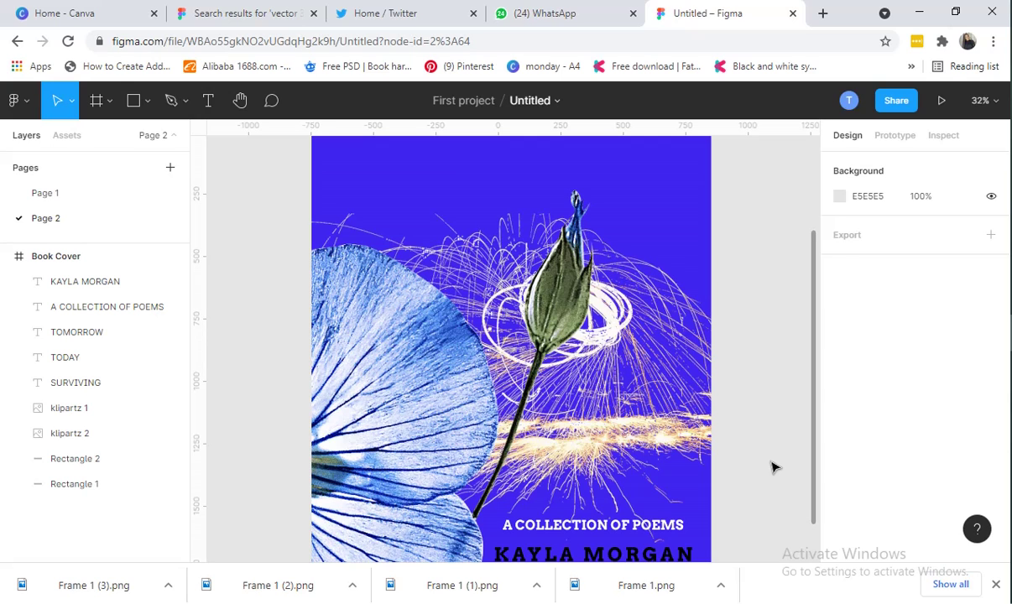
scroll(554, 322, "down", 3)
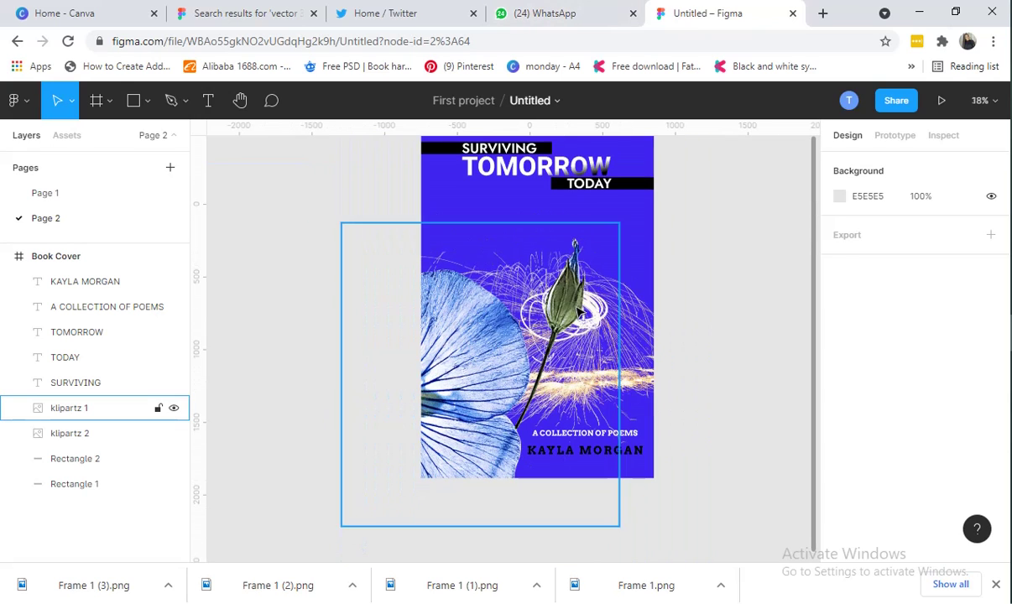
scroll(701, 350, "up", 1)
scroll(712, 347, "down", 1)
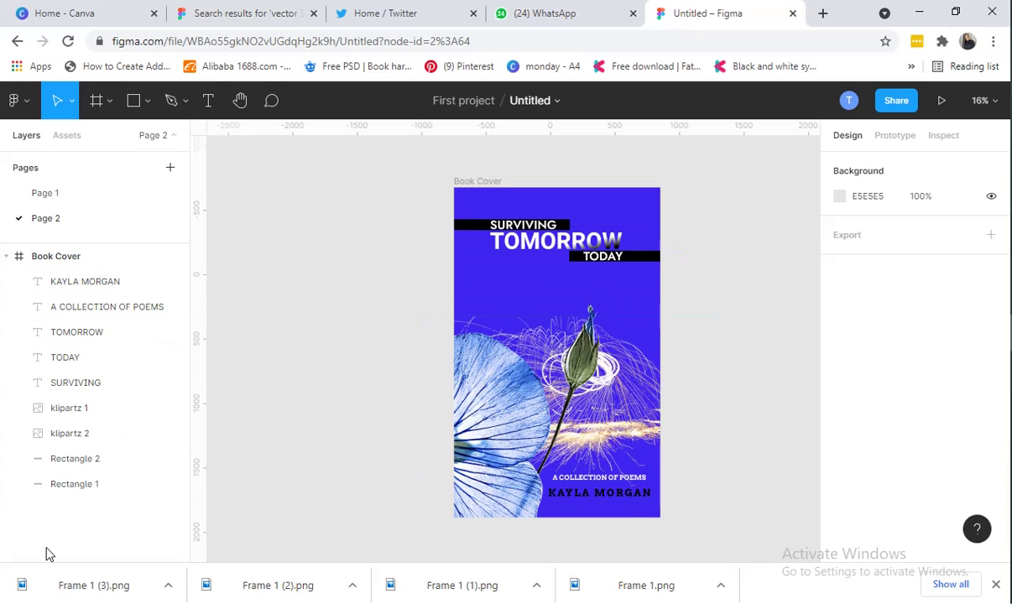
Review the black title bars and the klipartz 2 and klipartz 1 image layers
left_click(84, 467)
left_click(87, 484)
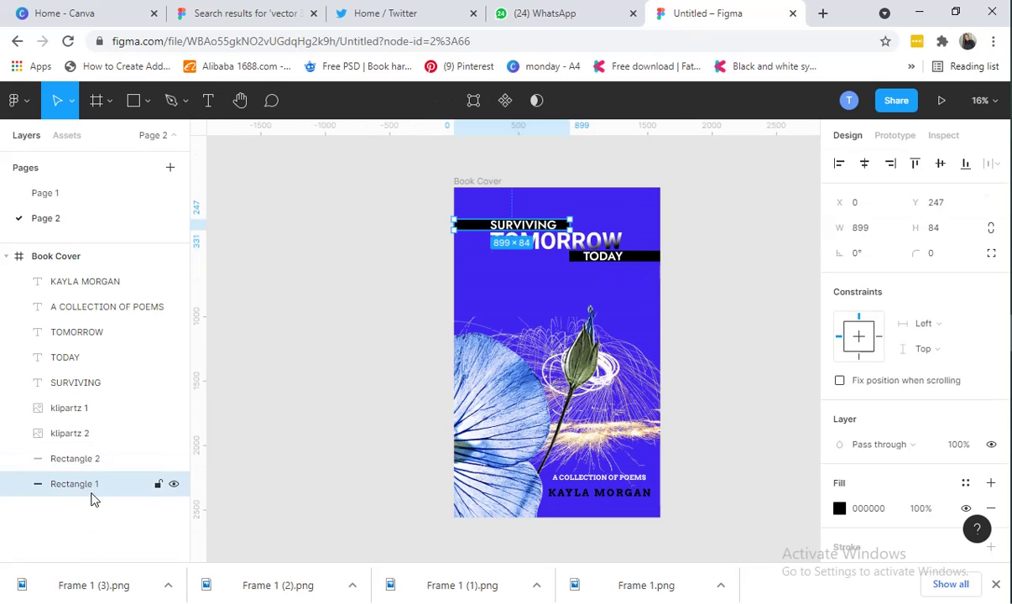
left_click(92, 435)
left_click(97, 411)
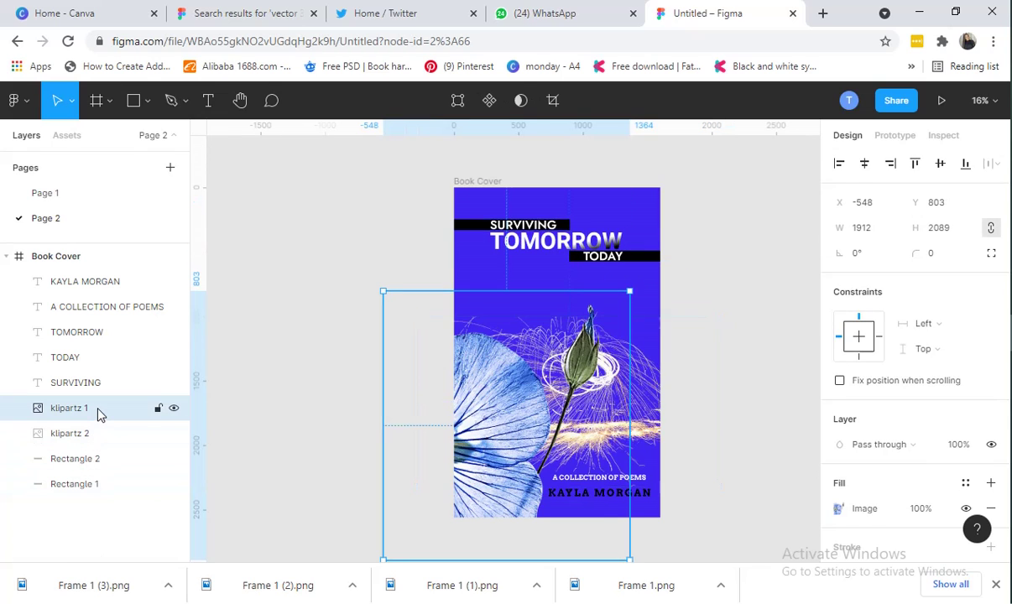
left_click(694, 296)
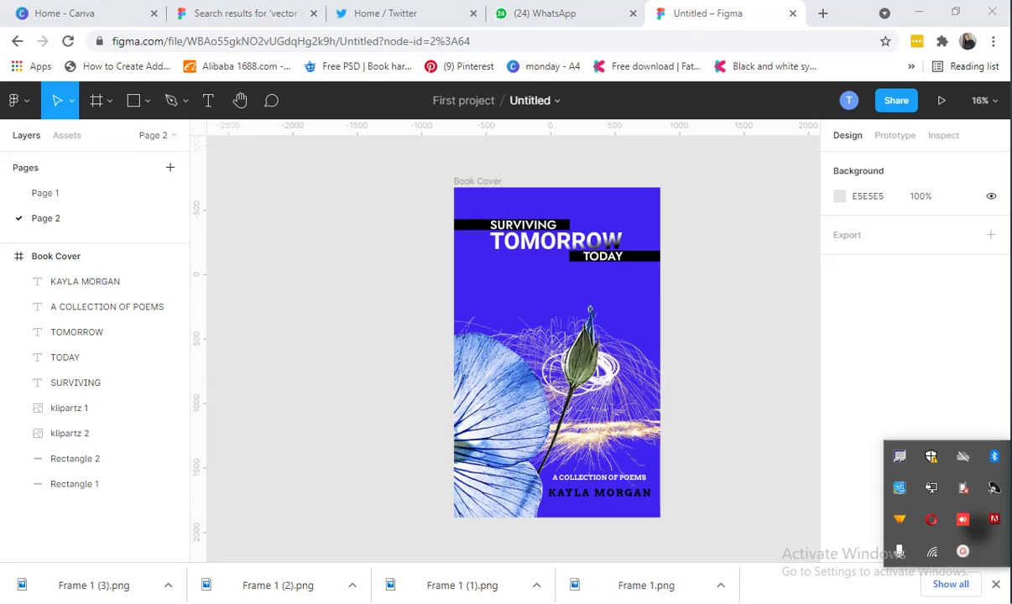
left_click(962, 551)
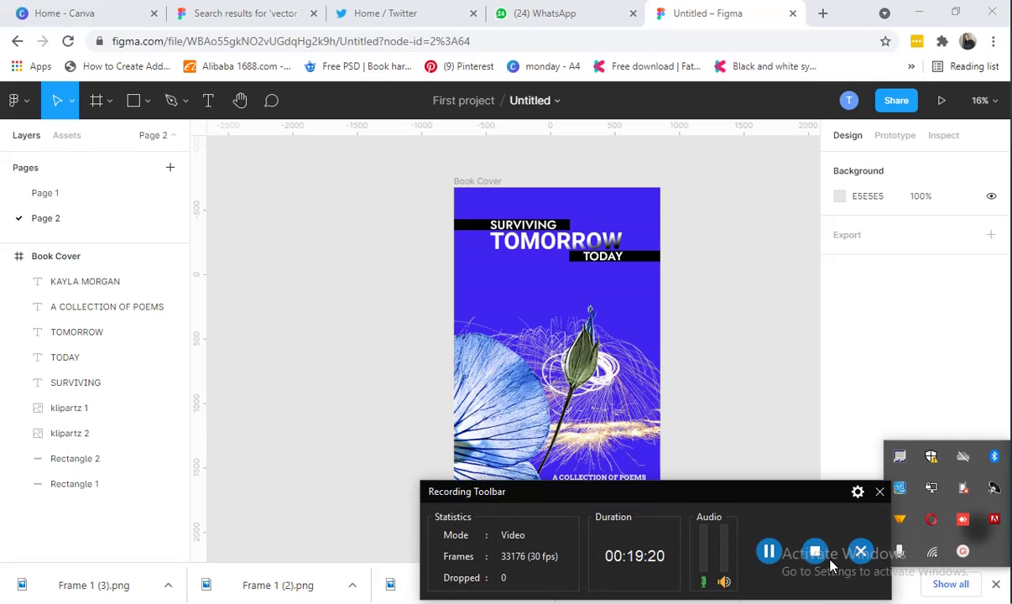